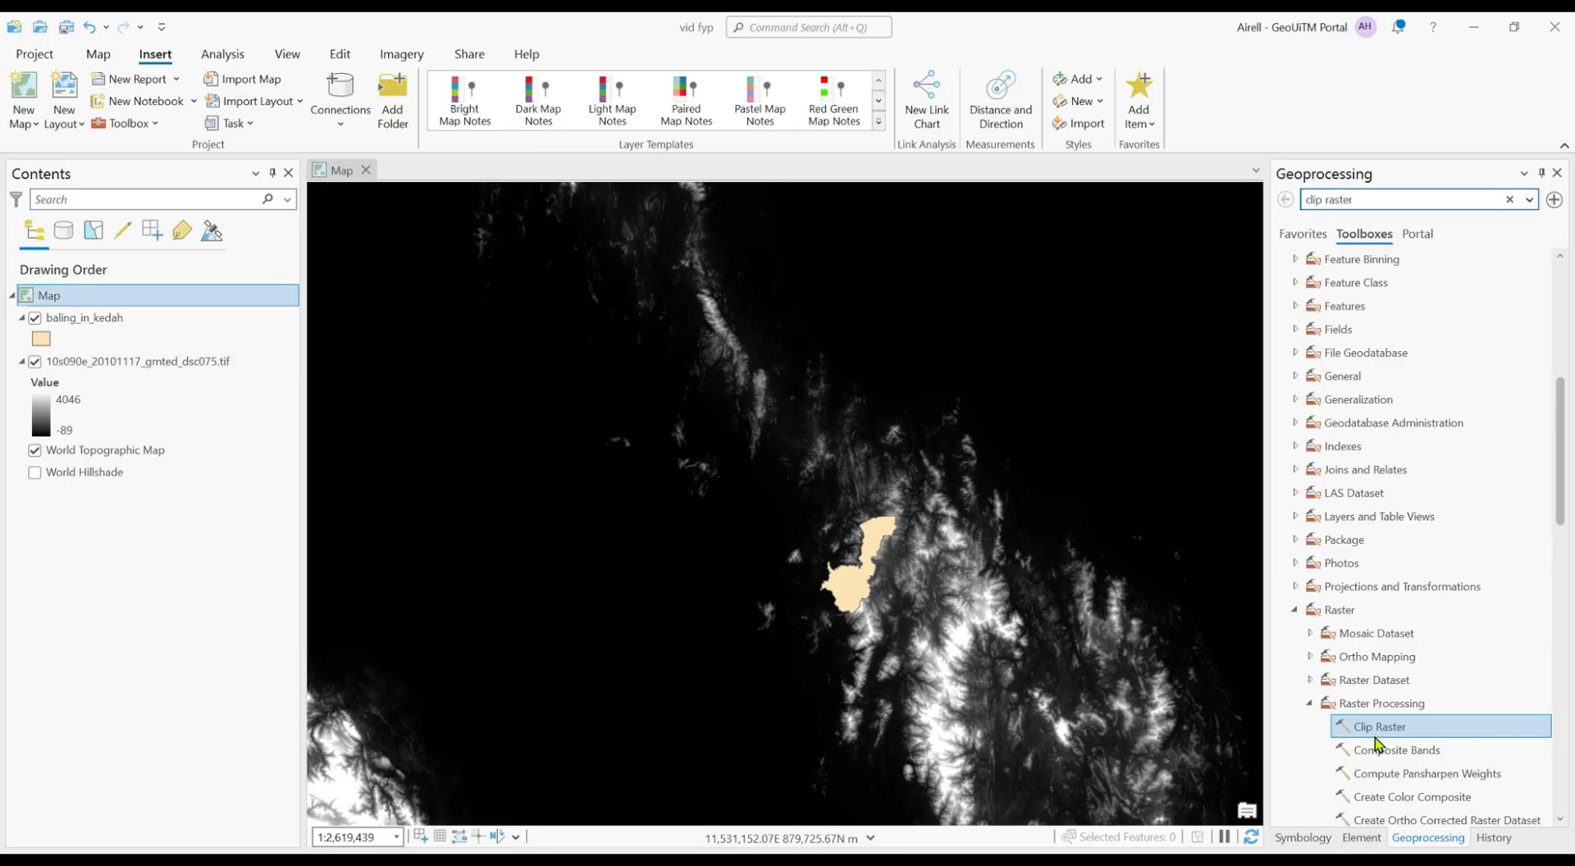
Clip the 10s090e_20101117_gmted_dsc075.tif raster to baling_in_kedah with Clip Raster, using the input features for clipping geometry
click(1375, 730)
double_click(1378, 728)
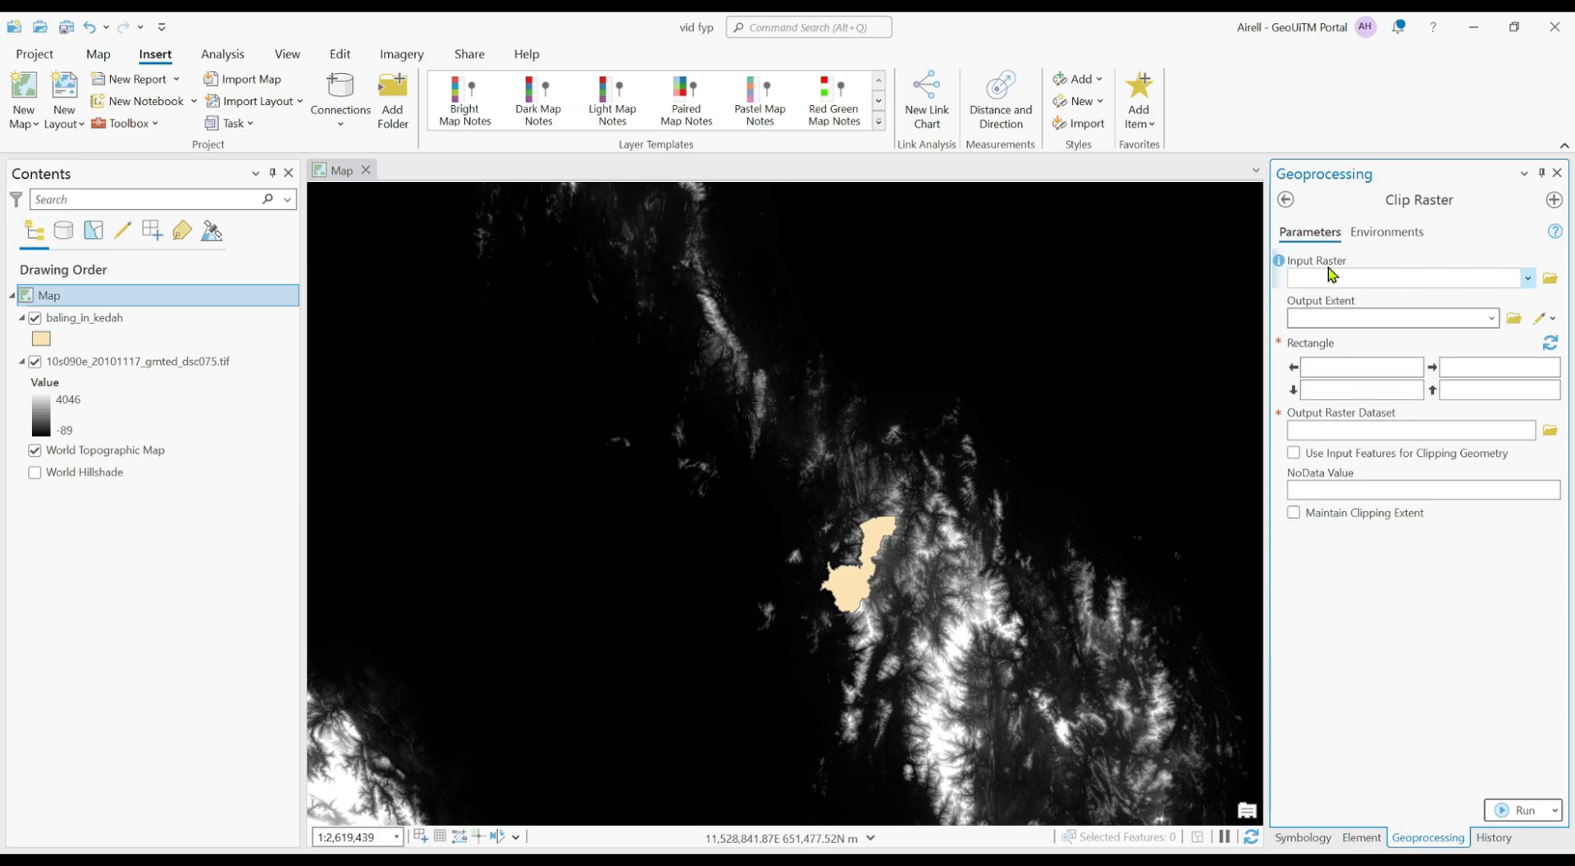
click(115, 361)
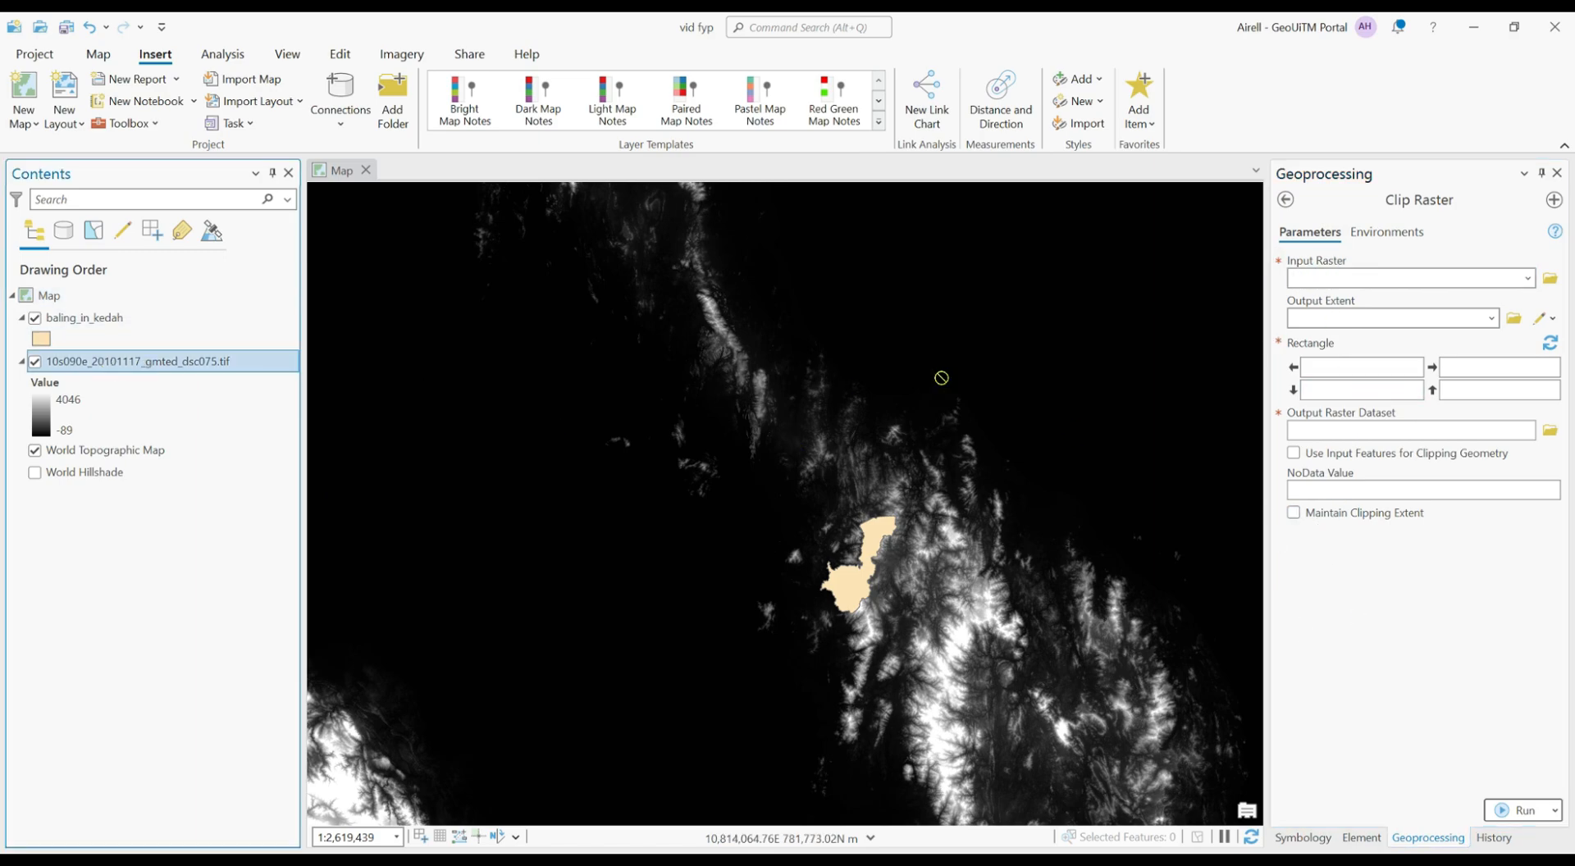
drag(1355, 287, 1355, 283)
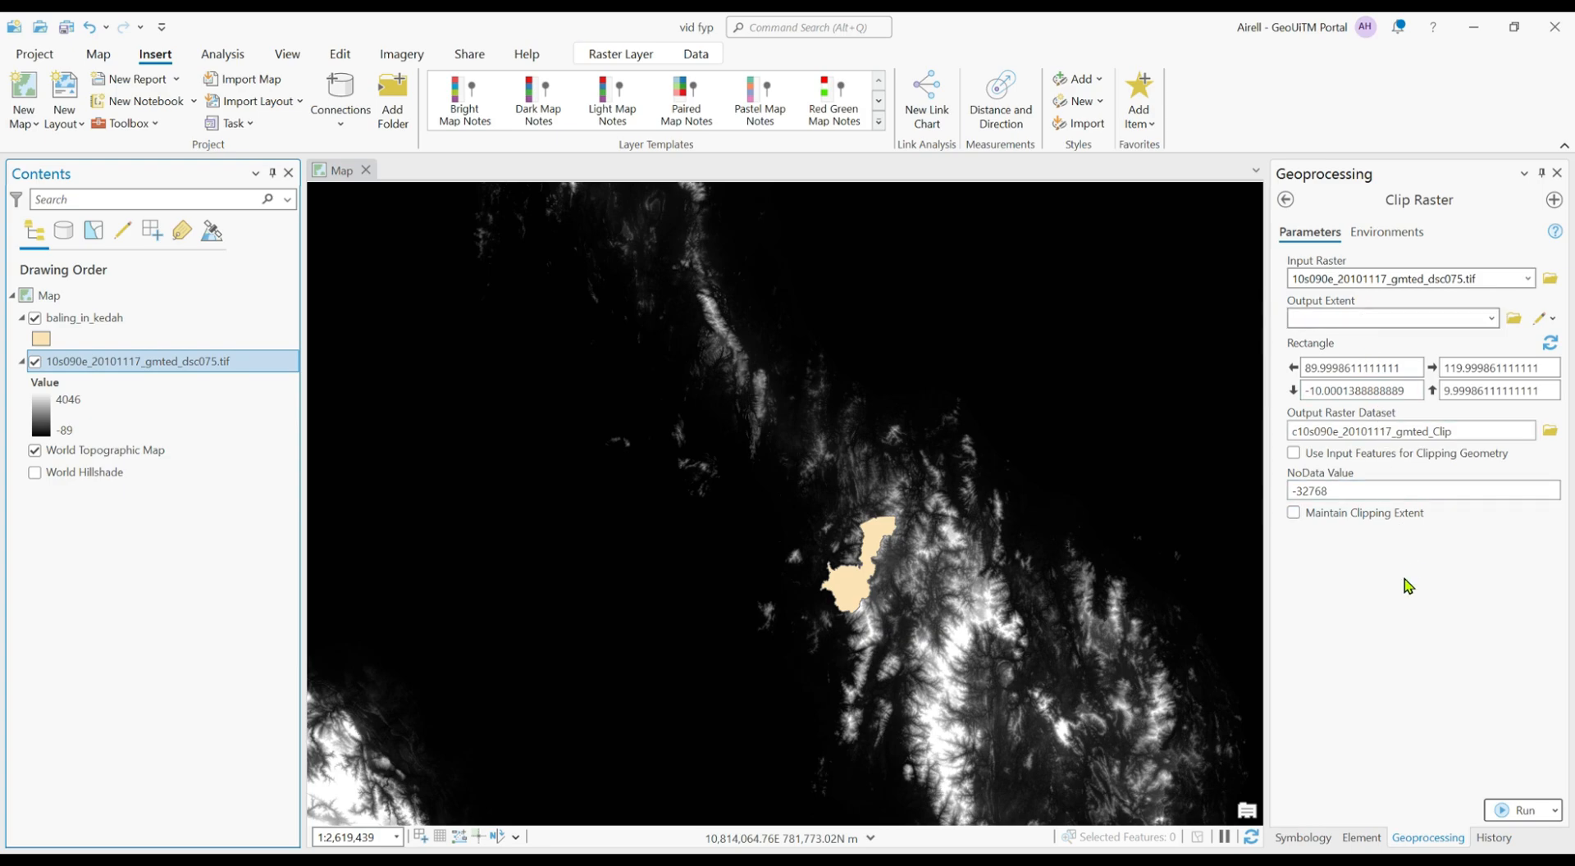
drag(77, 318, 1339, 320)
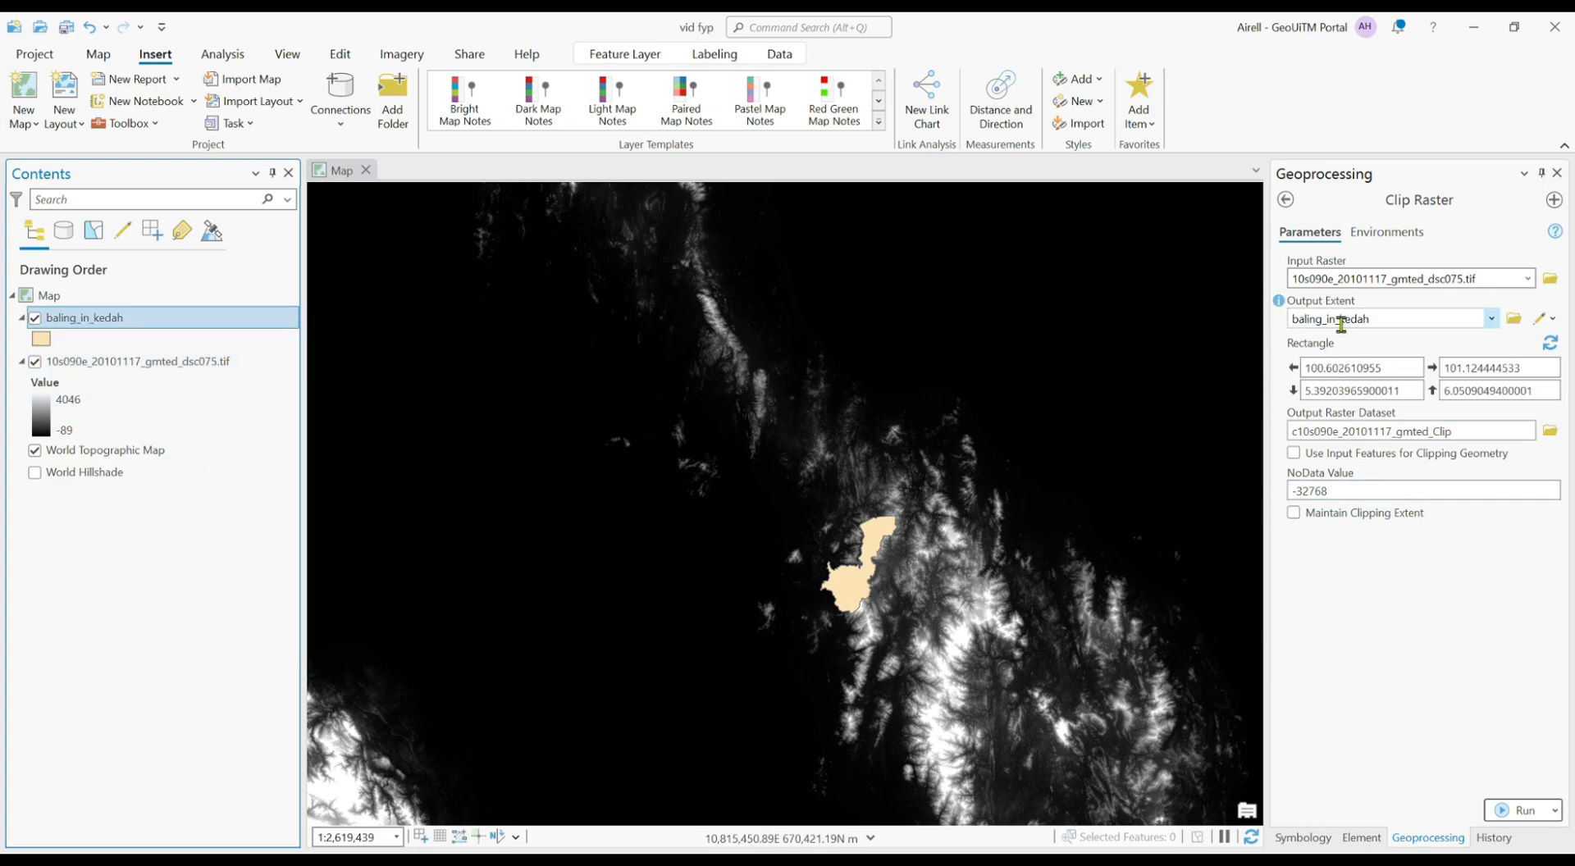
click(1298, 455)
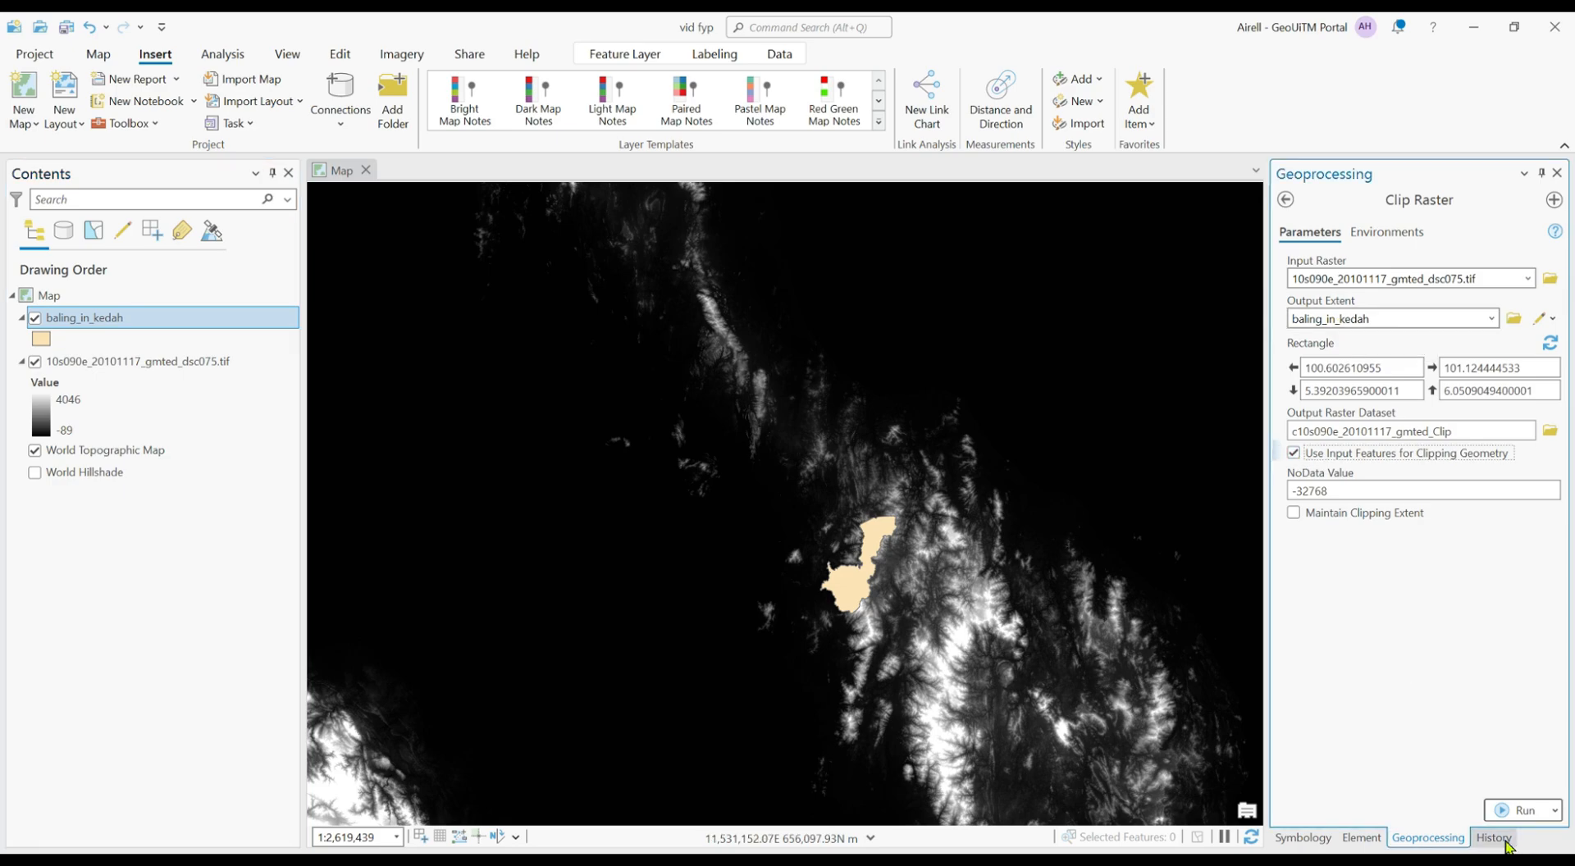
click(1520, 811)
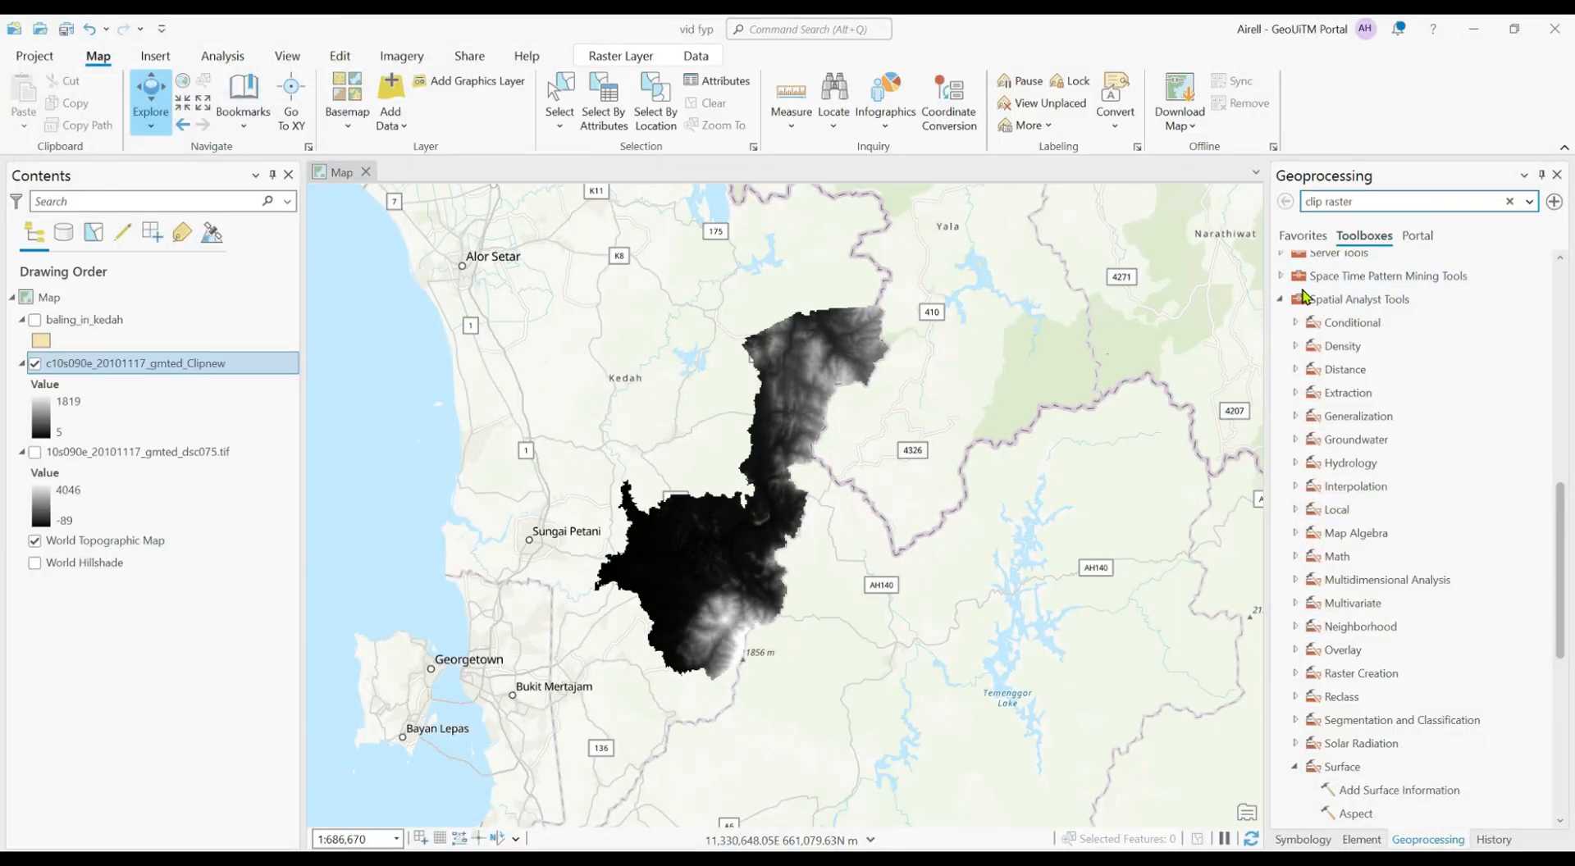
Run the Spatial Analyst Slope tool on the clipped raster c10s090e_20101117_gmted_Clipnew with Percent rise as the output measurement
scroll(1335, 298, down, 5)
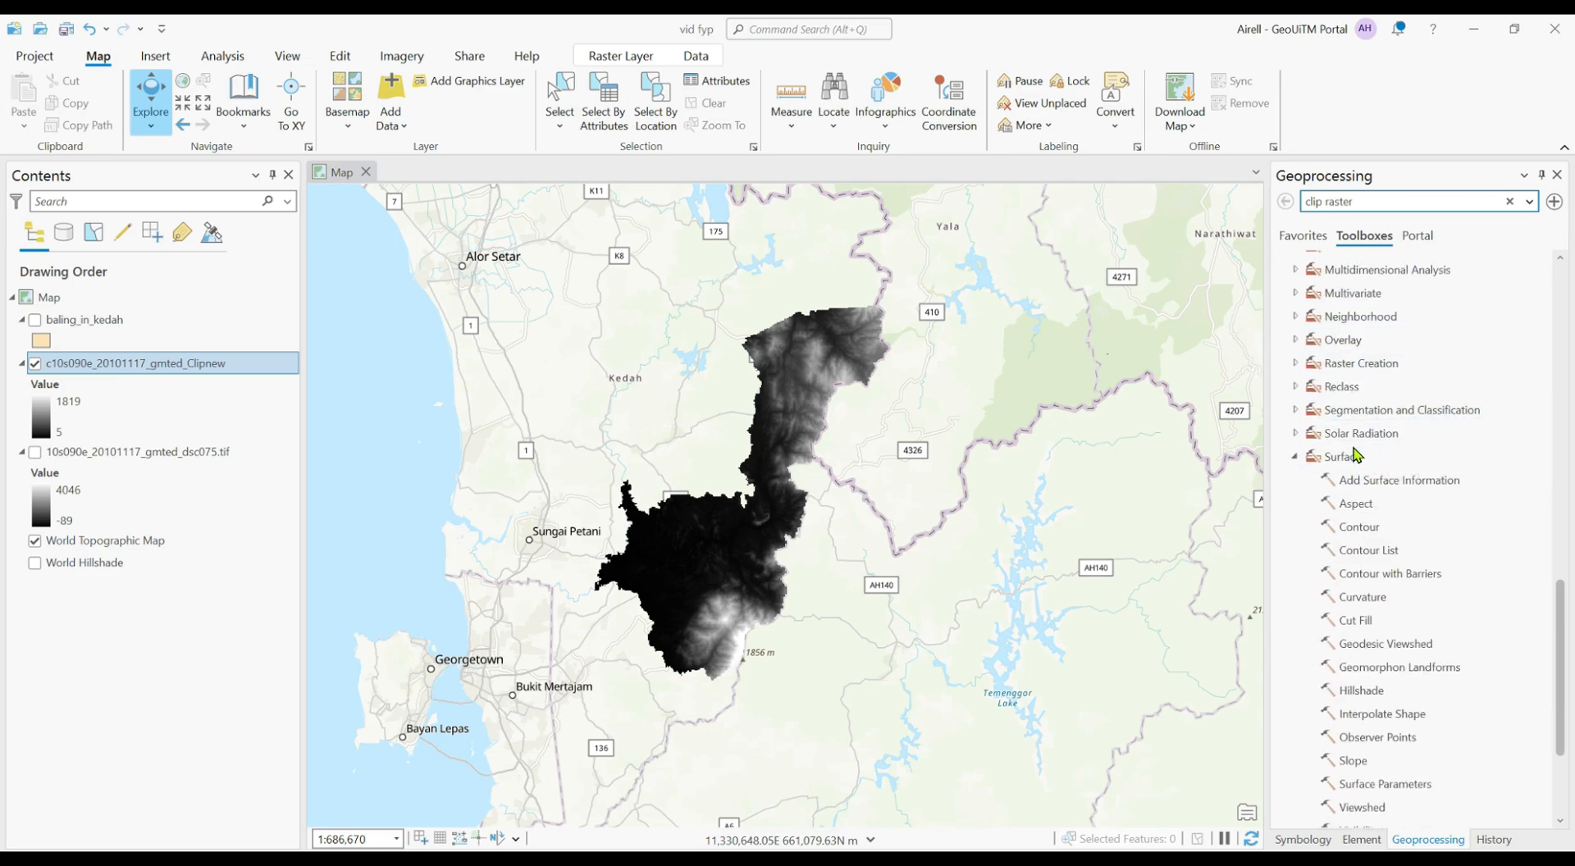
scroll(1392, 454, down, 3)
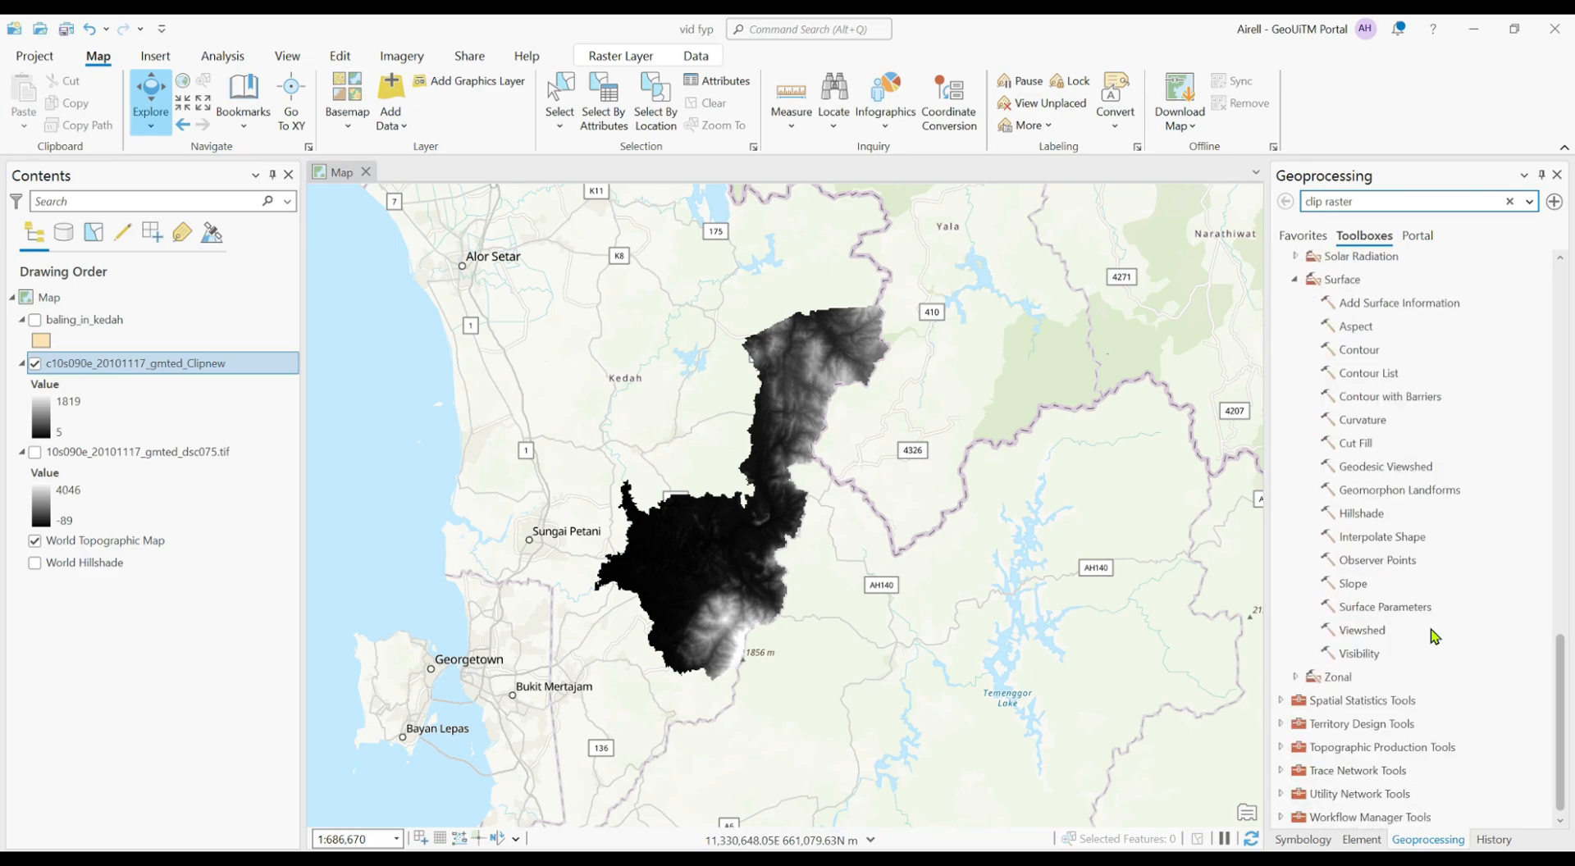
click(1352, 584)
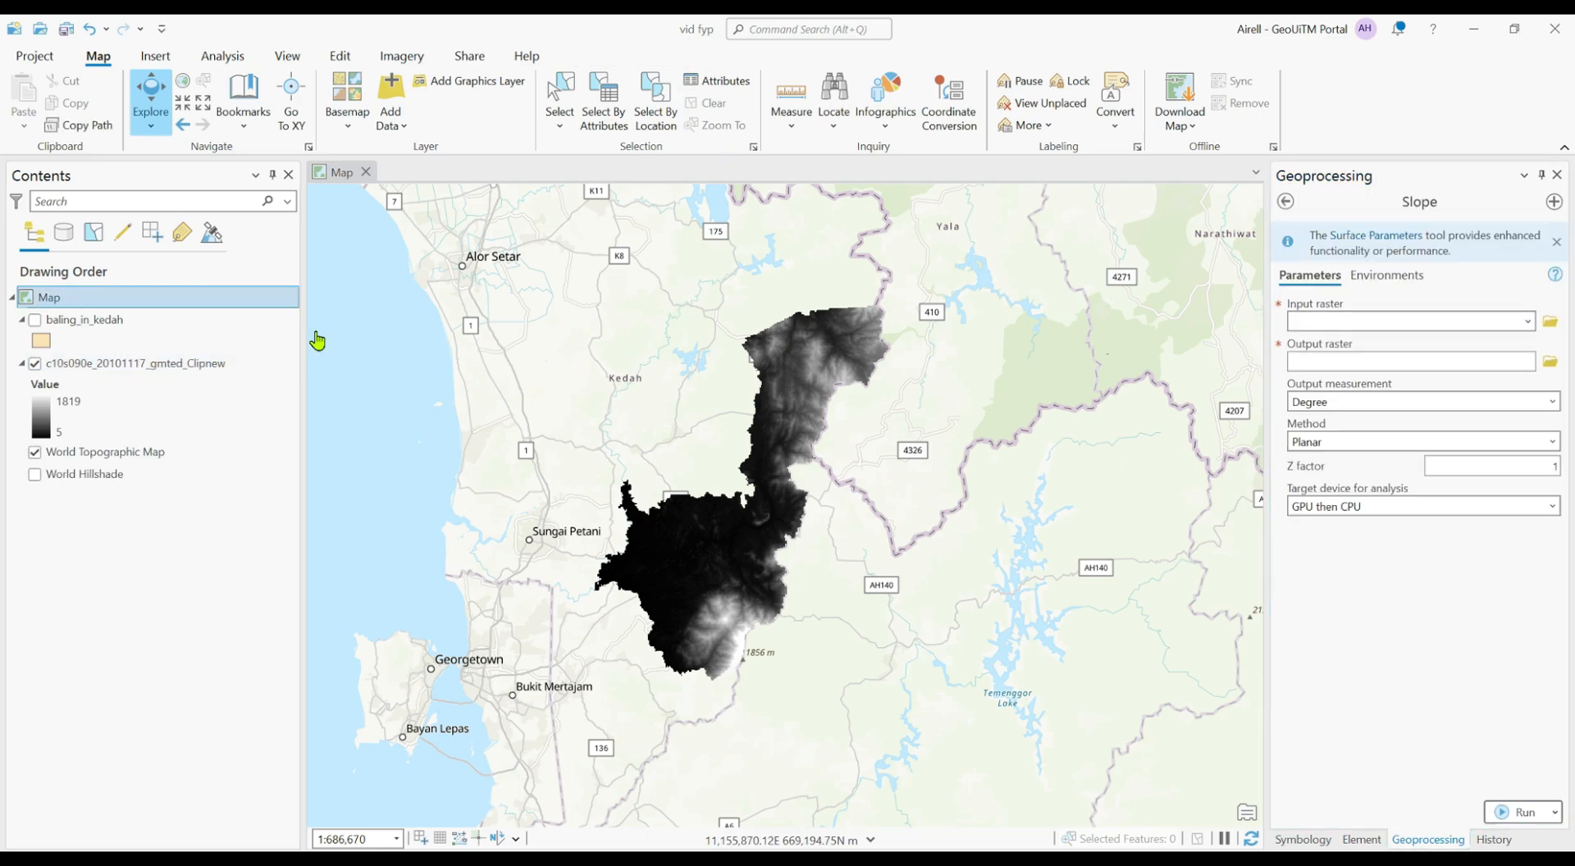
click(104, 362)
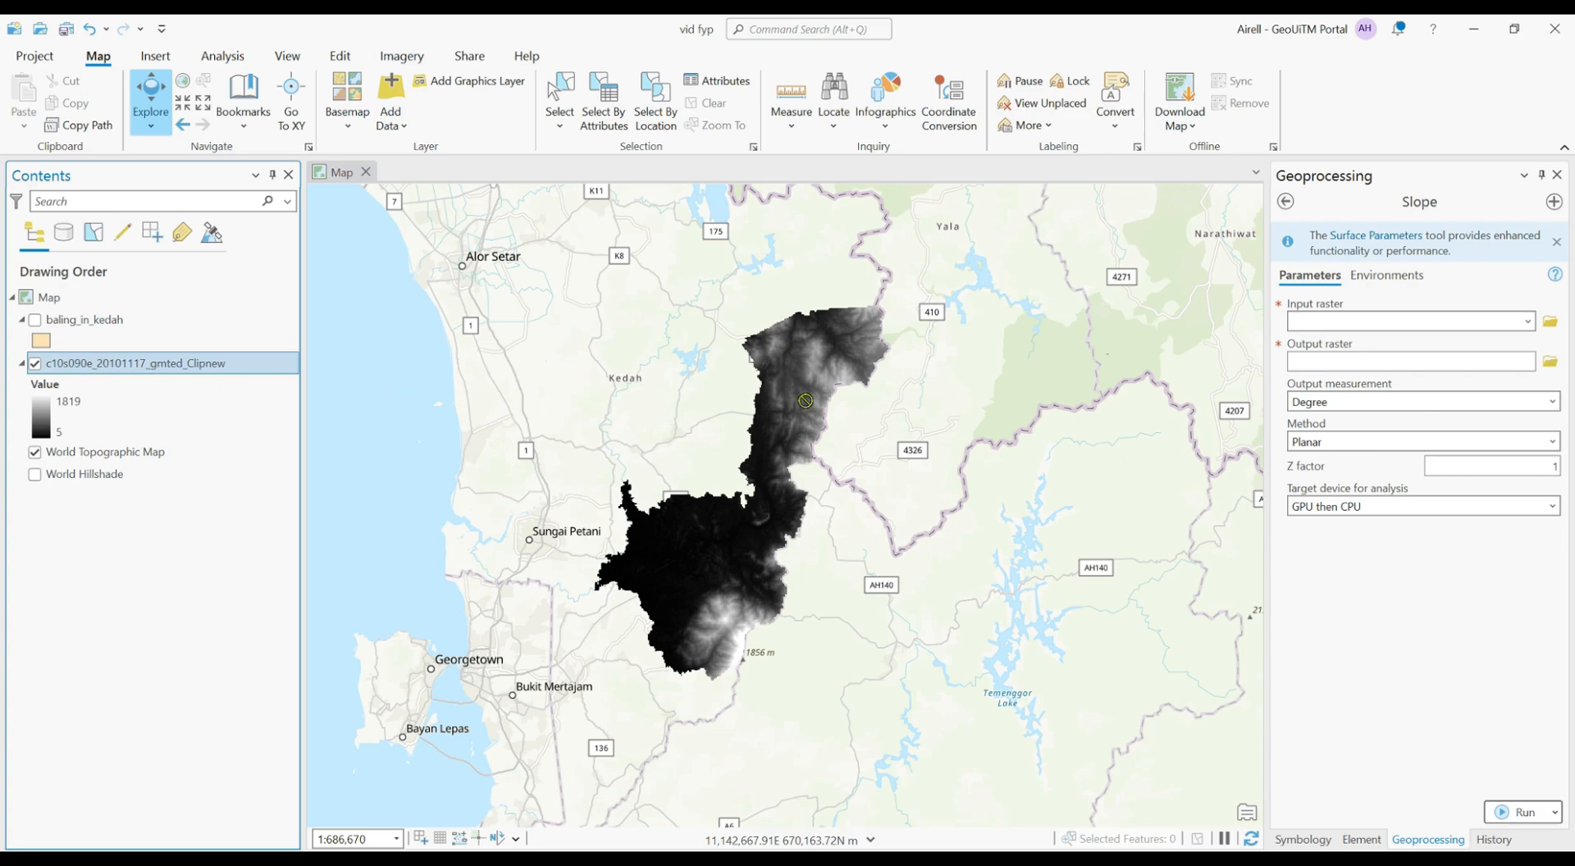
drag(1339, 326, 1335, 322)
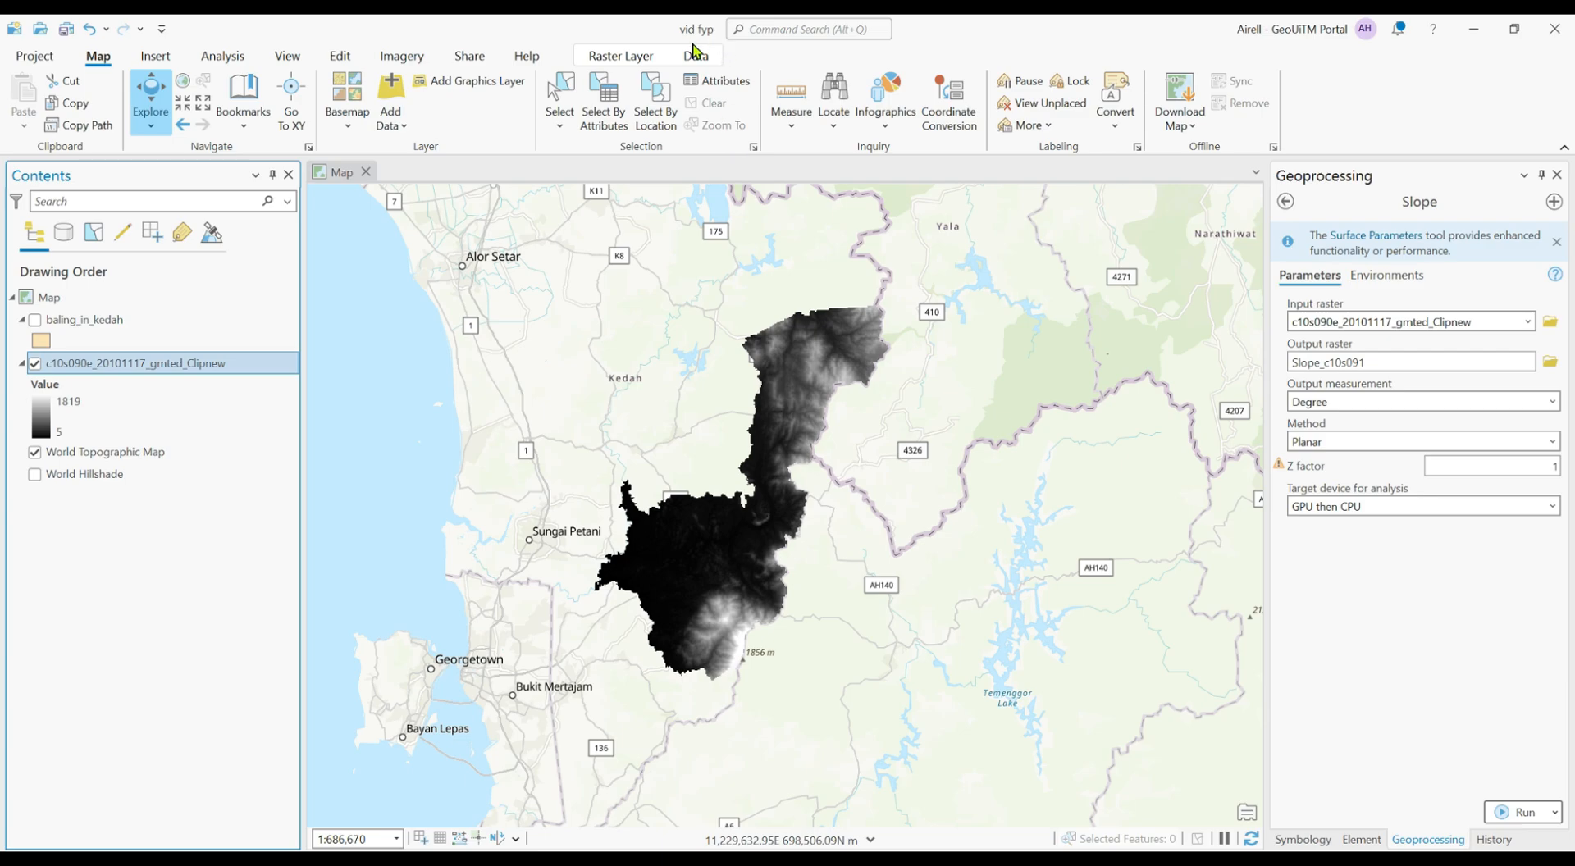
click(1553, 402)
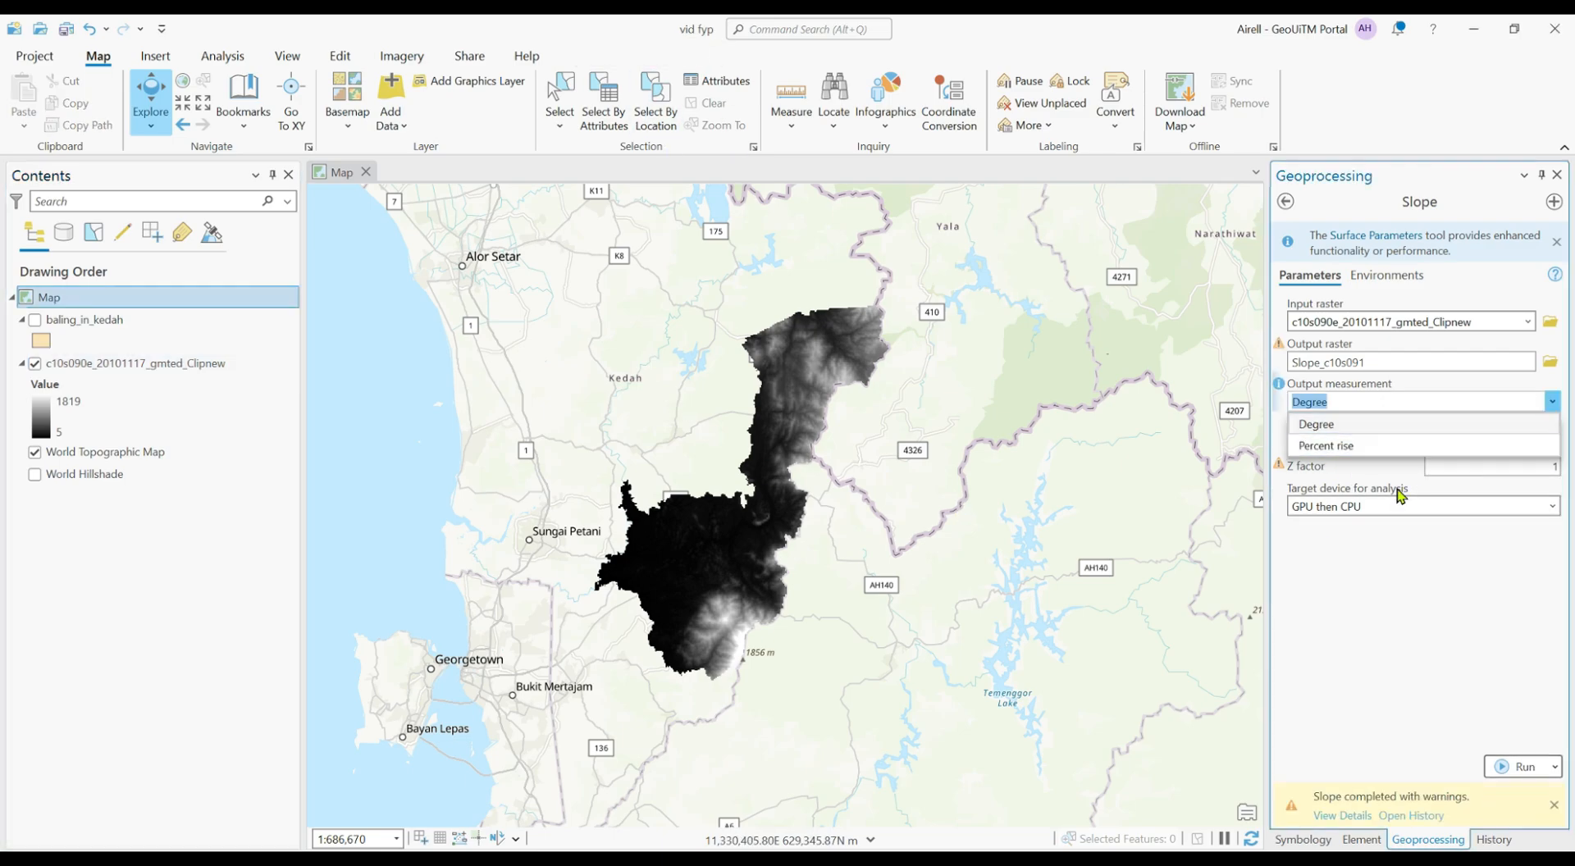
click(1334, 446)
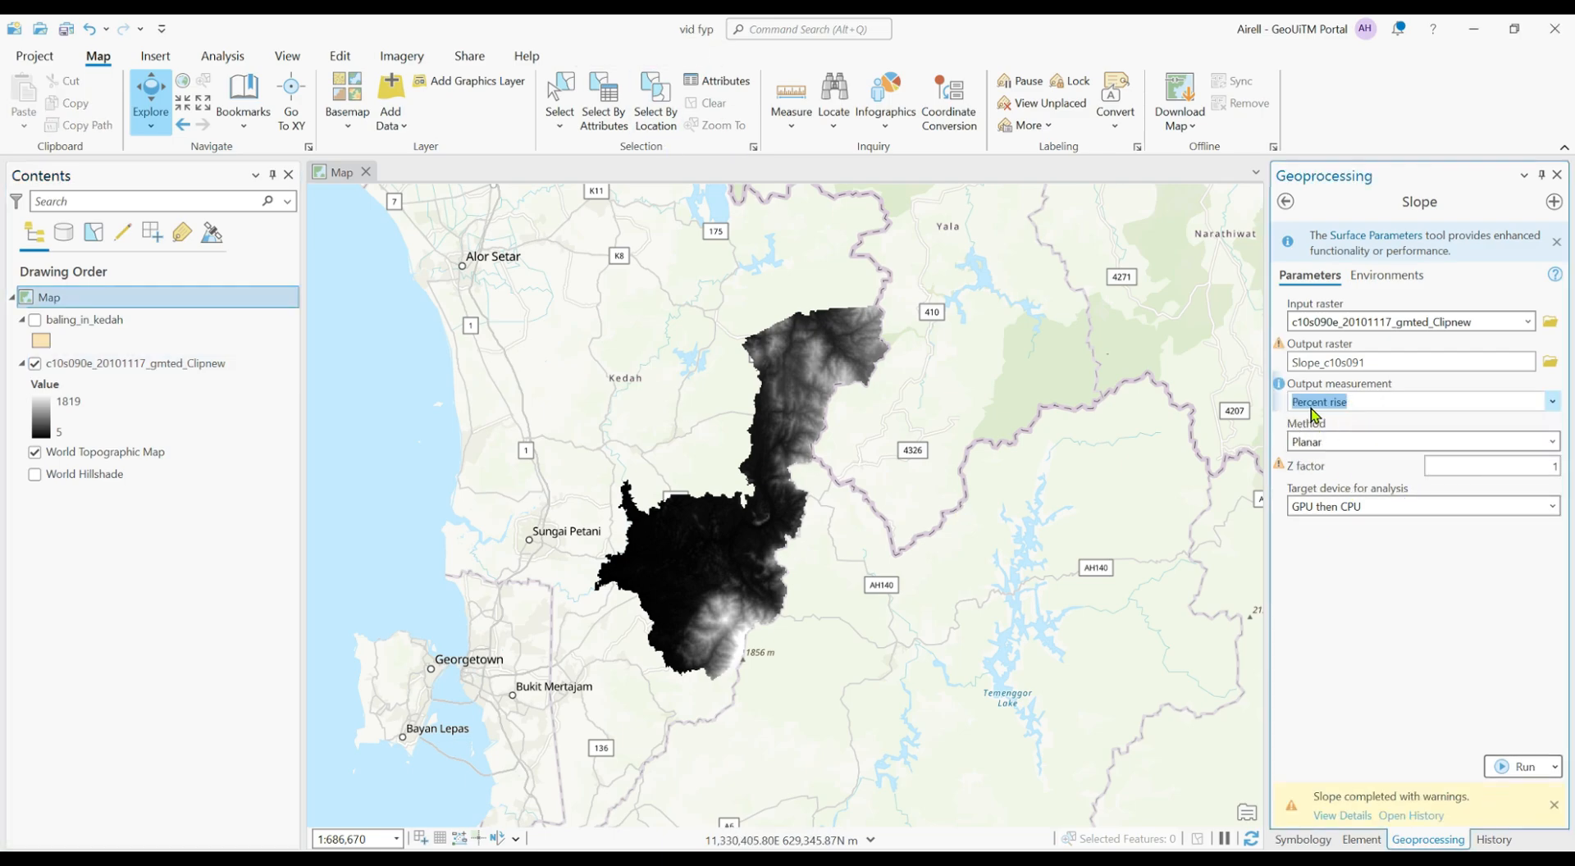
click(1510, 767)
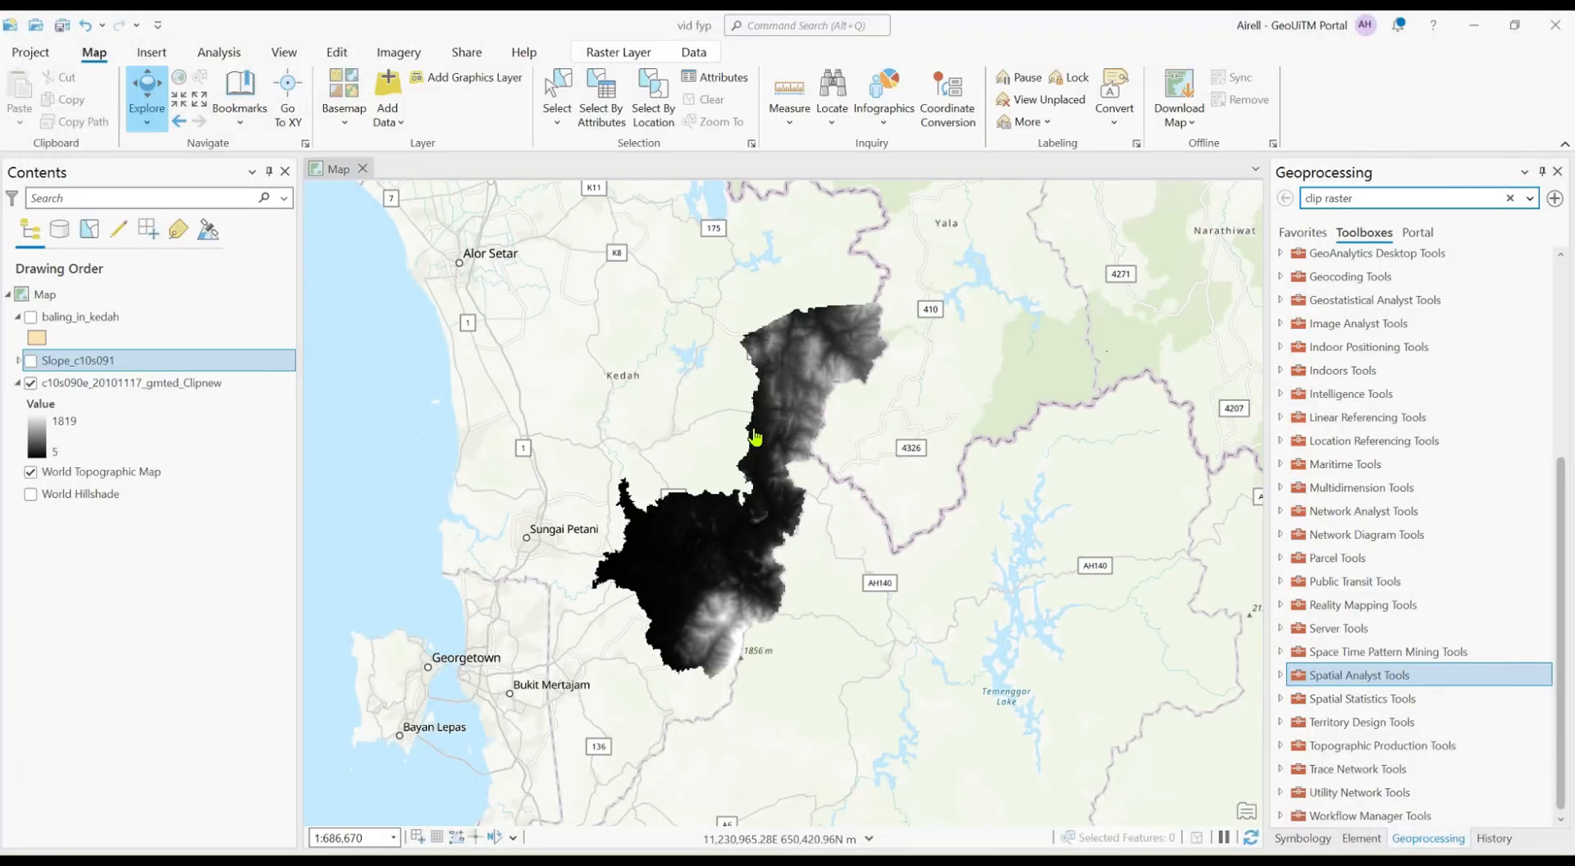
Fill the sinks of c10s090e_20101117_gmted_Clipnew with the Spatial Analyst Hydrology Fill tool
click(1288, 678)
scroll(1382, 657, down, 2)
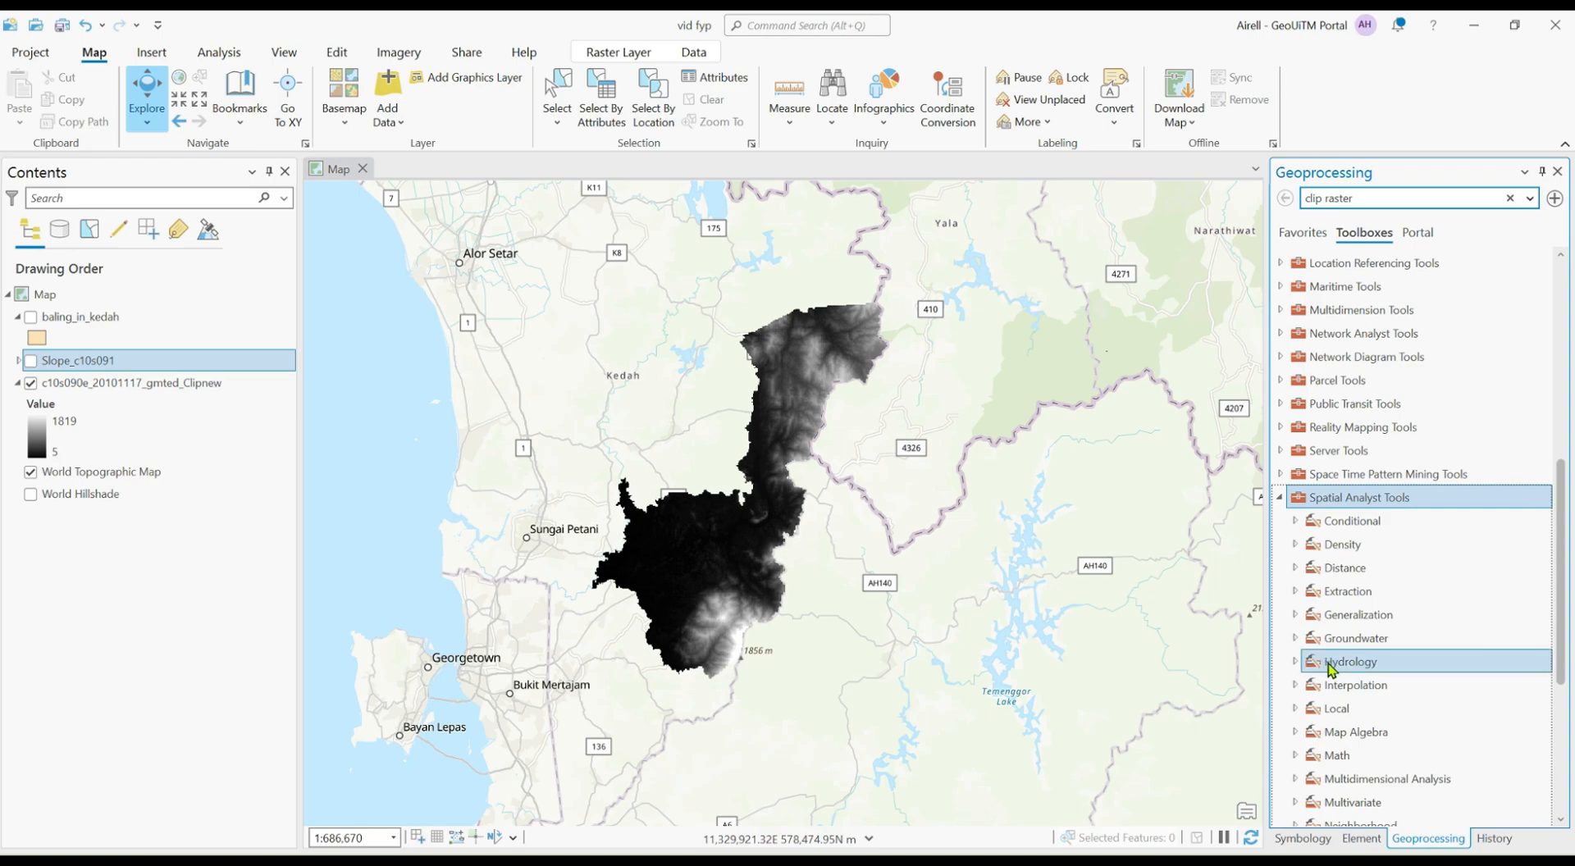
click(1295, 662)
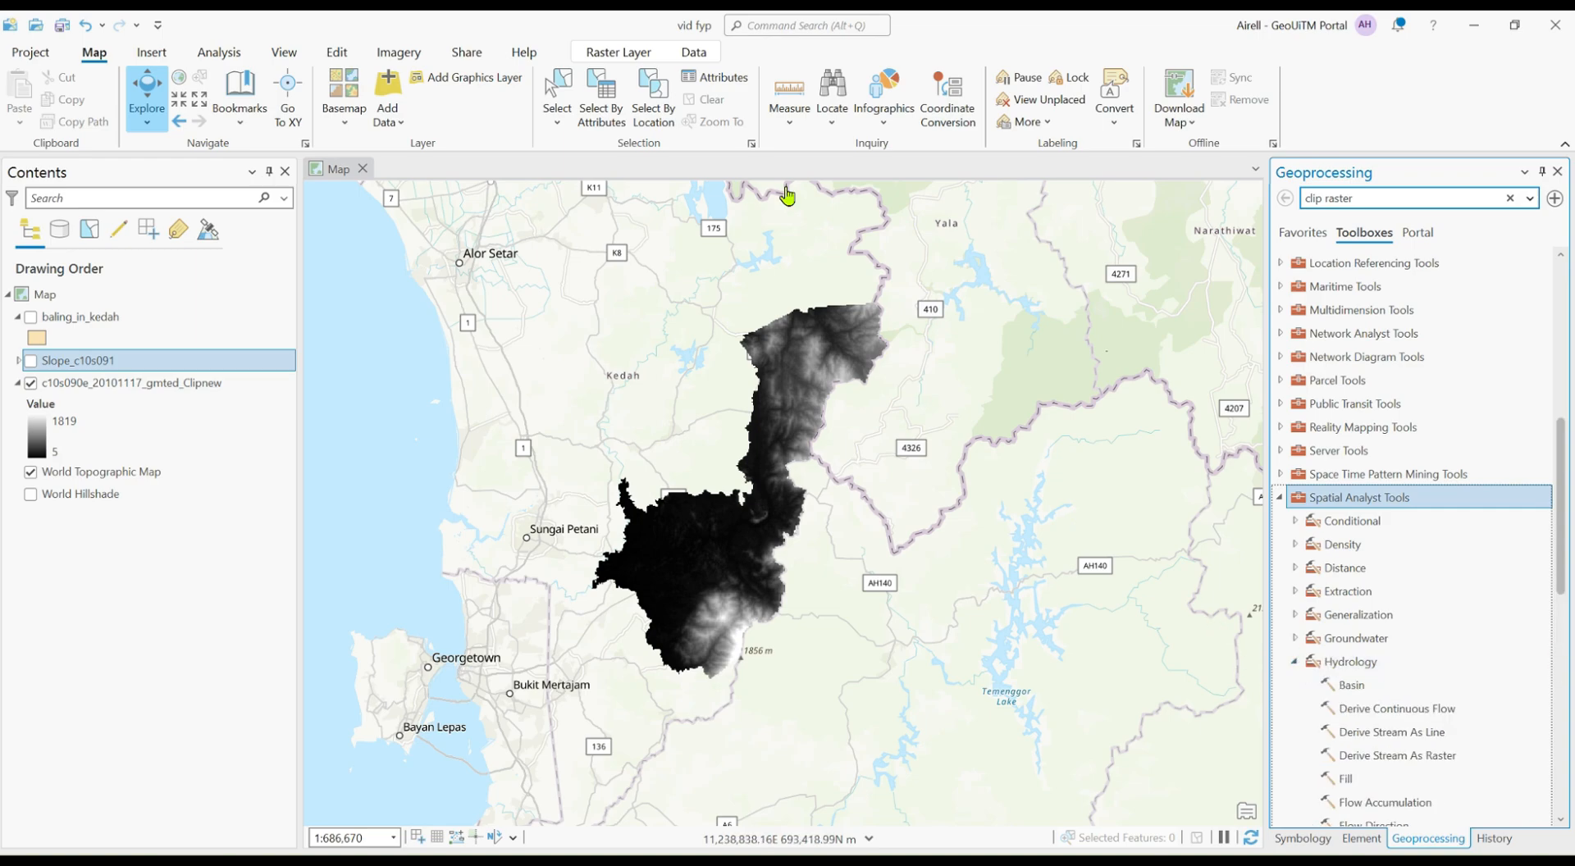
scroll(1395, 697, down, 2)
click(1349, 691)
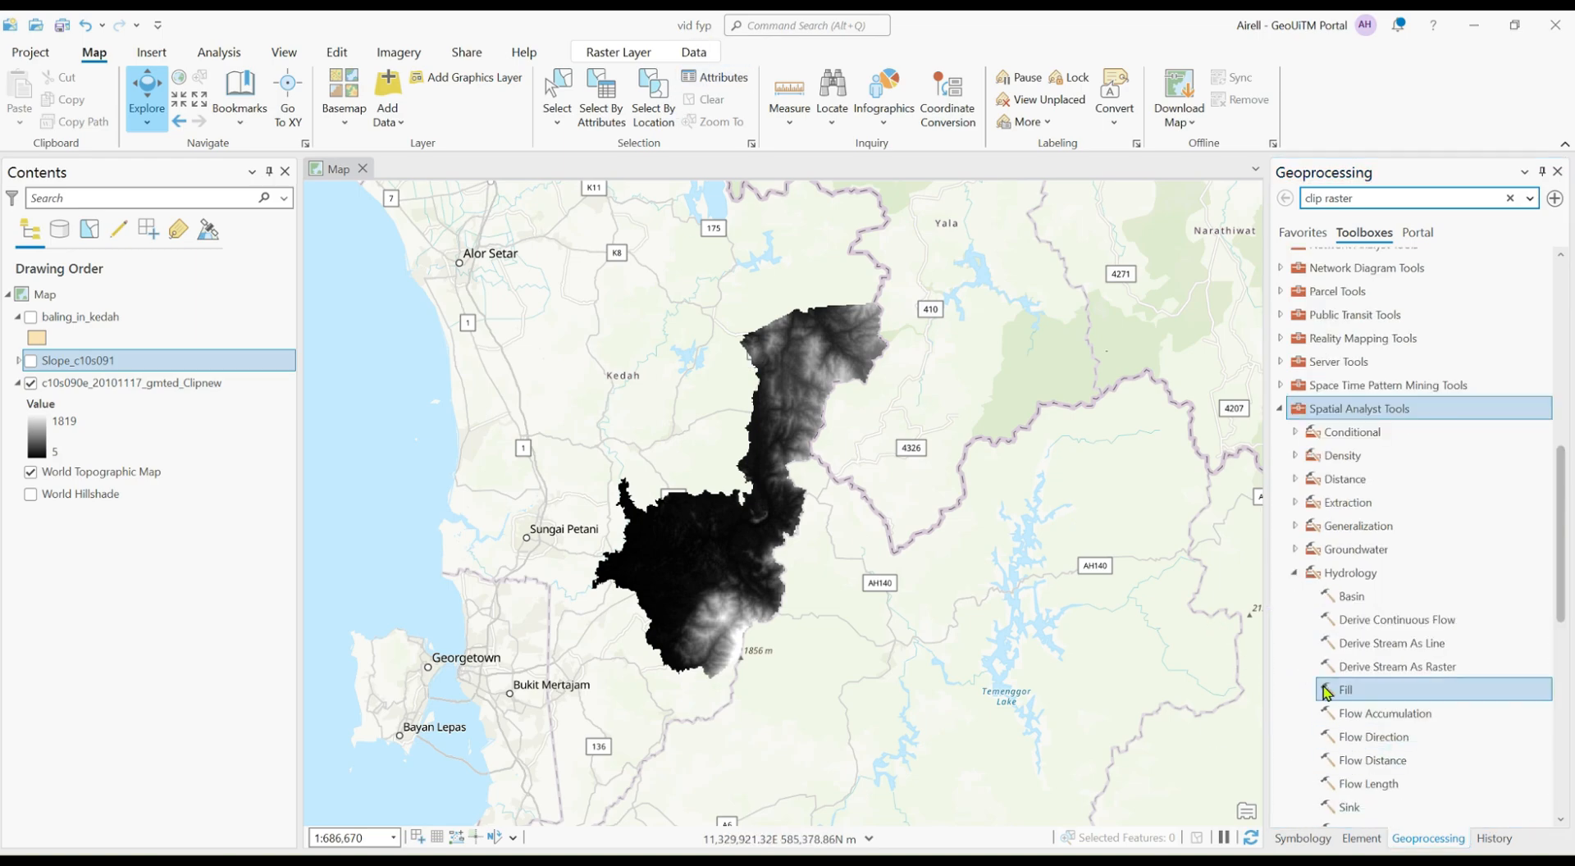
double_click(1345, 691)
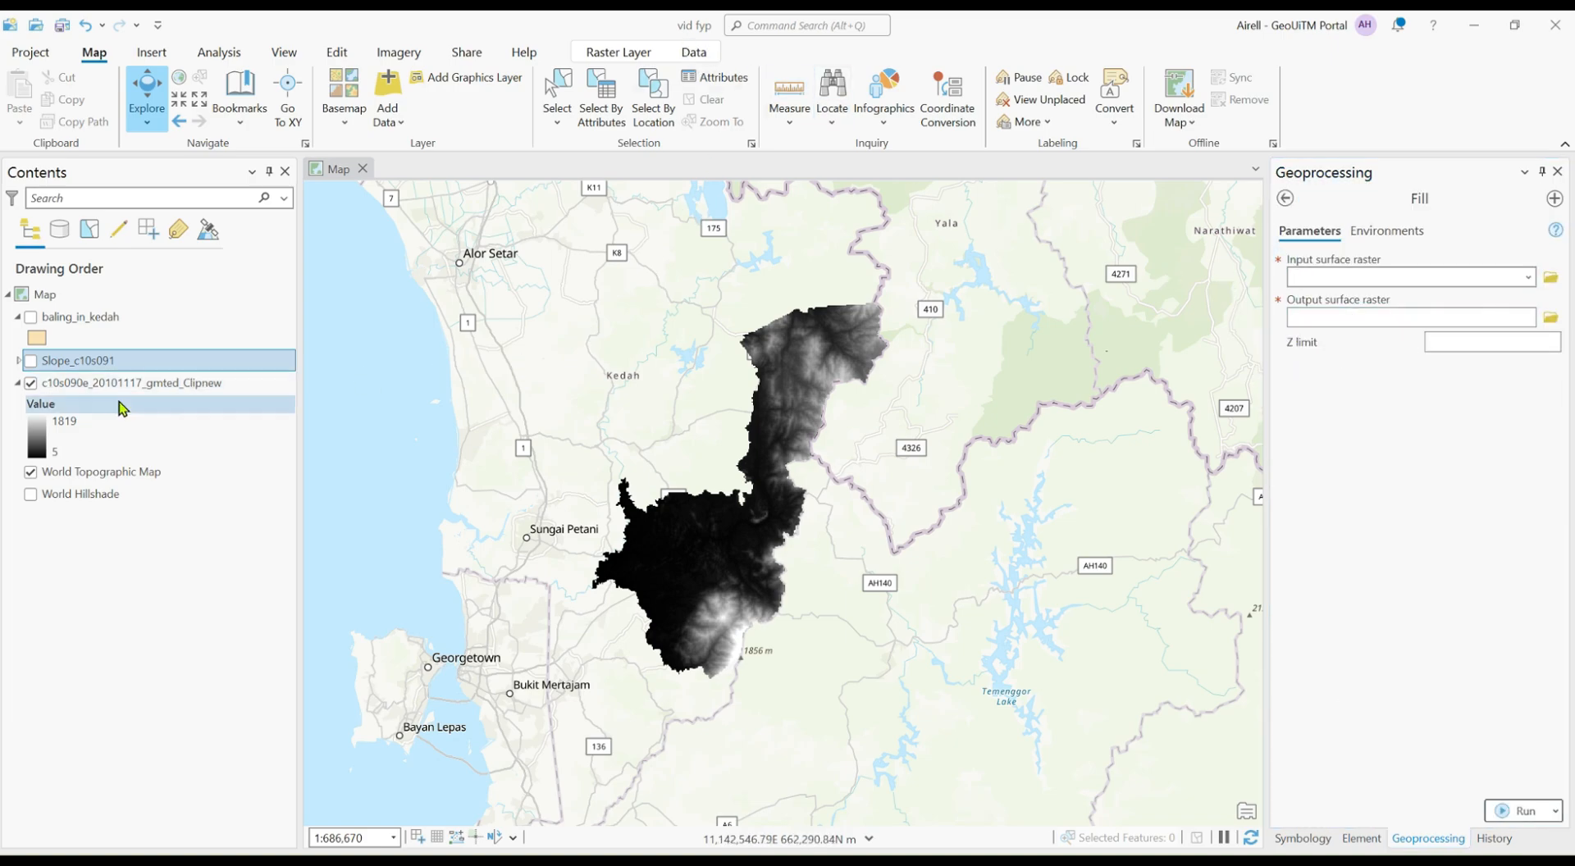
click(192, 379)
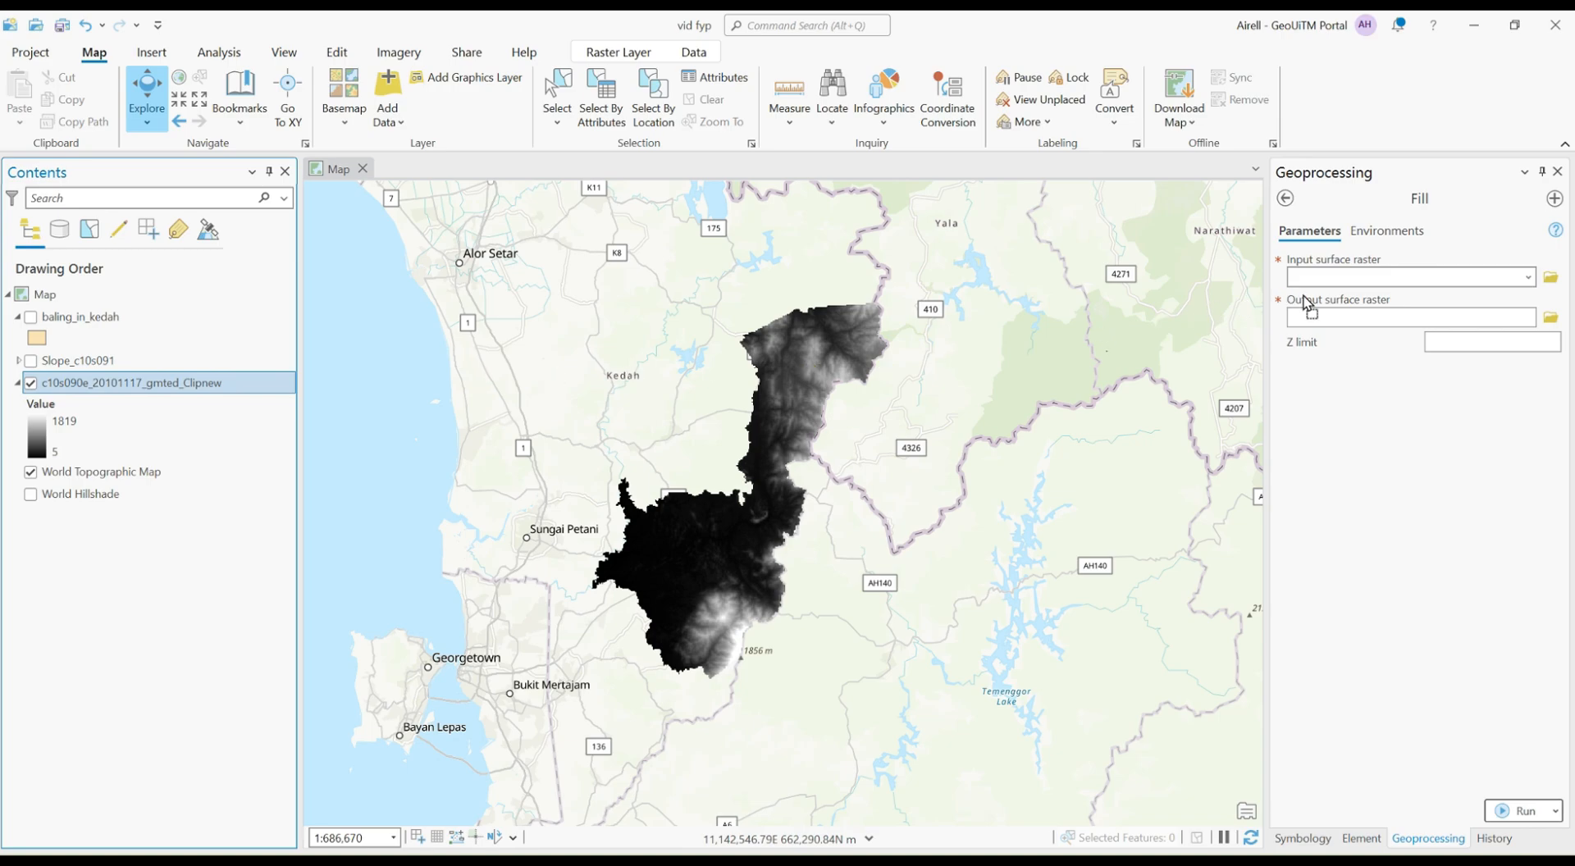
drag(1327, 279, 1329, 281)
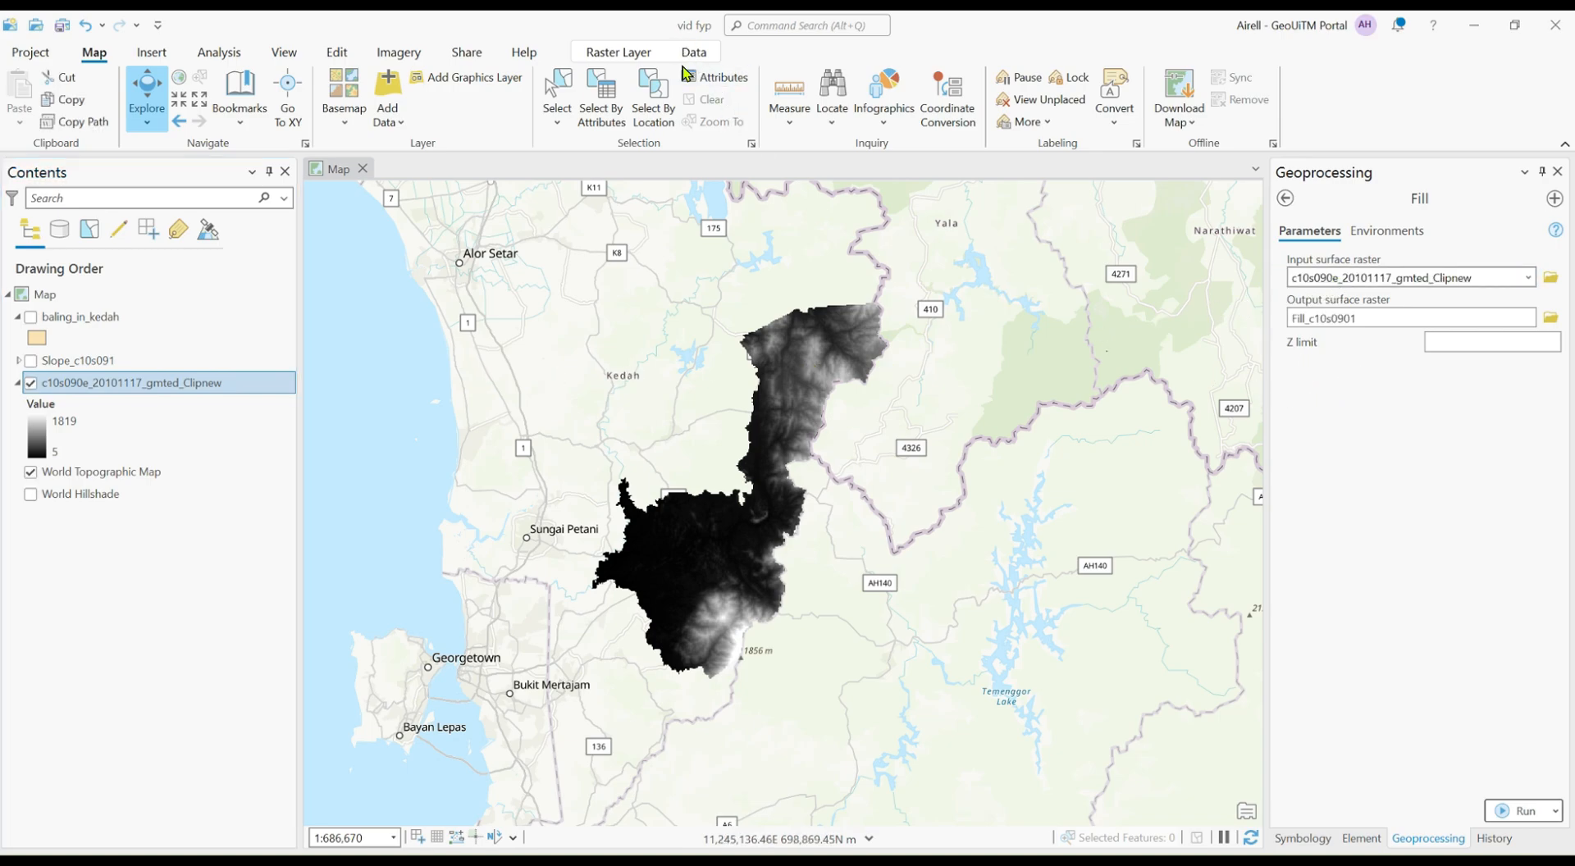
click(1508, 813)
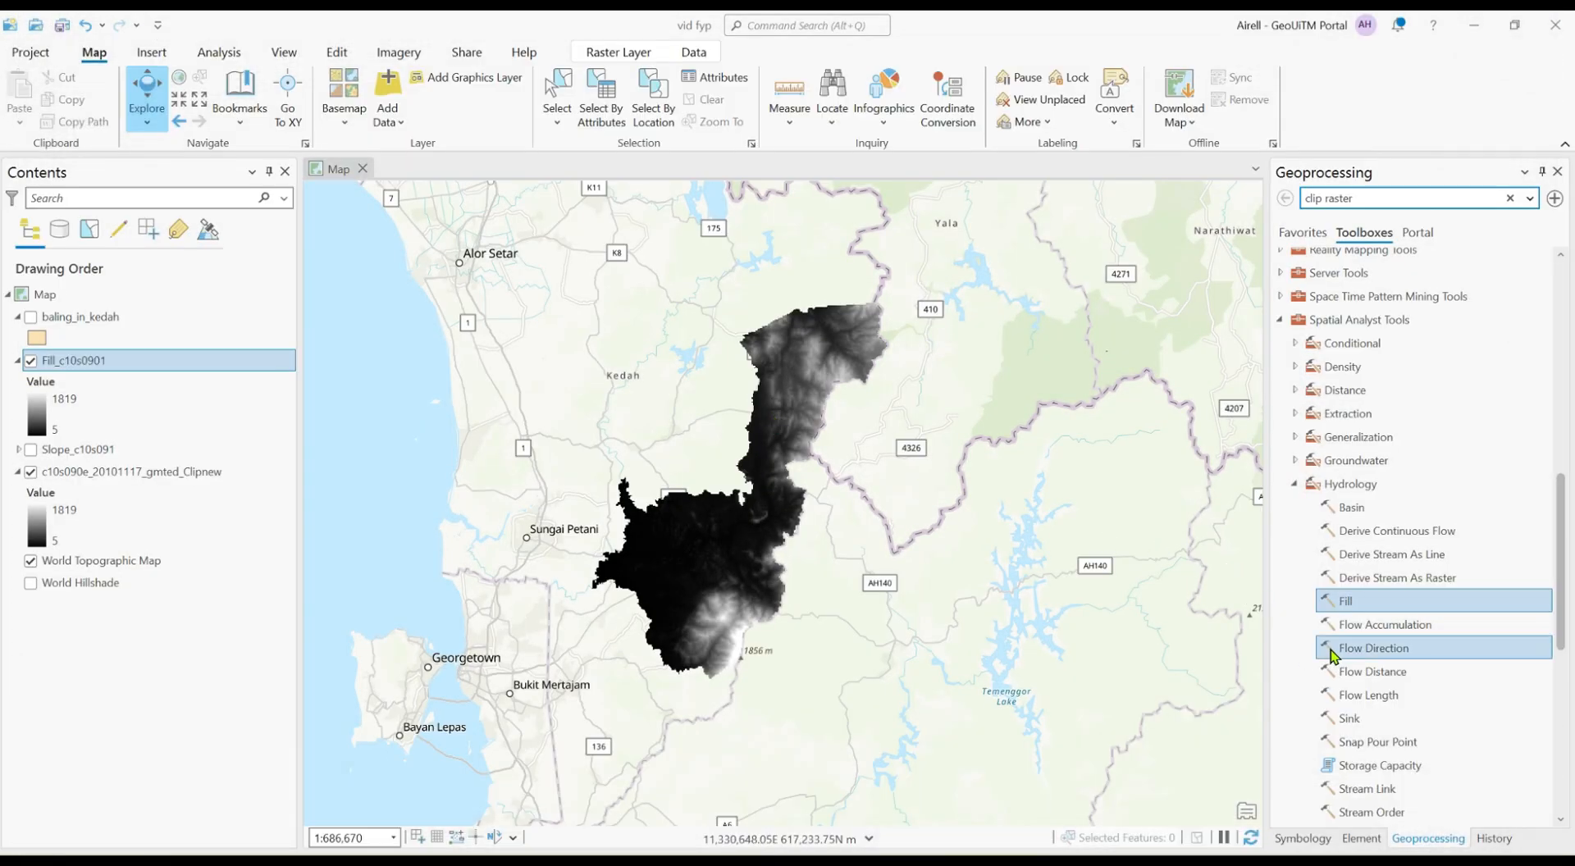
Run Flow Direction on the Fill_c10s0901 surface raster with the D8 flow direction type
click(1349, 655)
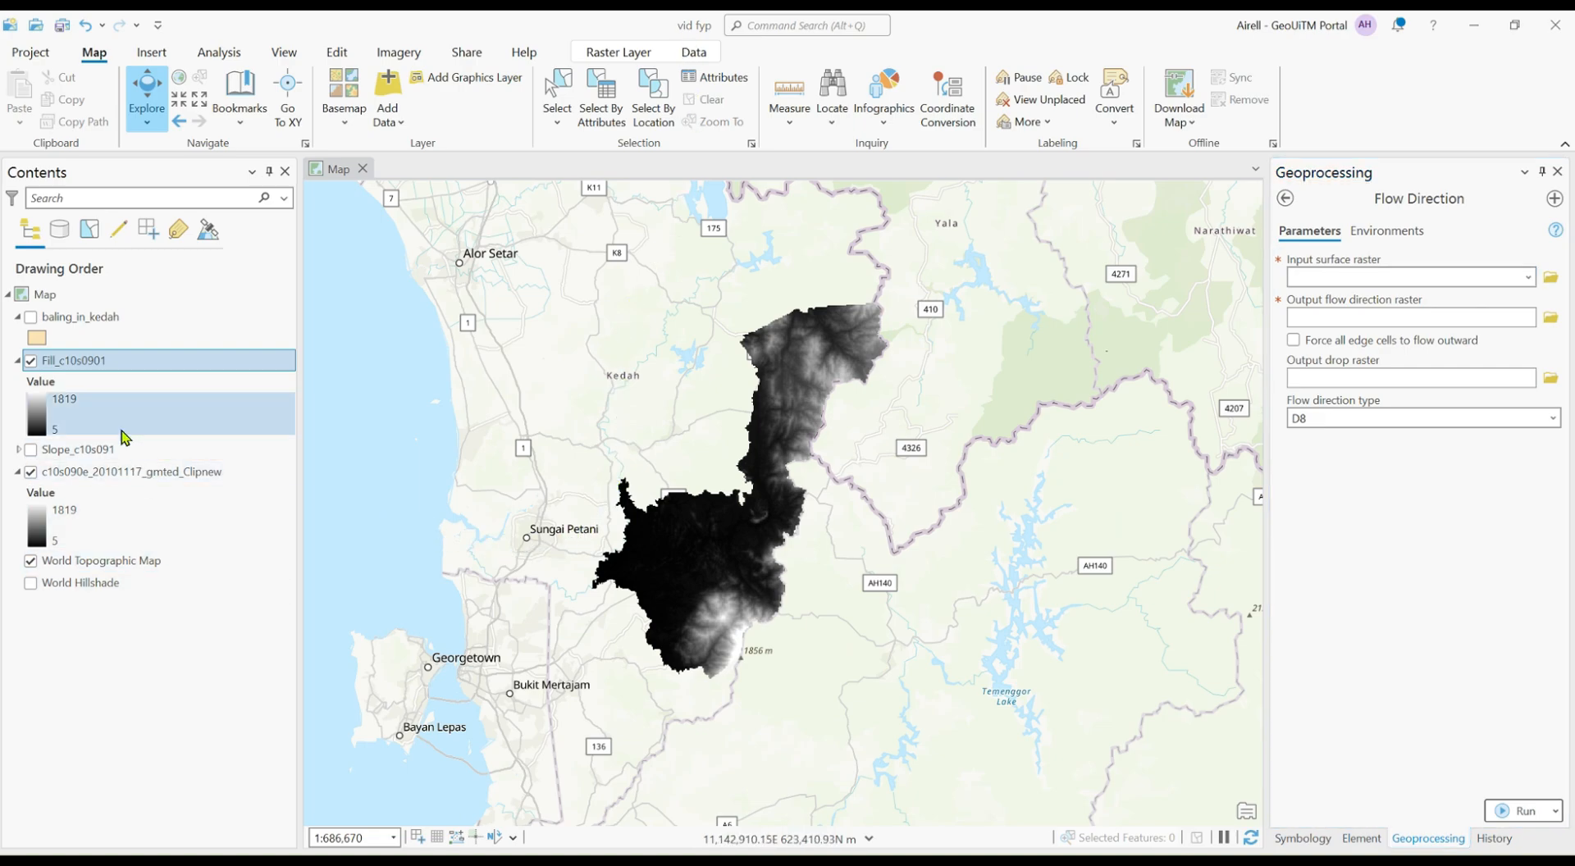
drag(96, 361, 1433, 273)
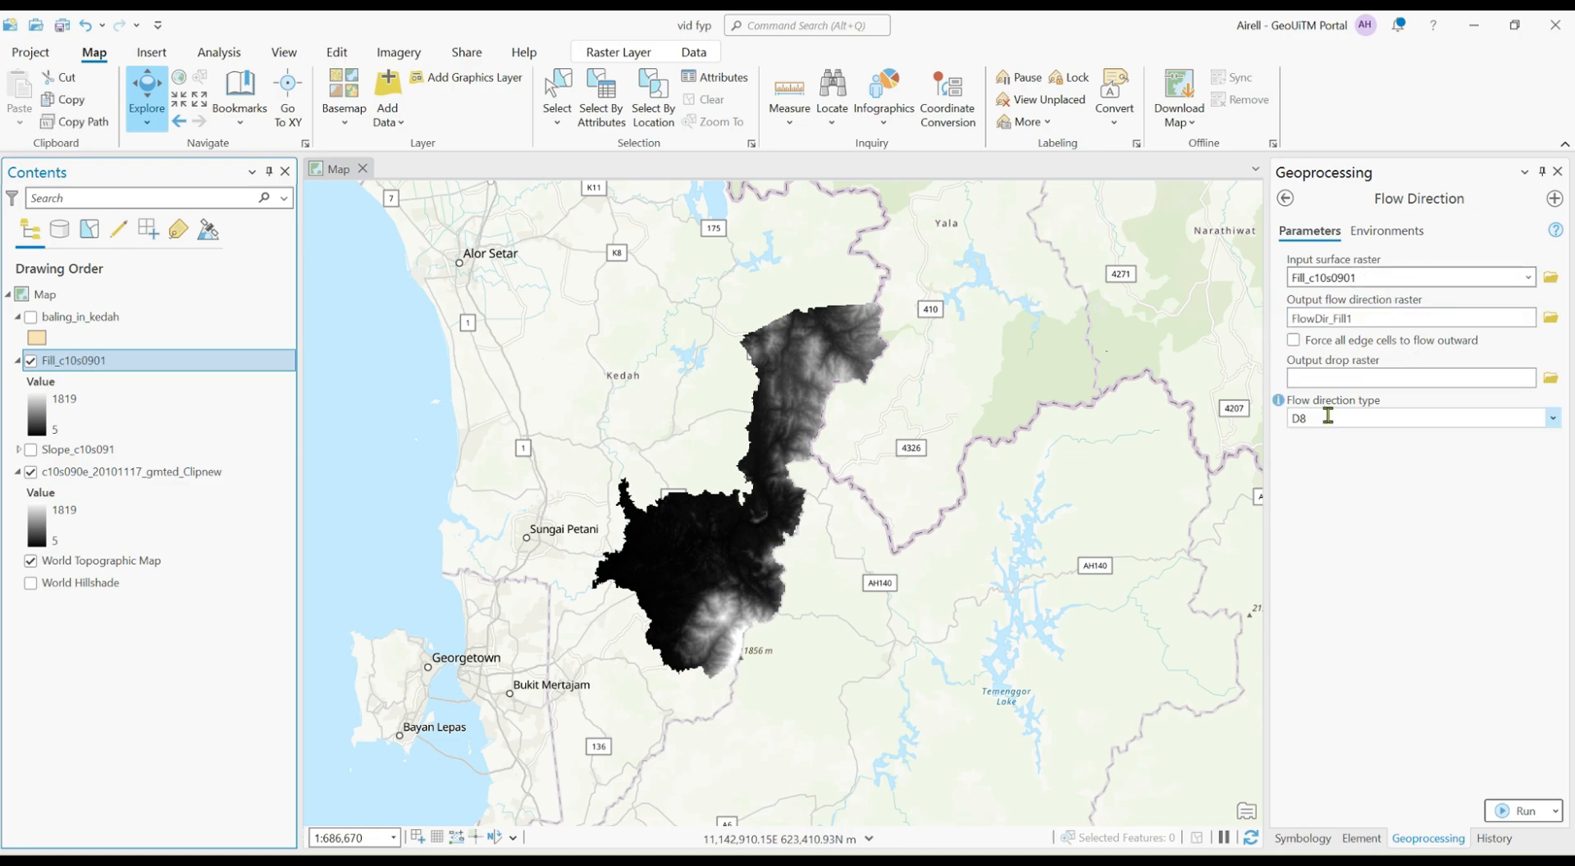
click(1508, 813)
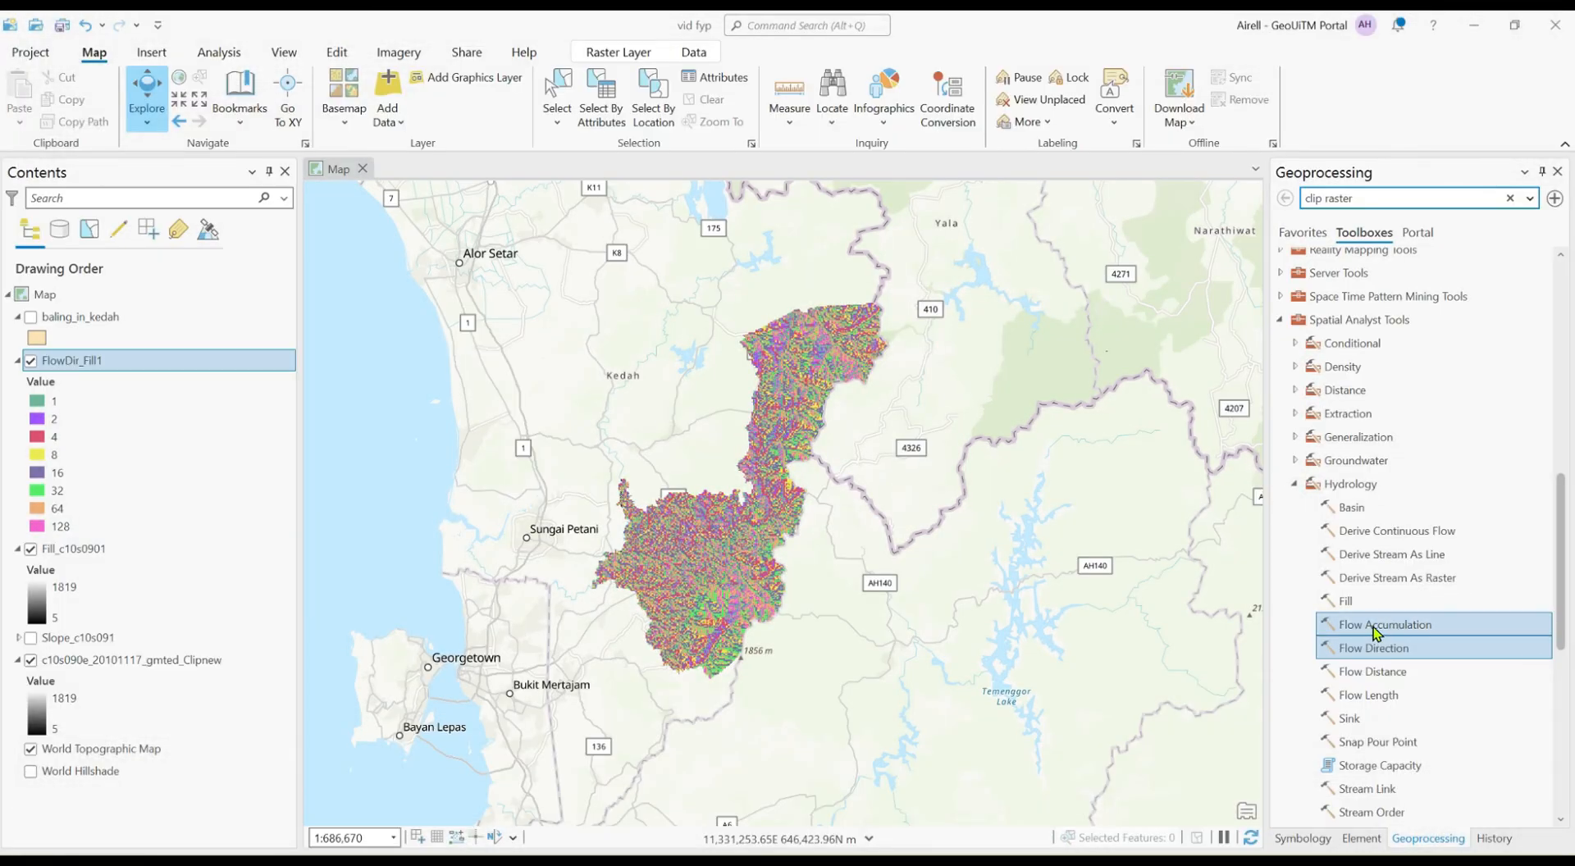
Run Flow Accumulation on the FlowDir_Fill1 raster with Float output and the D8 flow direction type
click(1372, 630)
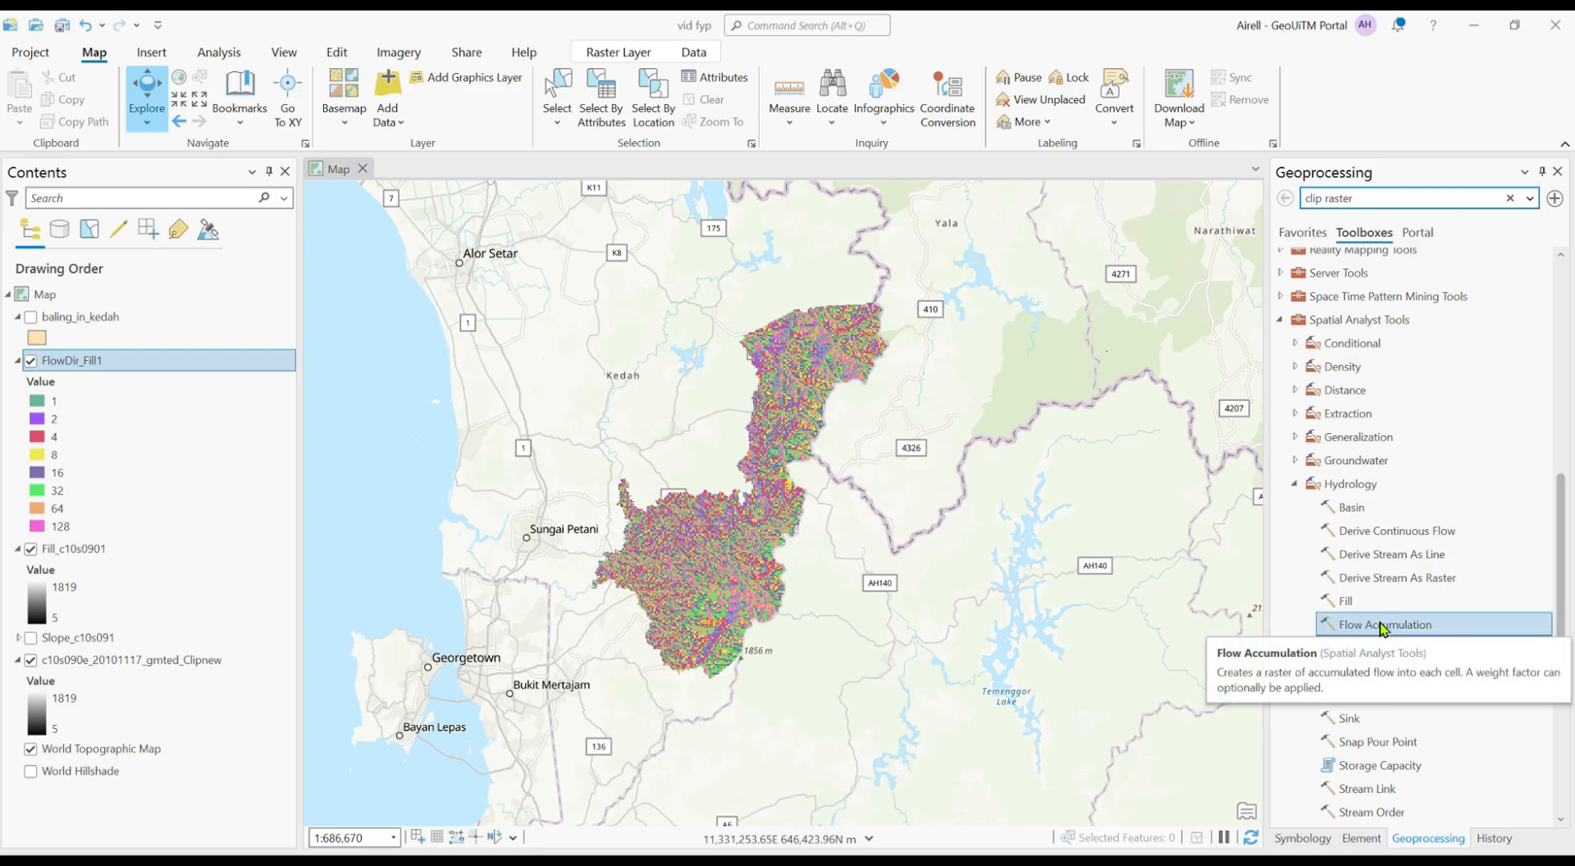
double_click(1383, 626)
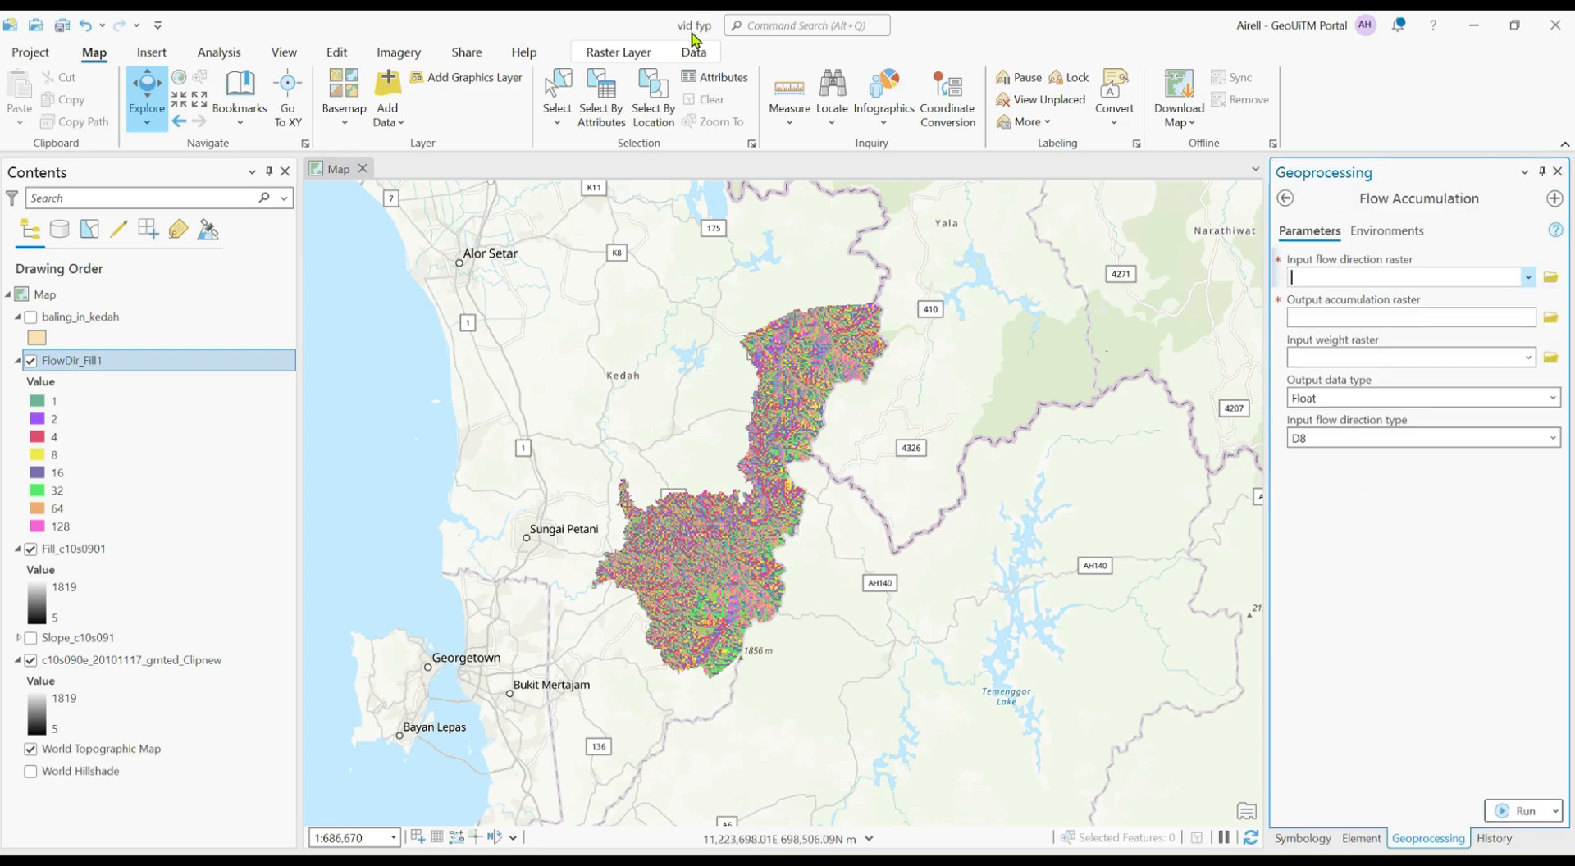
drag(136, 366, 1332, 273)
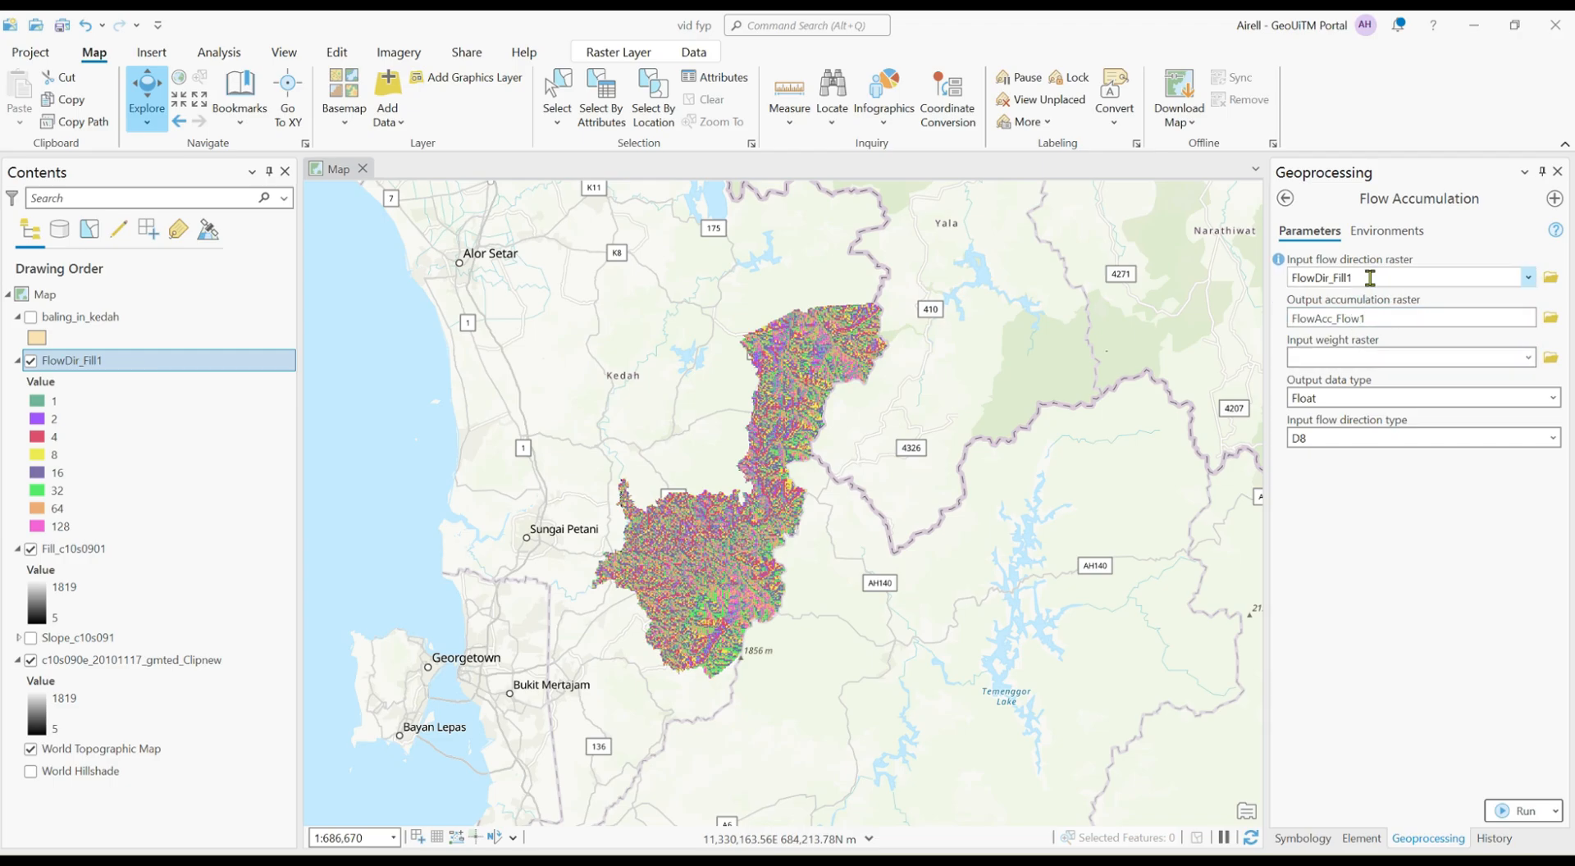
click(1505, 808)
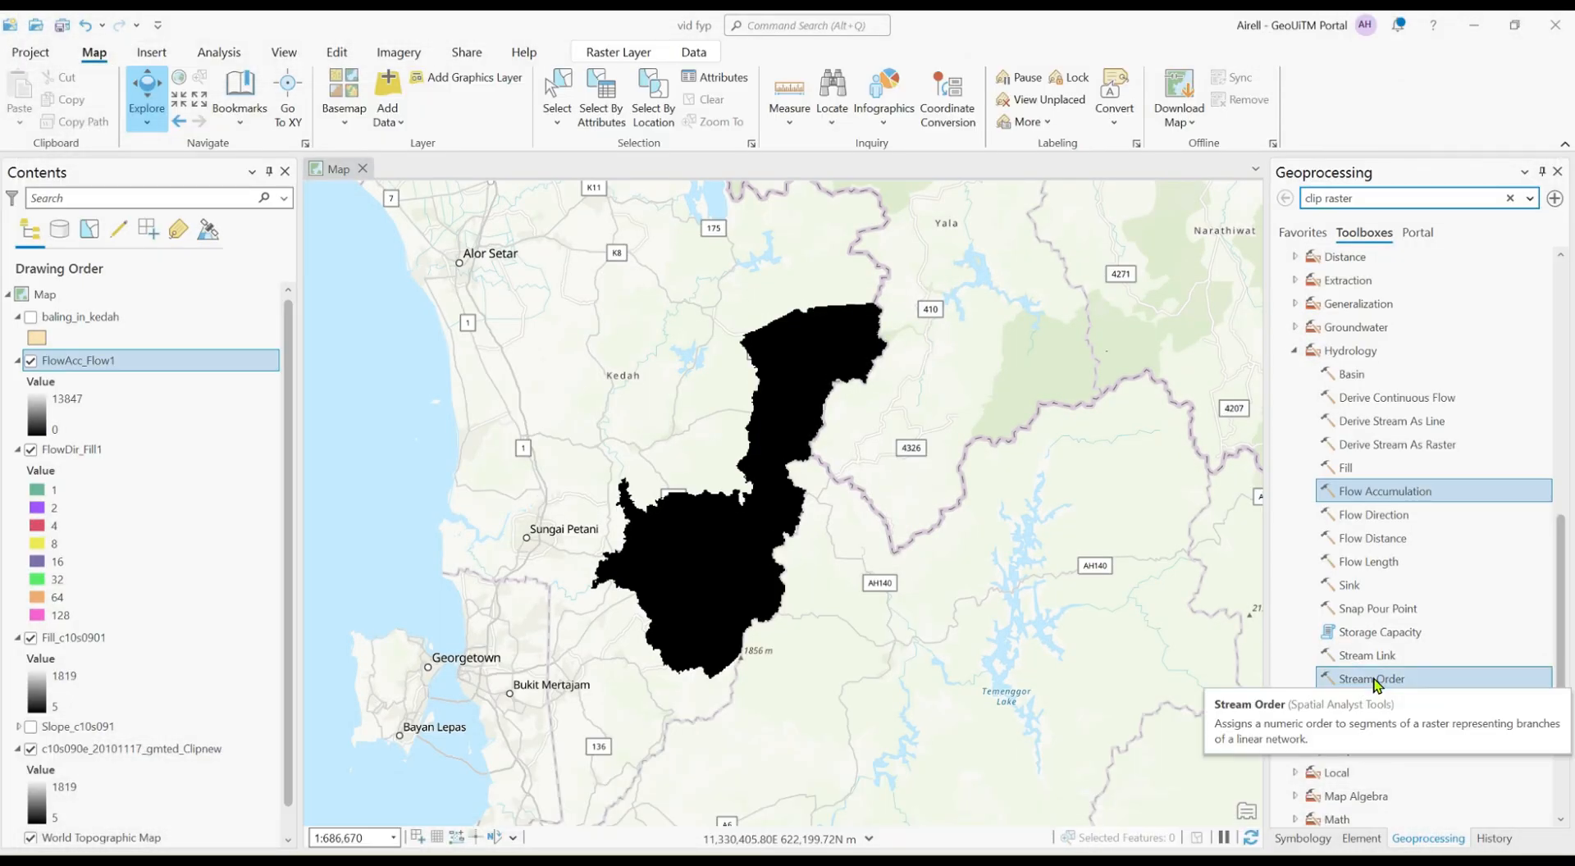
Run Stream Order with FlowAcc_Flow1 as the stream raster, FlowDir_Fill1 as the flow direction raster and the Strahler method
click(1372, 679)
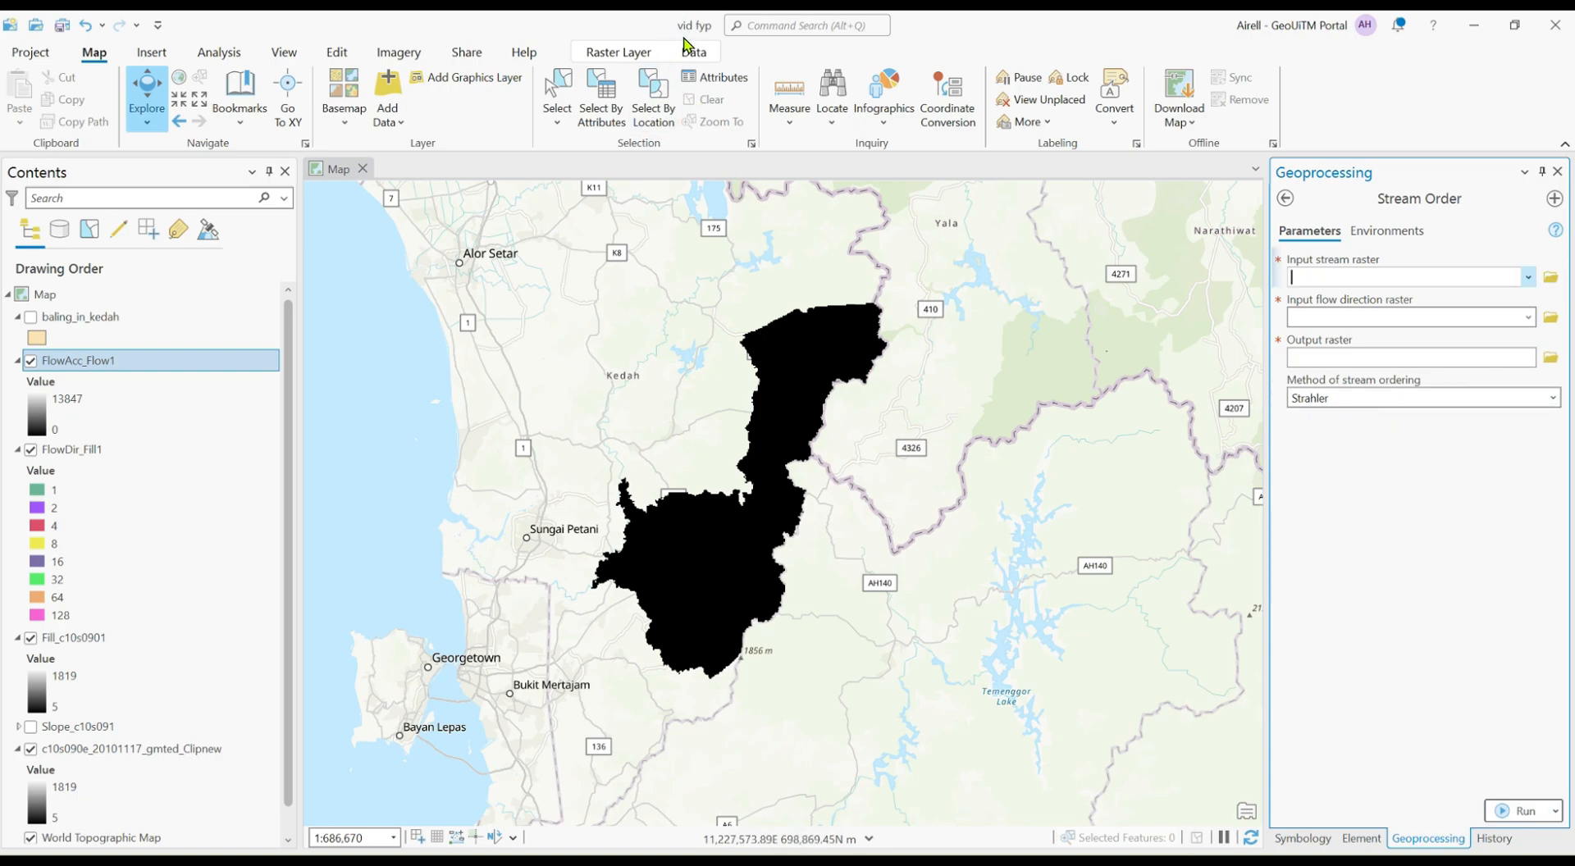
drag(166, 366, 1323, 282)
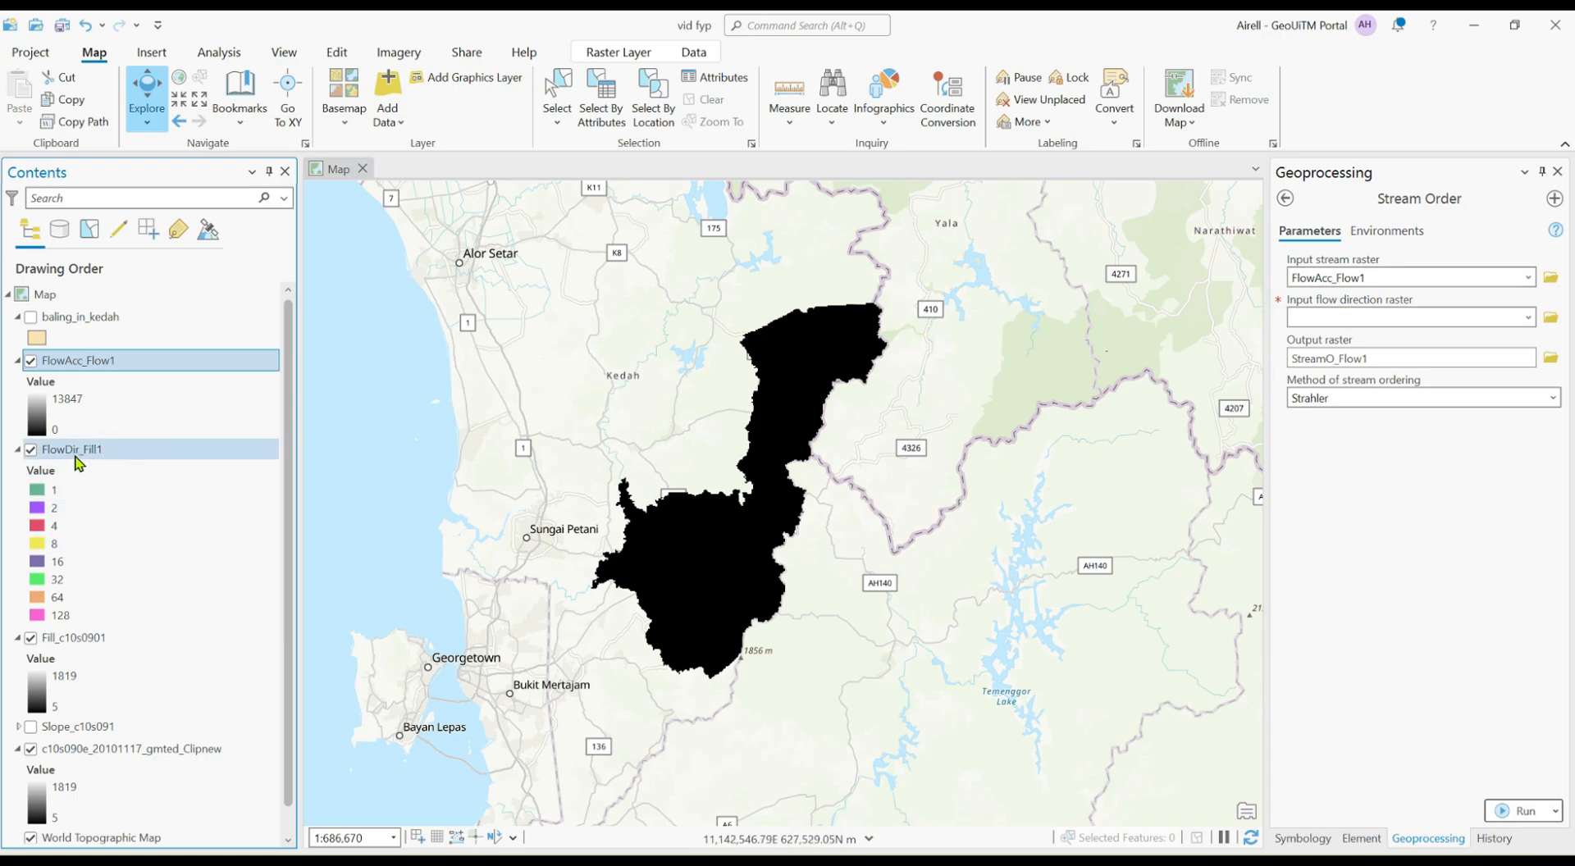
drag(78, 463, 1337, 318)
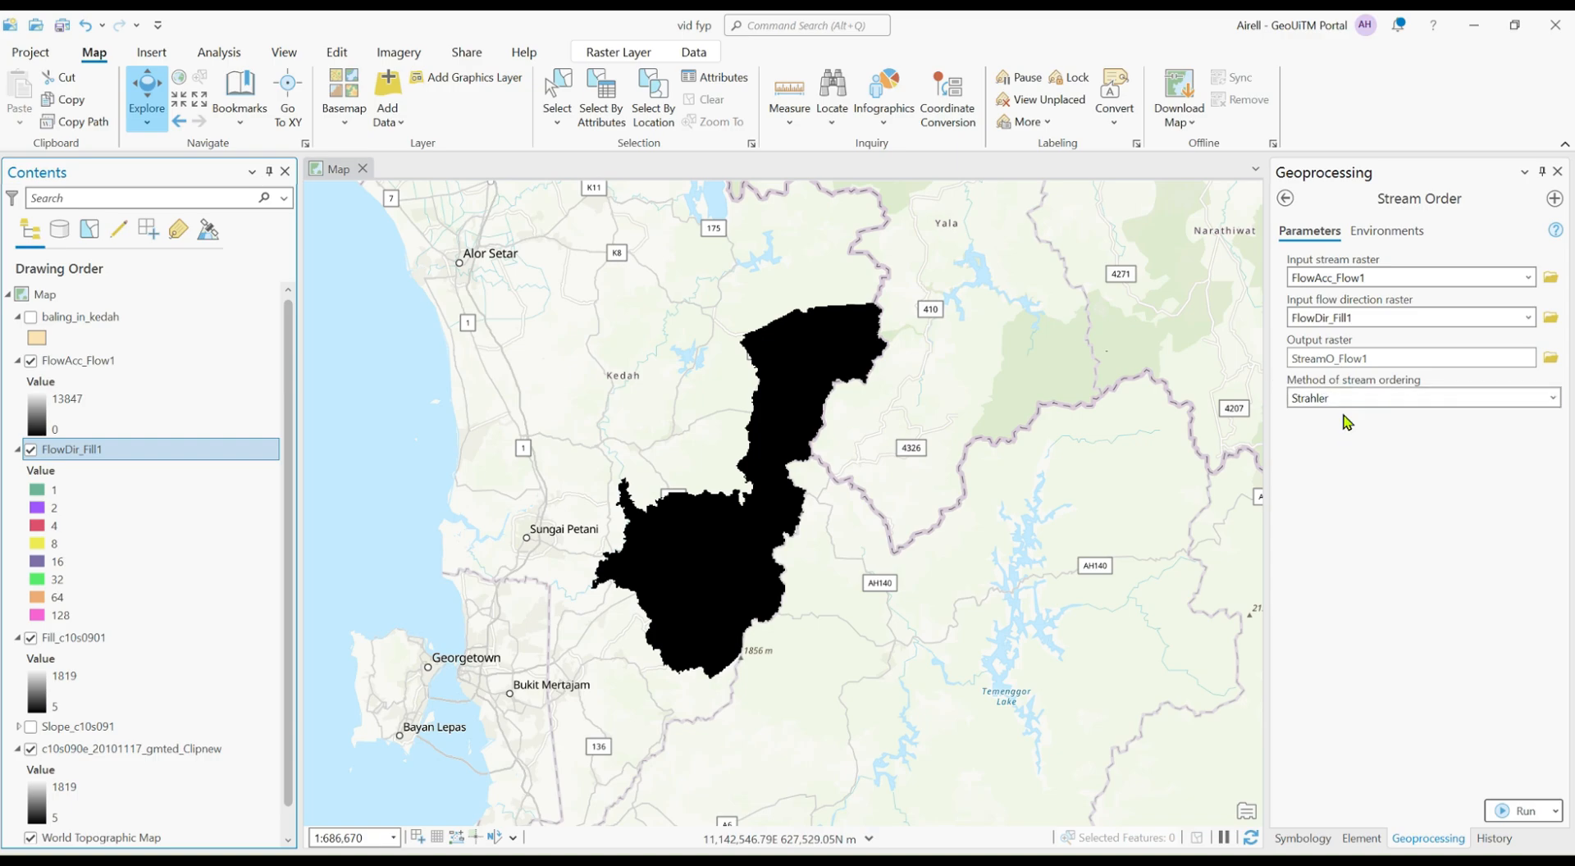
click(1493, 818)
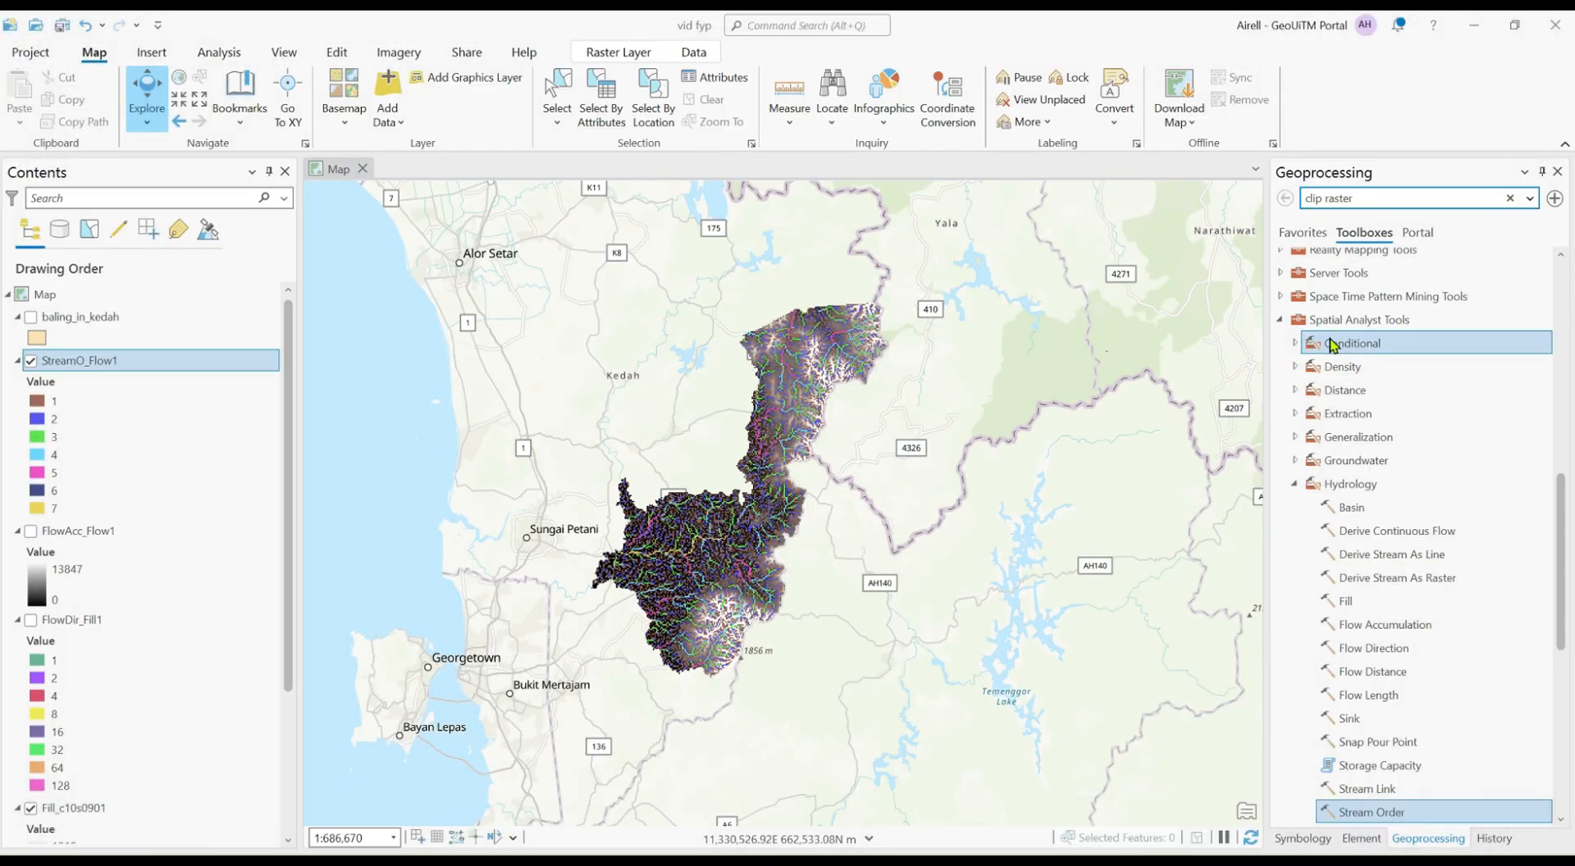
Set up the Con tool with StreamO_Flow1 as the conditional raster and Fill_c10s0901 as the true raster
double_click(1334, 348)
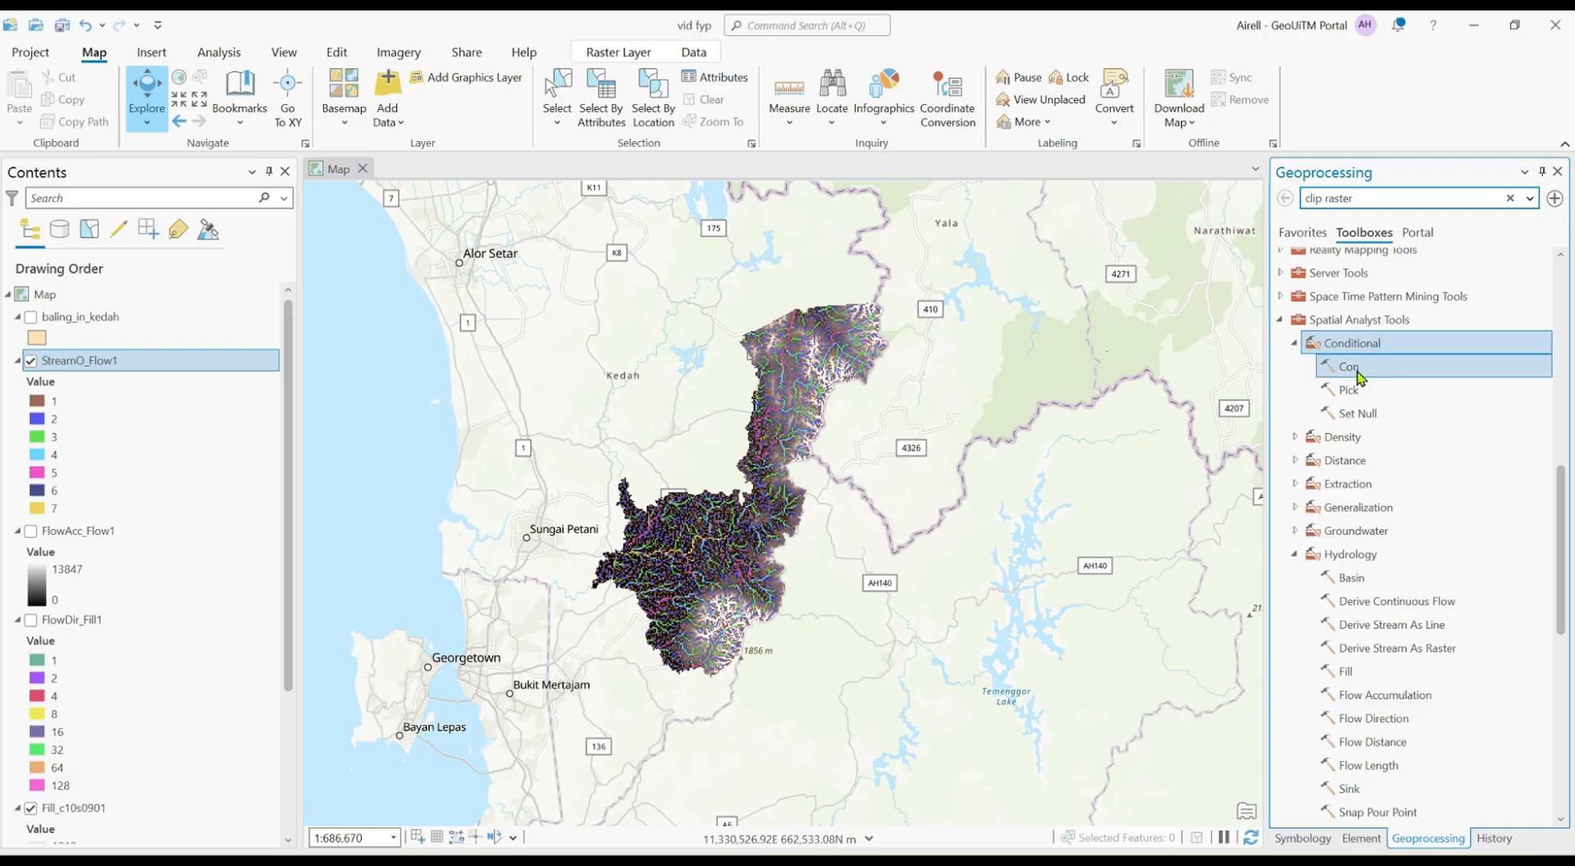
click(1359, 378)
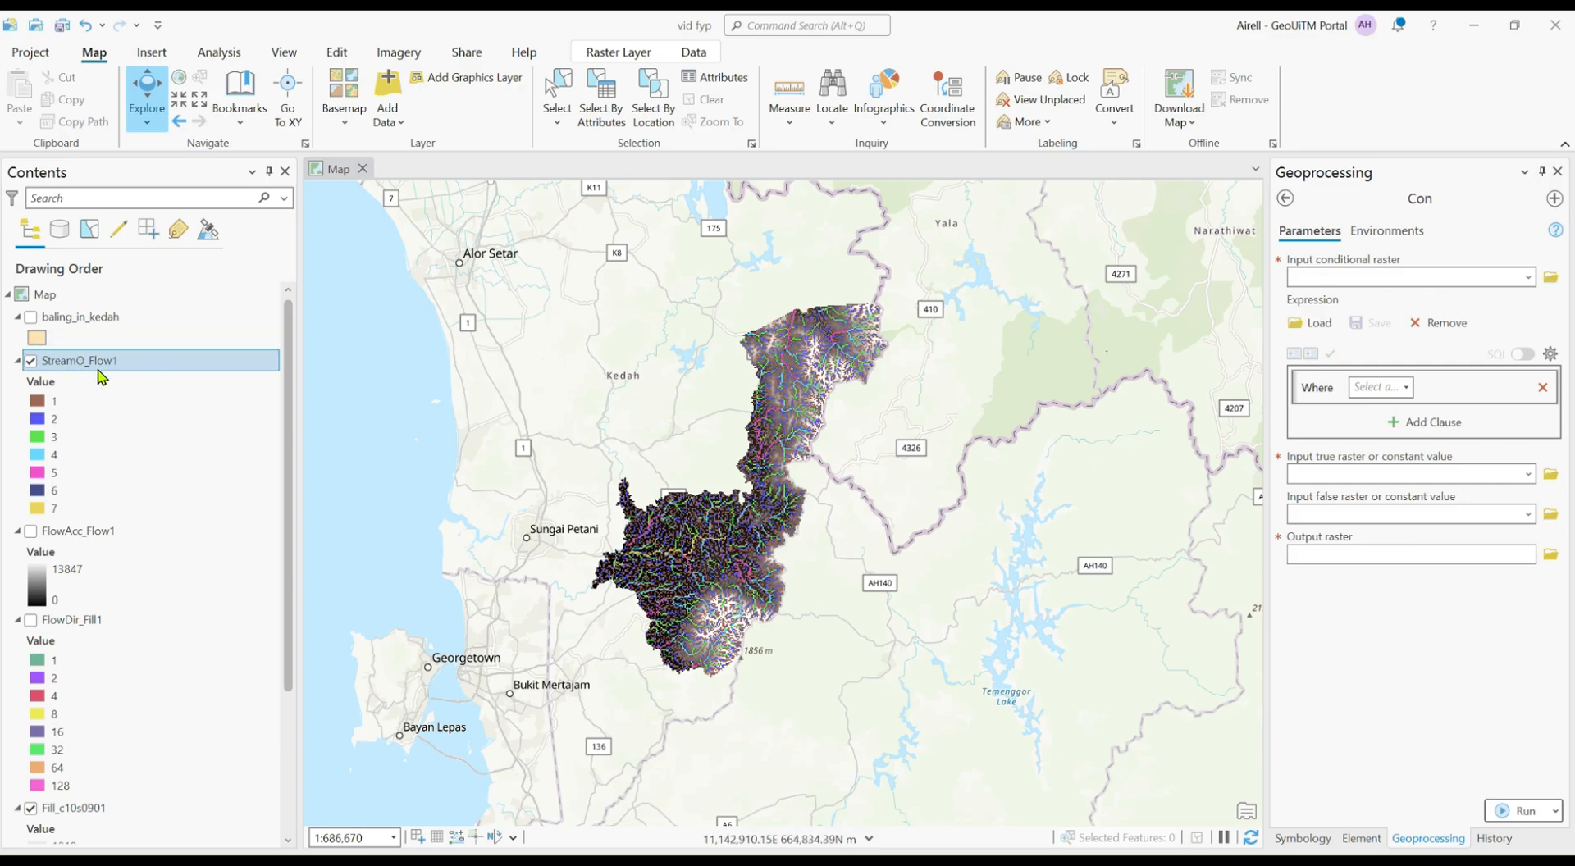
drag(115, 368, 1325, 277)
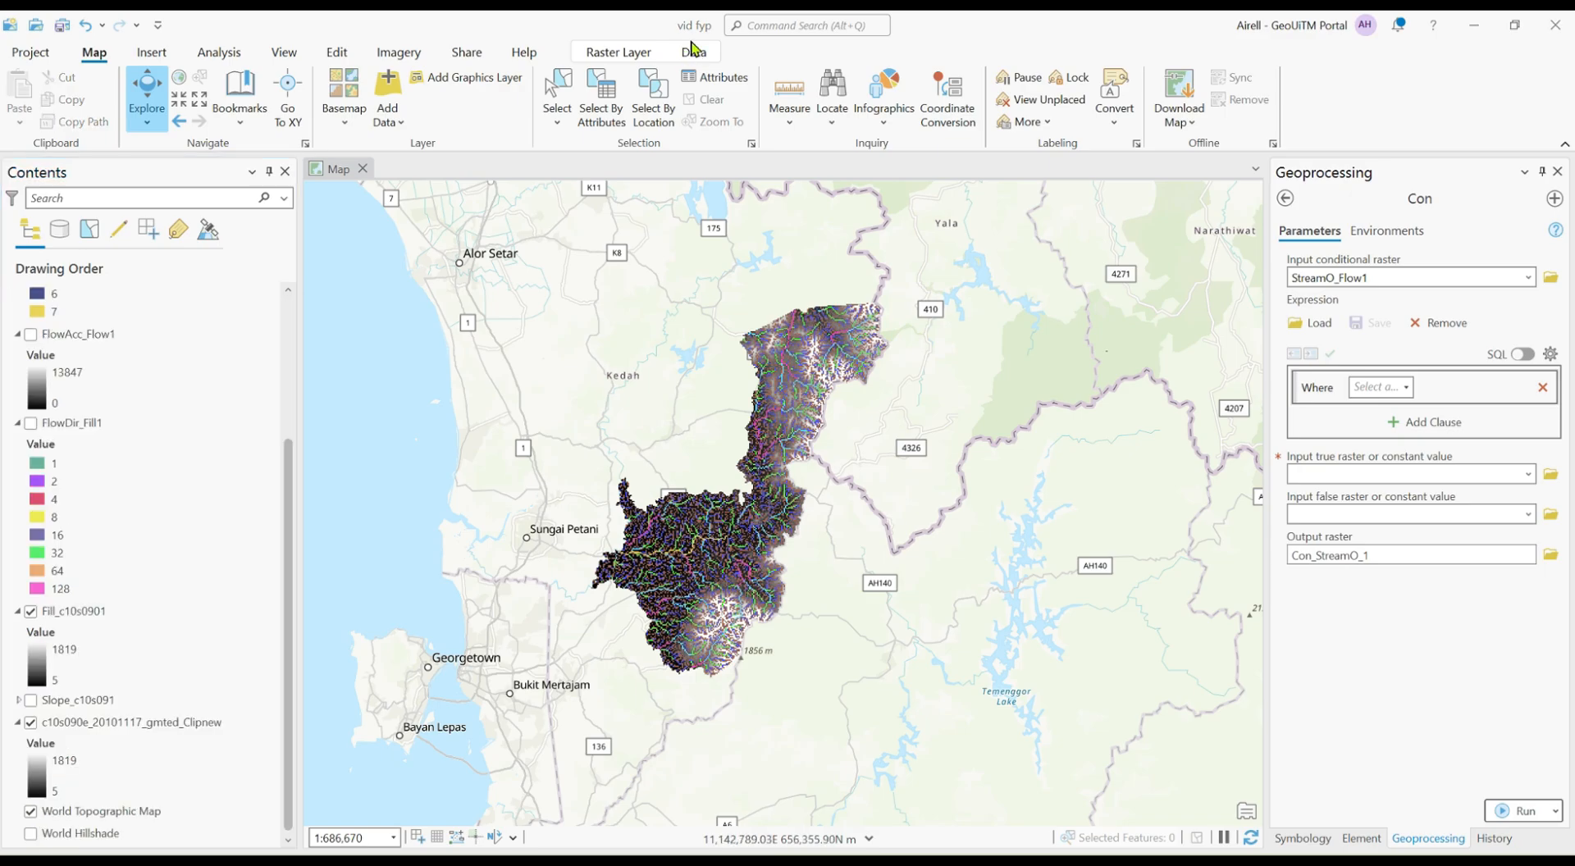
click(103, 619)
drag(102, 615, 1321, 472)
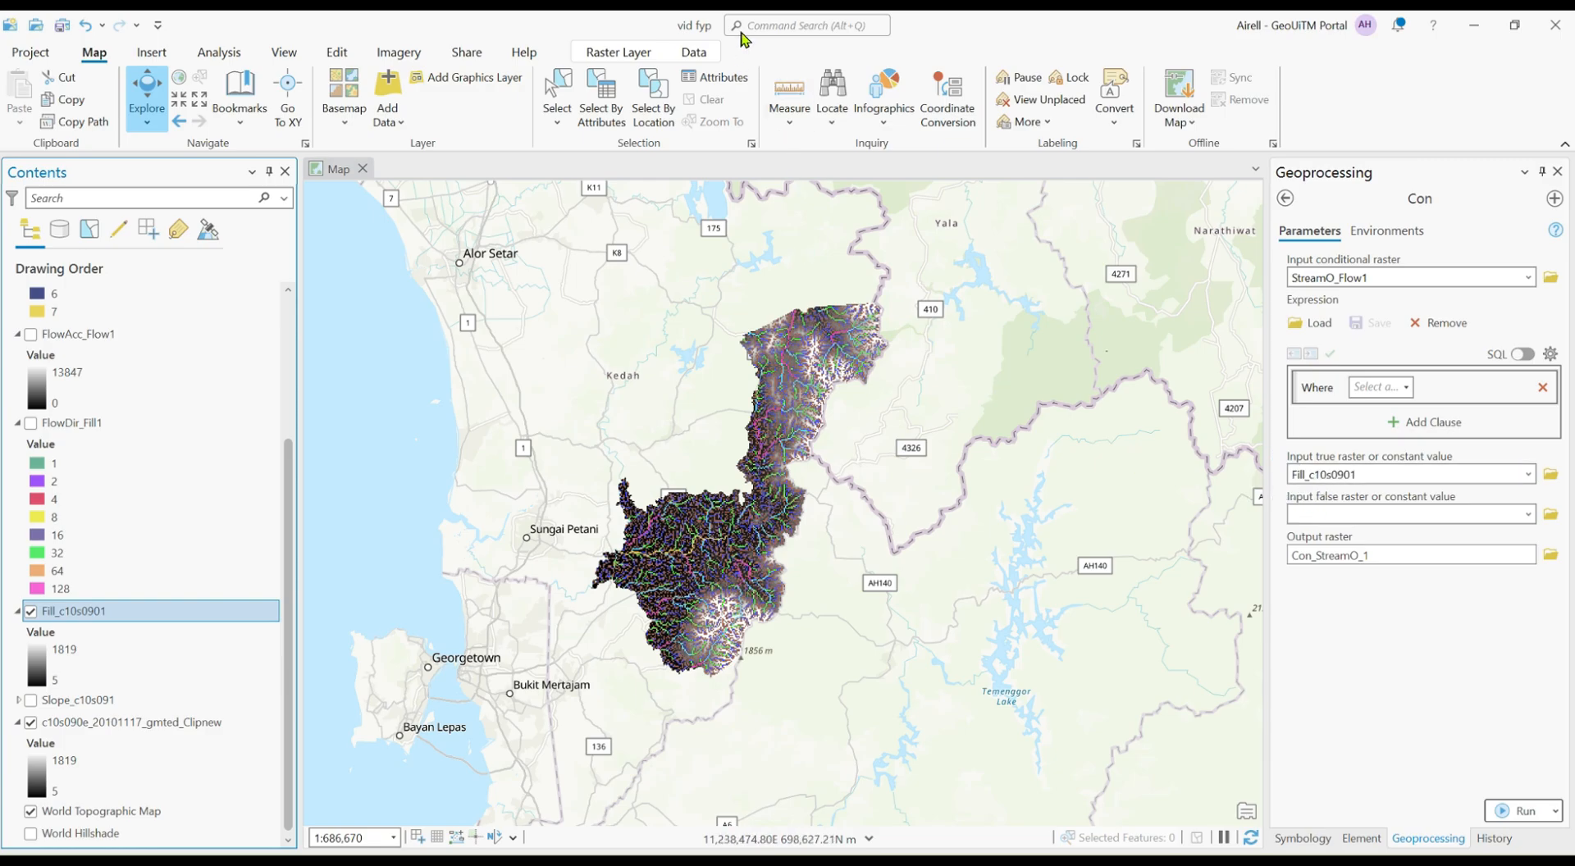
Define the first Con expression clause as Value is equal to 7
click(1405, 389)
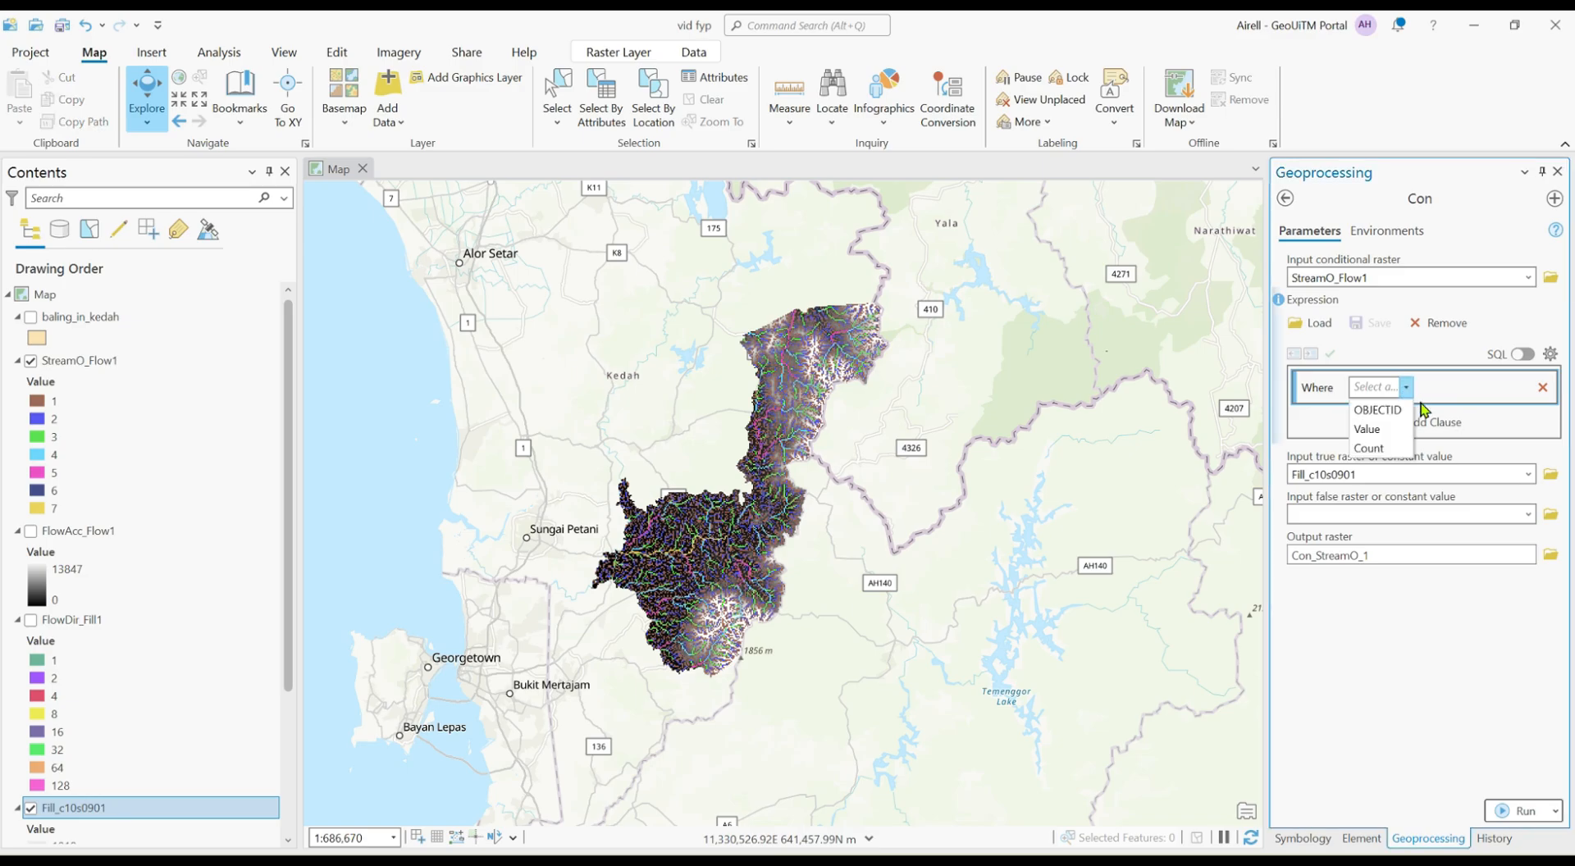
click(1371, 433)
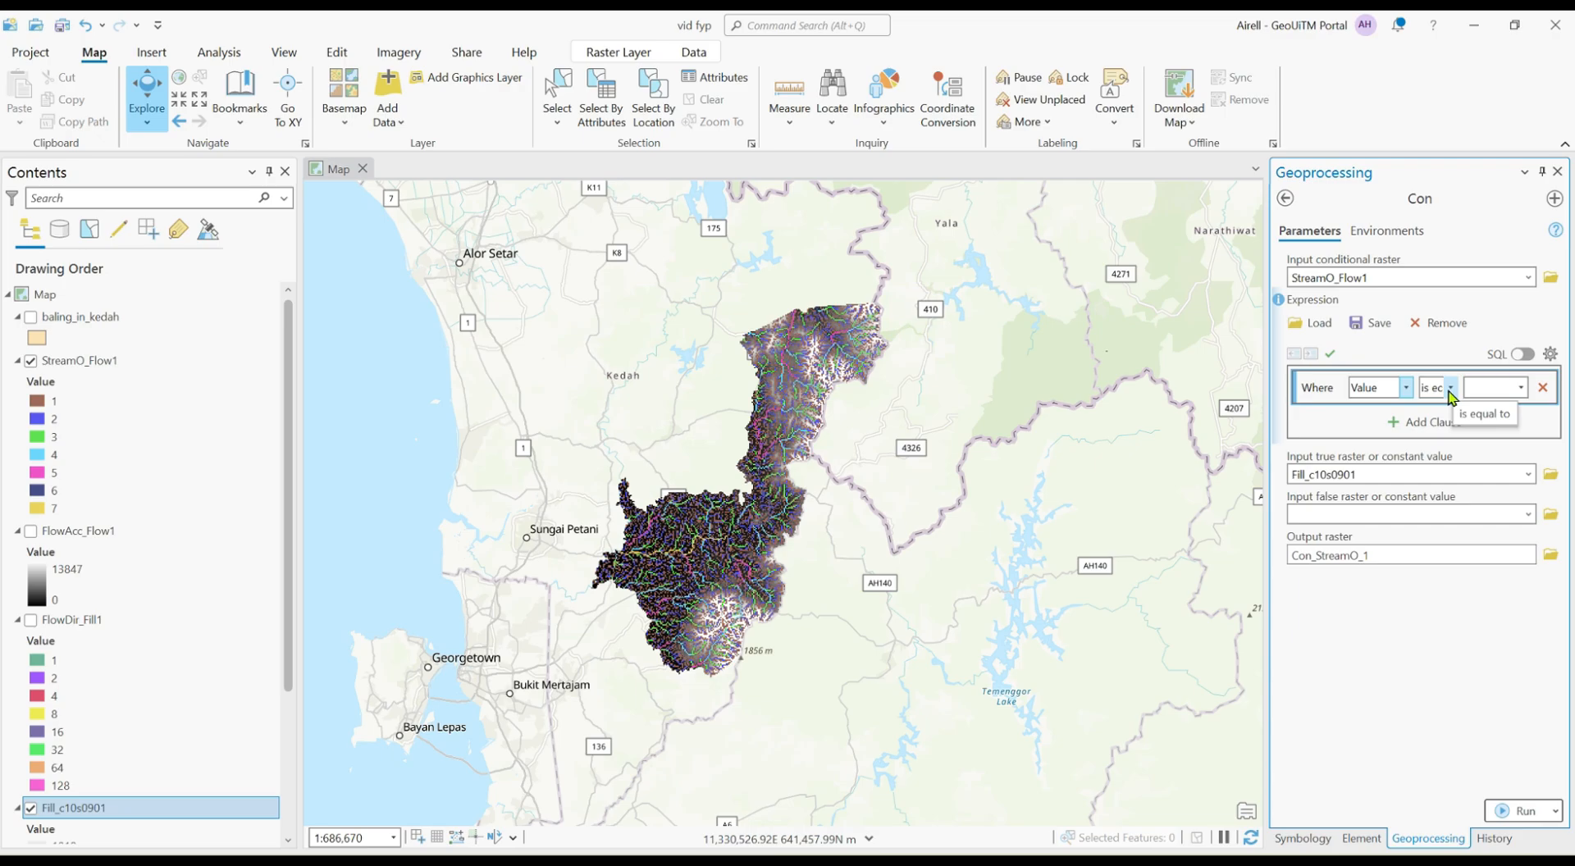
click(1451, 390)
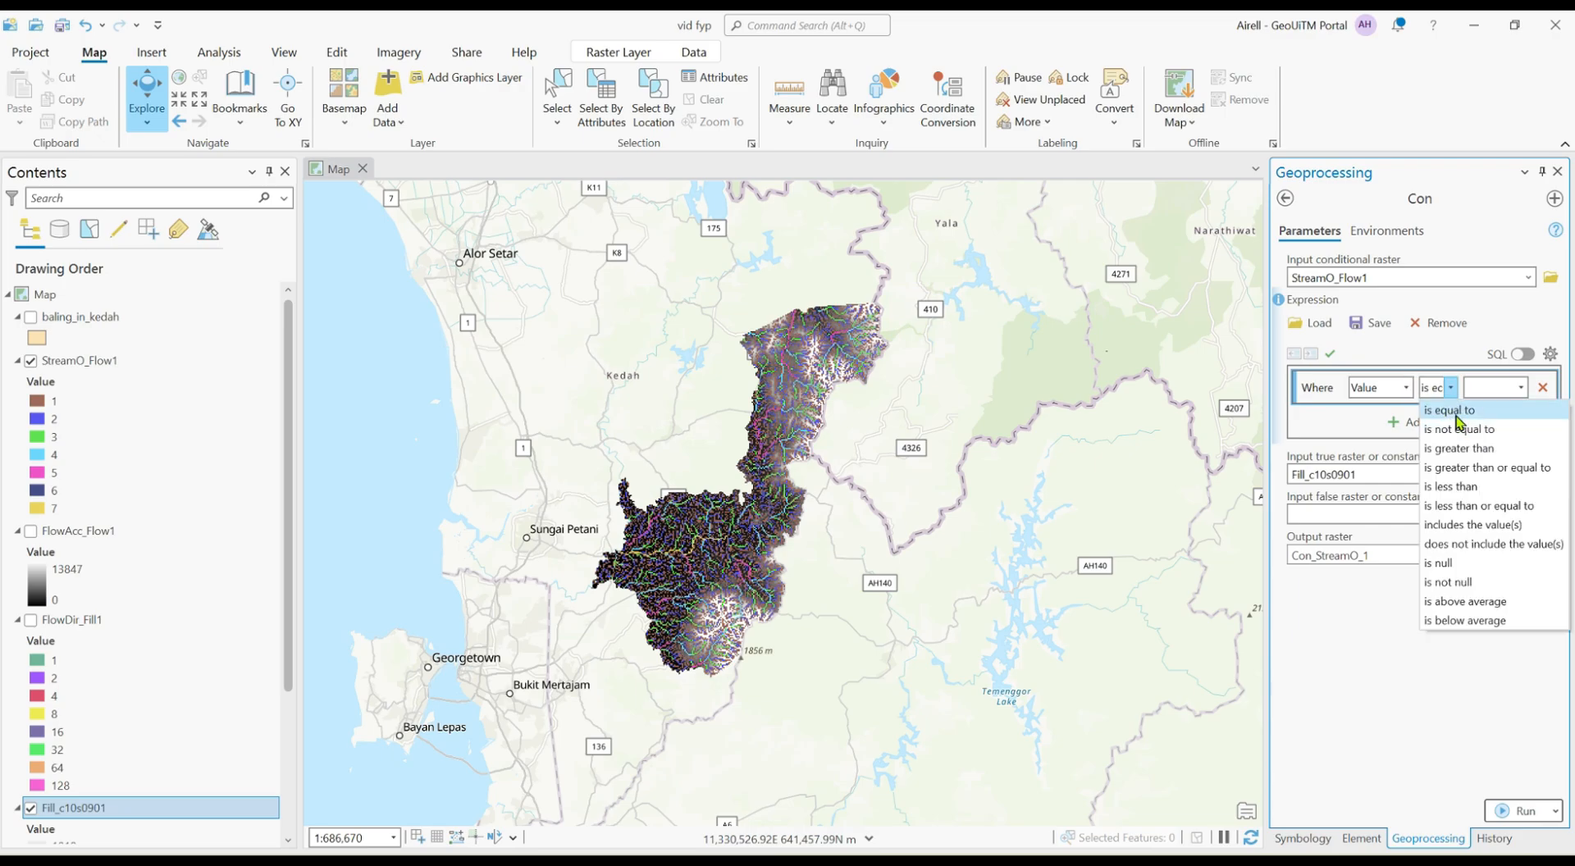
click(1458, 412)
click(1520, 388)
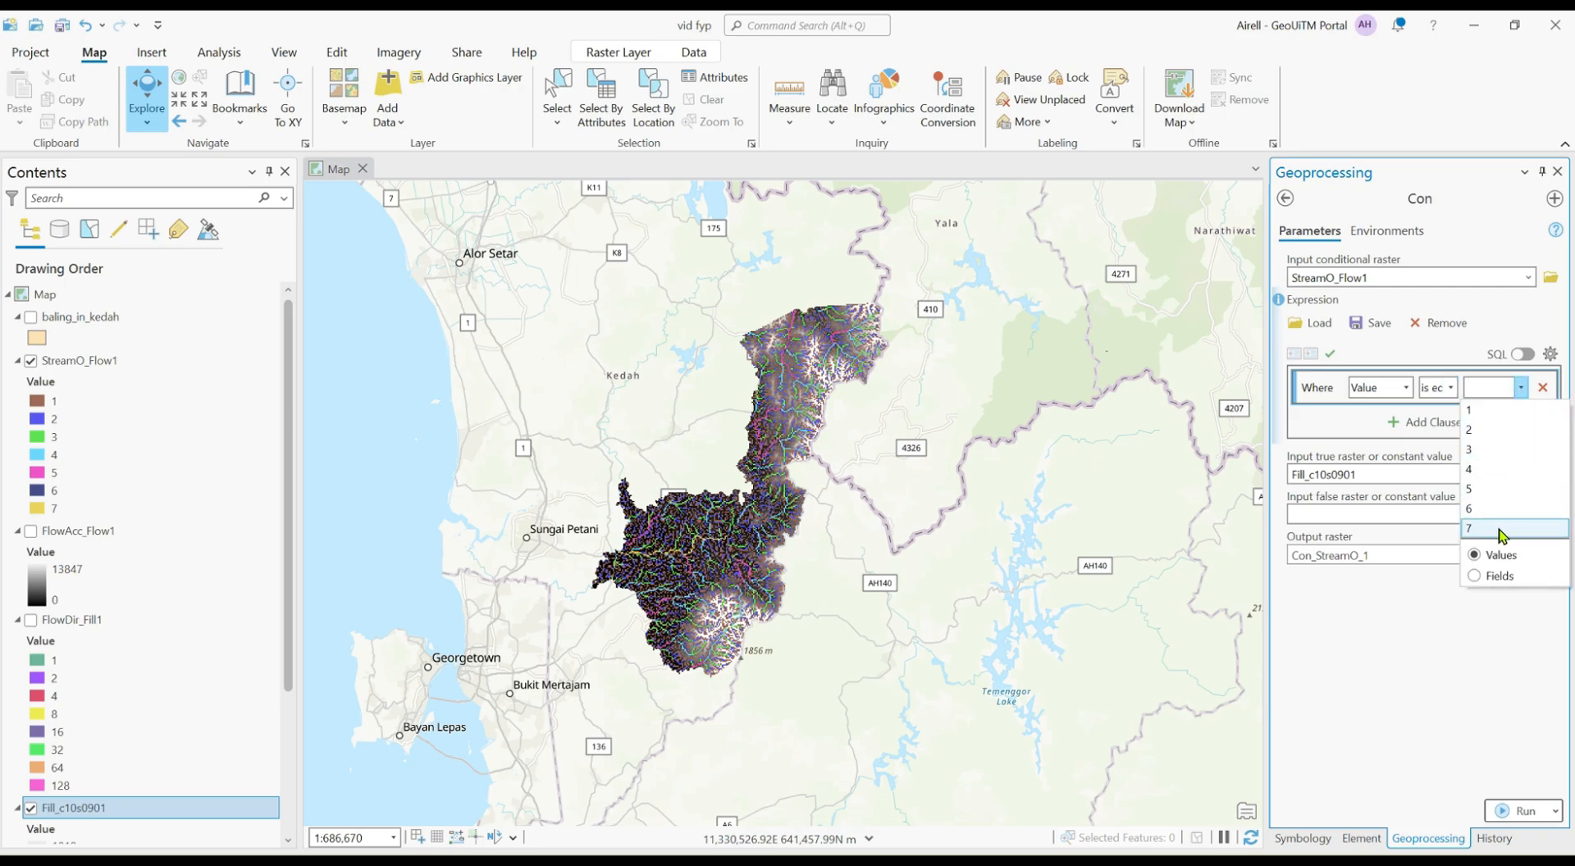
Add Or clauses to the Con expression for Value equal to 6, 5 and 4, and run the tool
click(1410, 428)
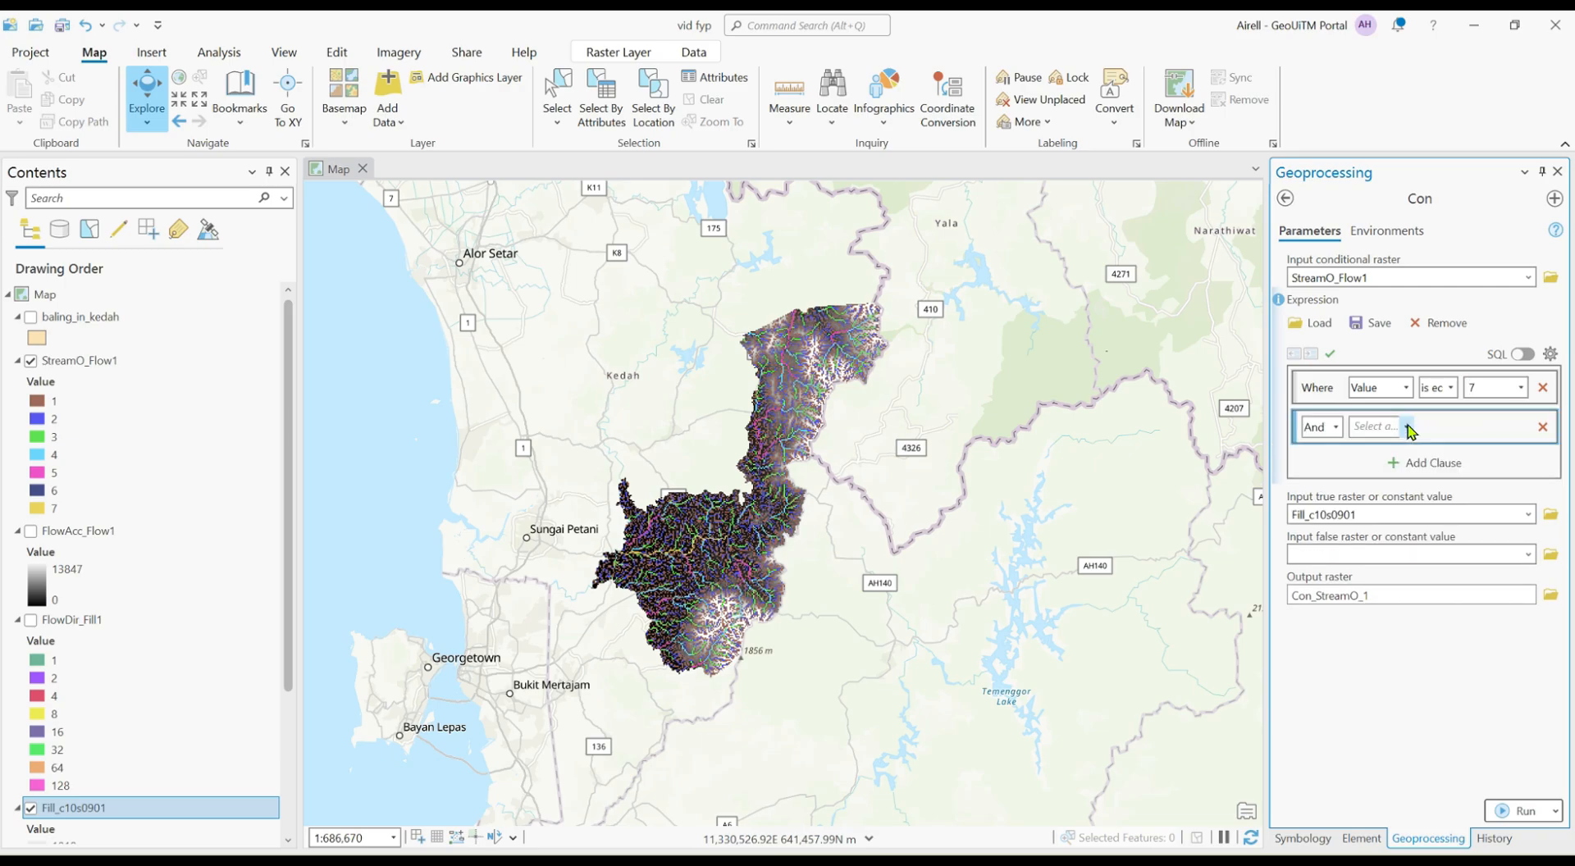
click(1337, 428)
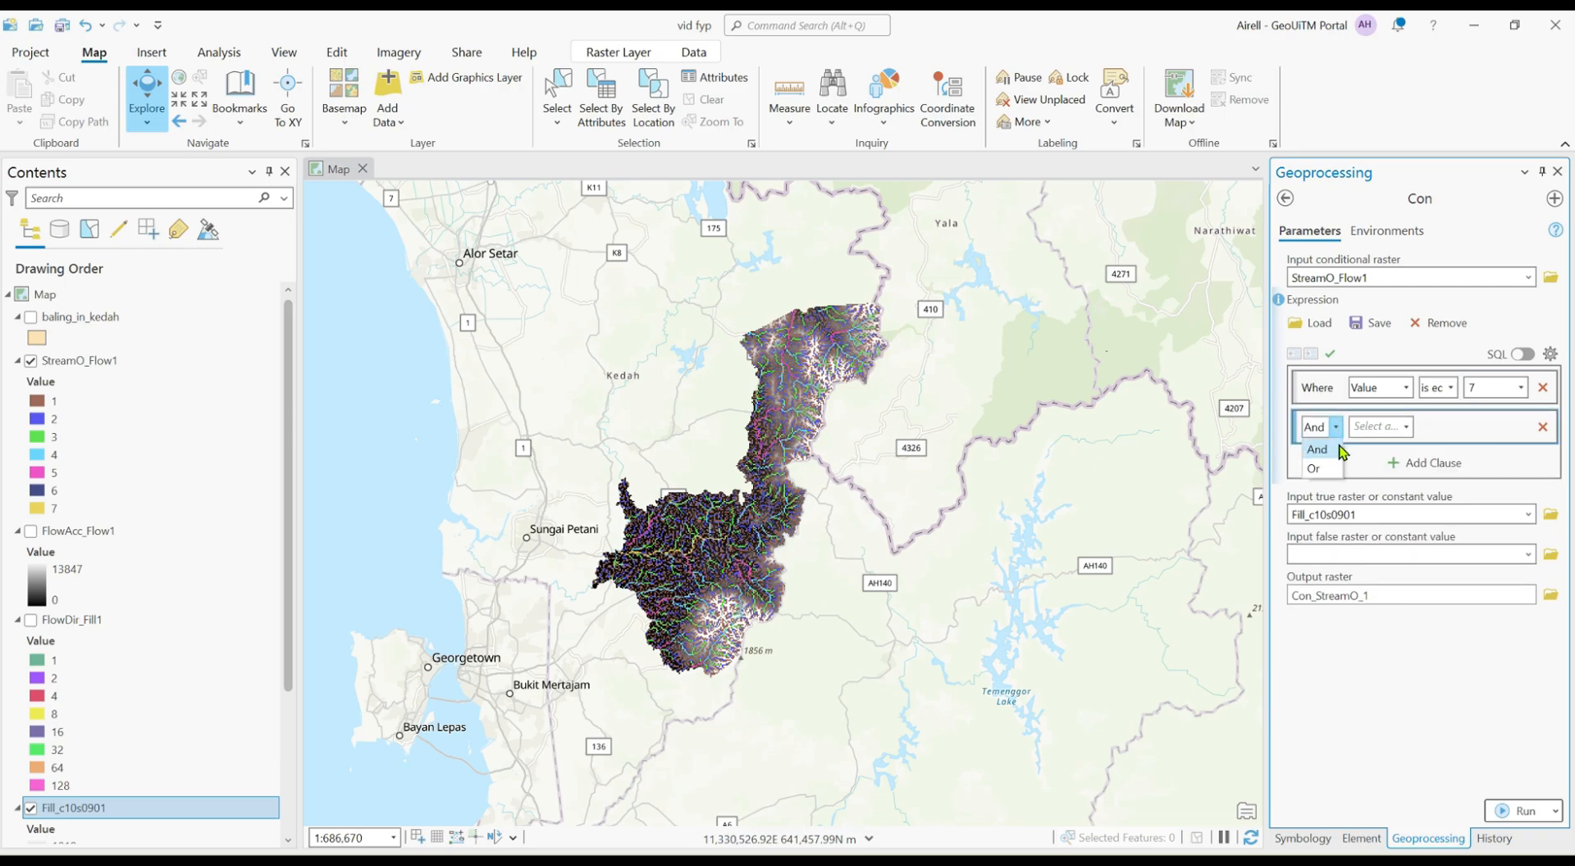
click(1338, 464)
click(1406, 427)
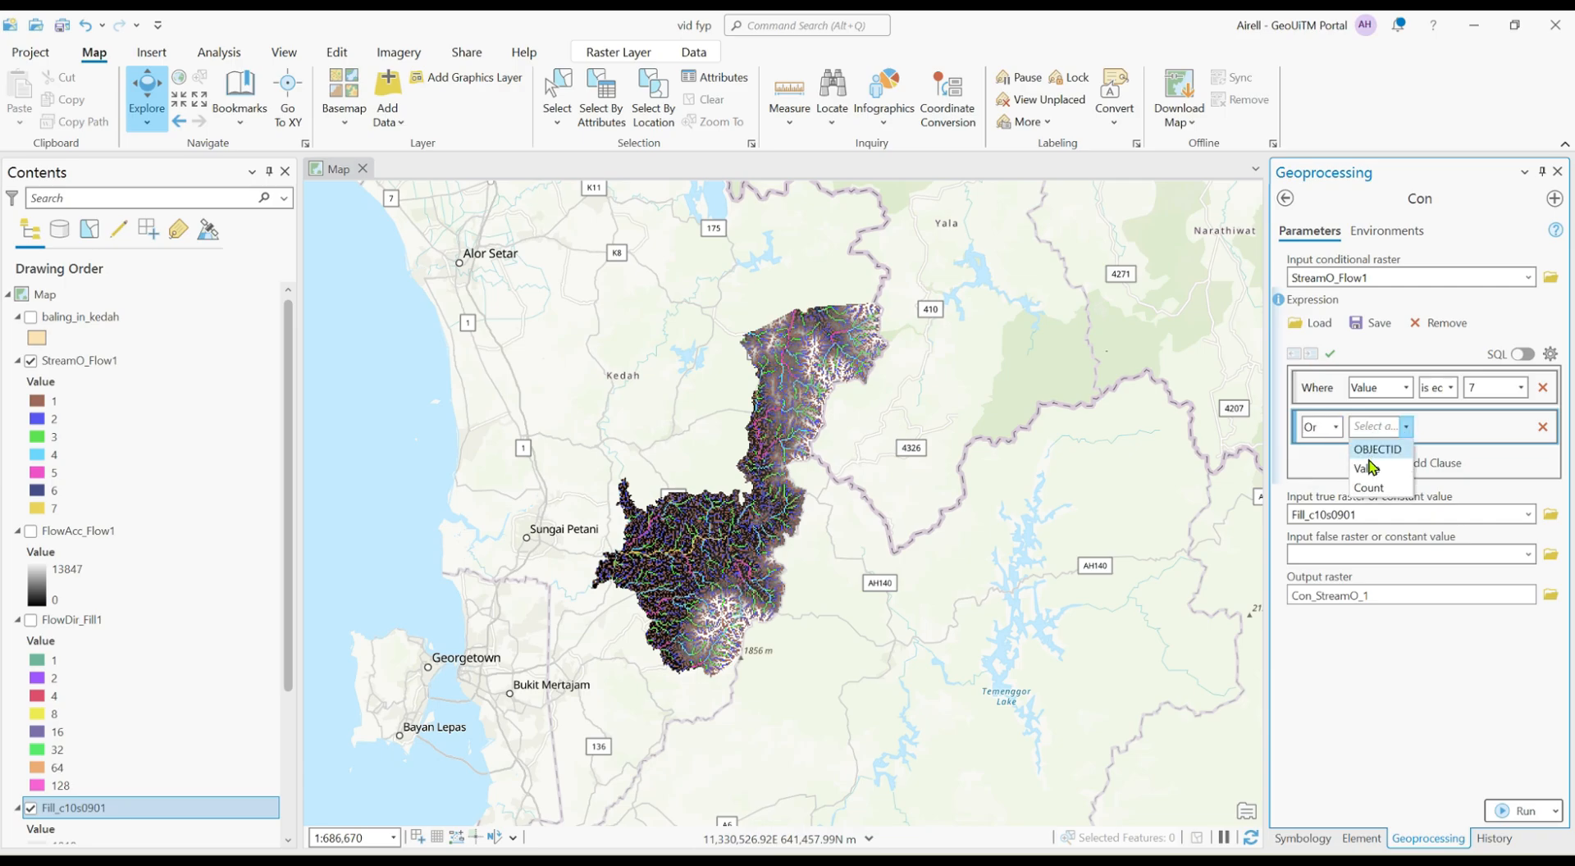
click(1368, 468)
click(1440, 428)
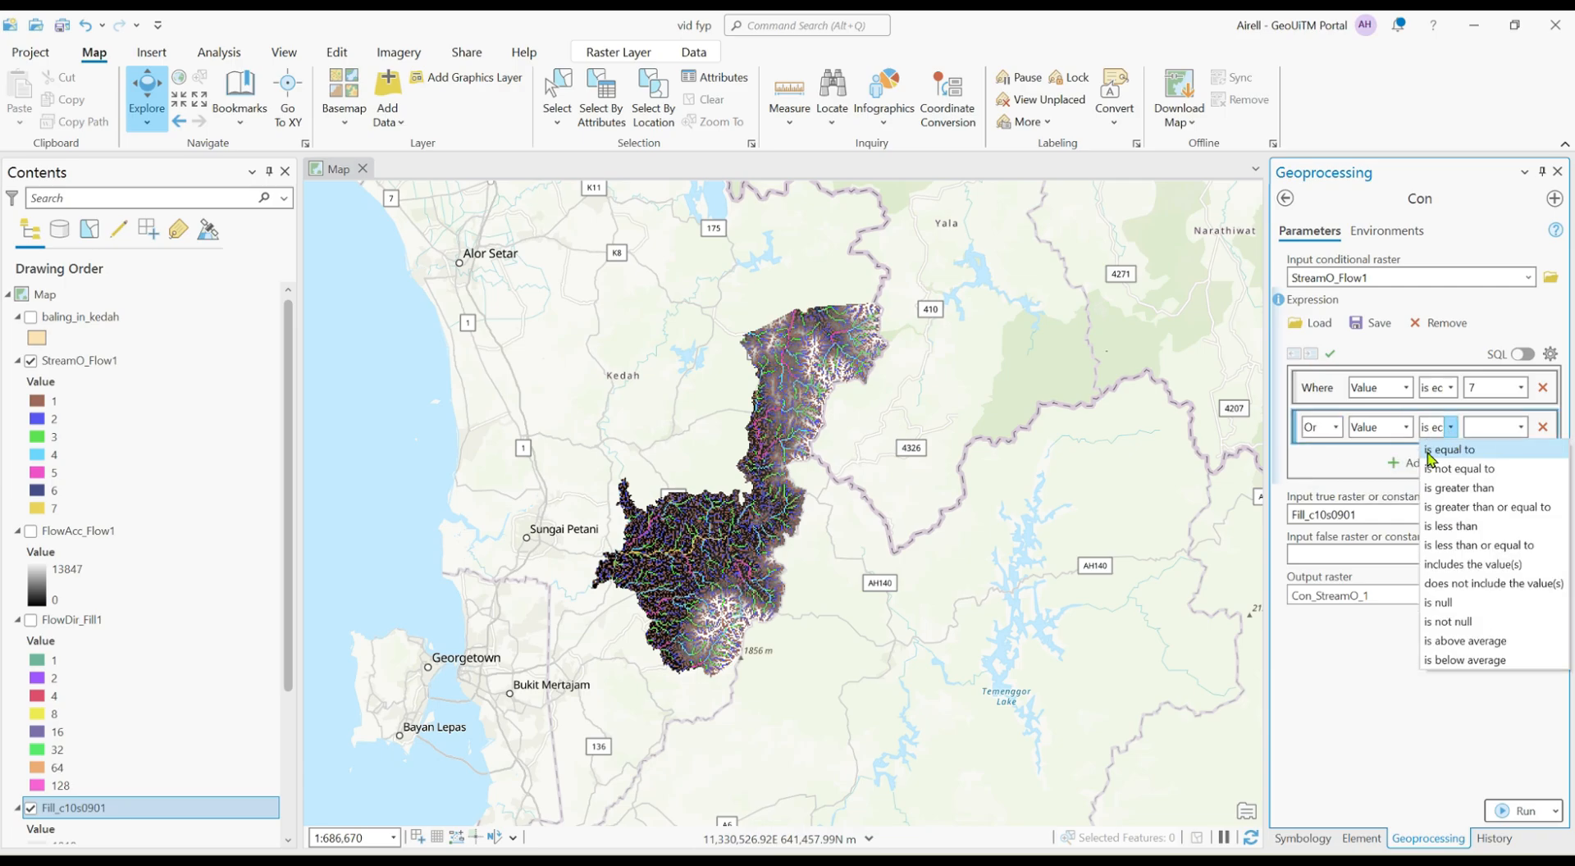
click(1448, 451)
click(1521, 426)
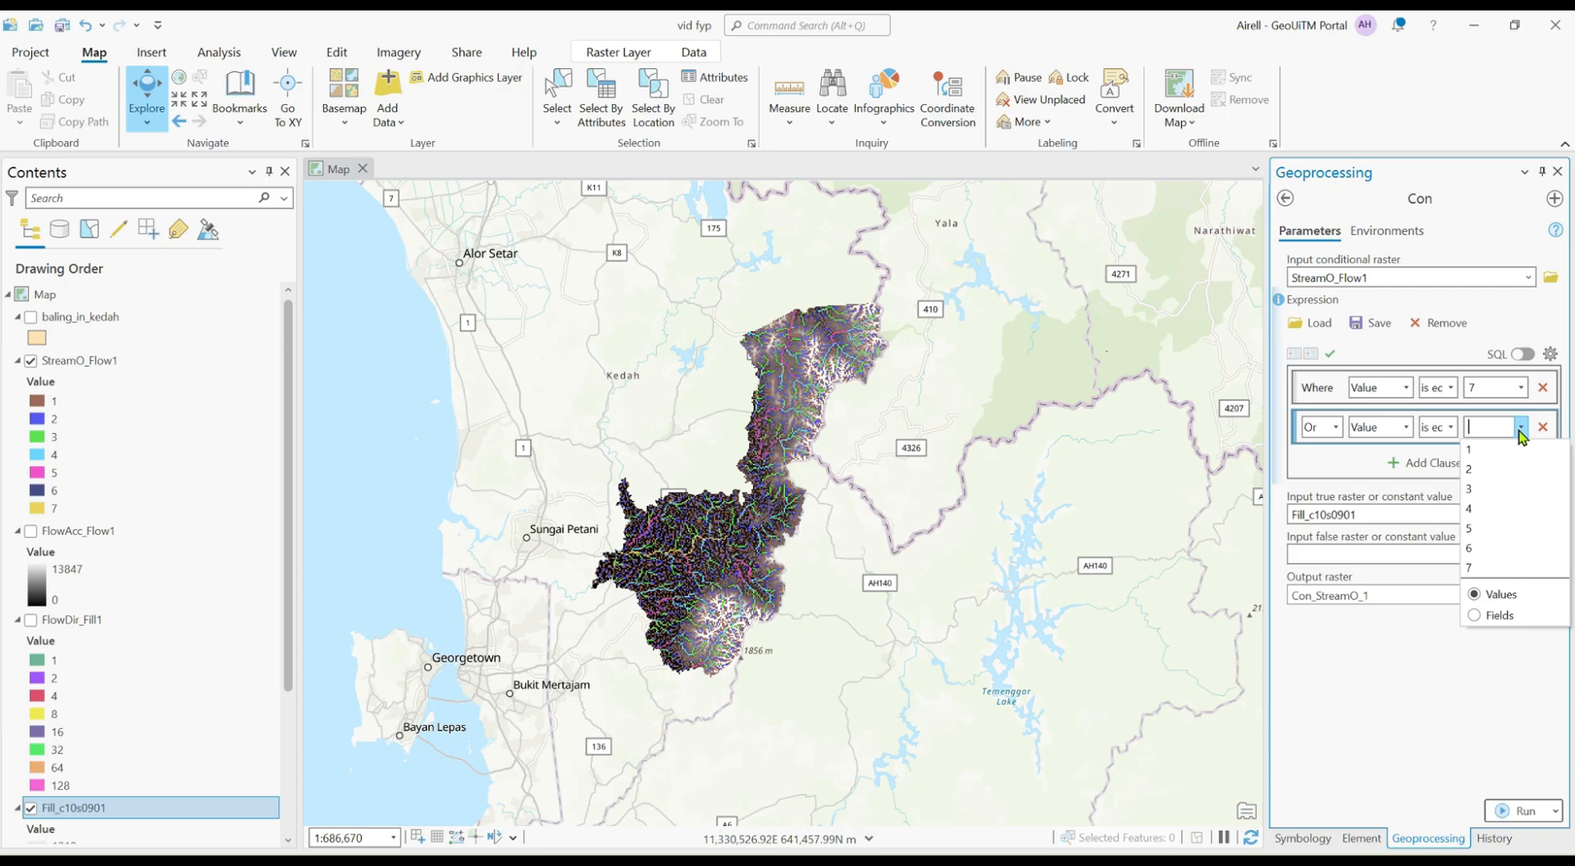
click(1479, 549)
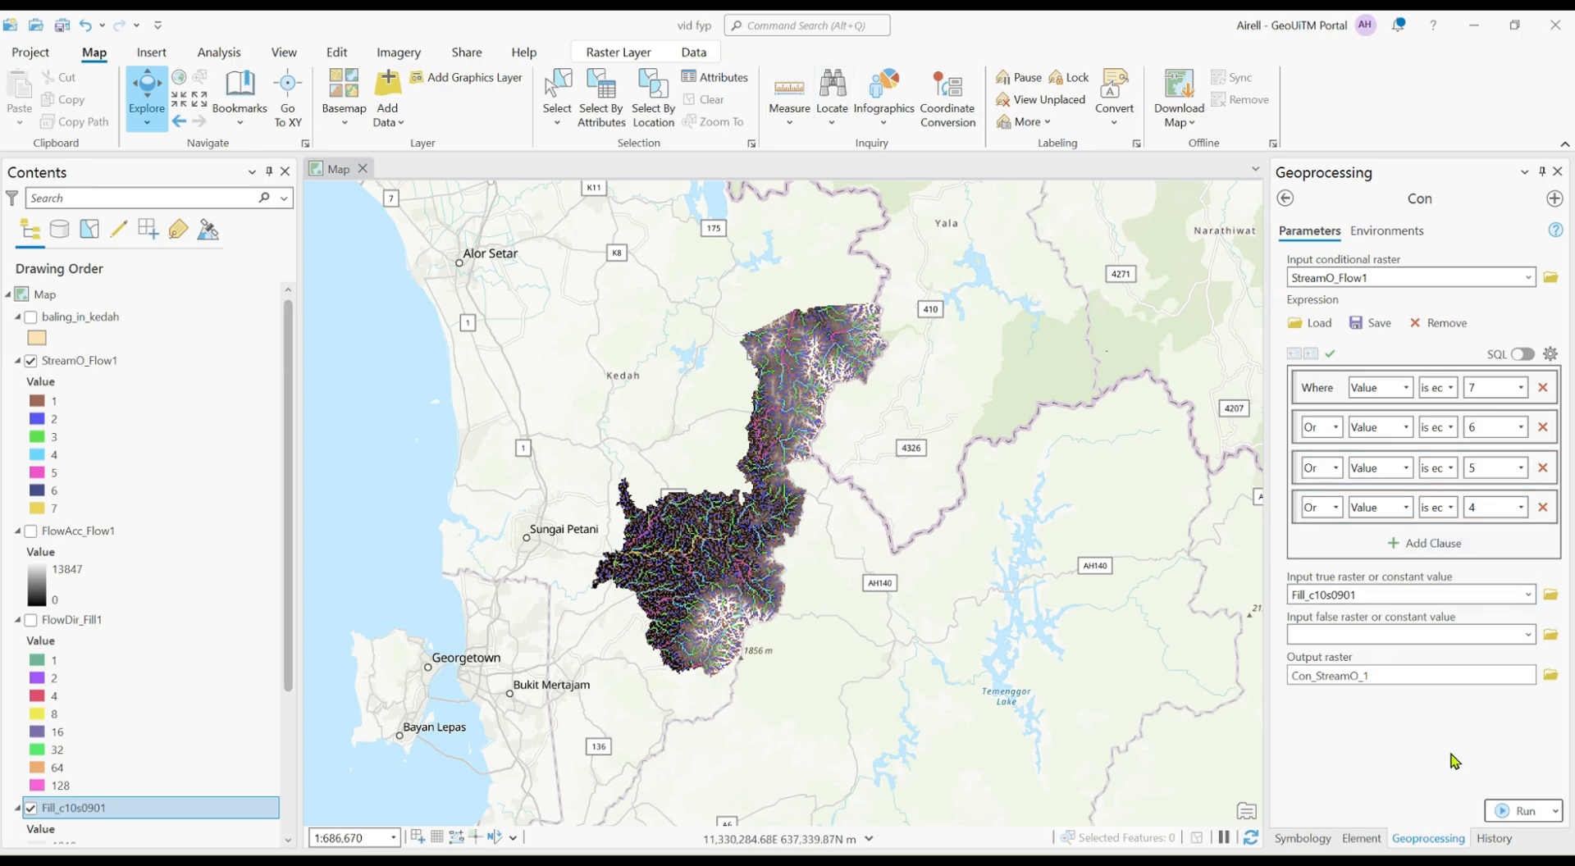
click(1506, 812)
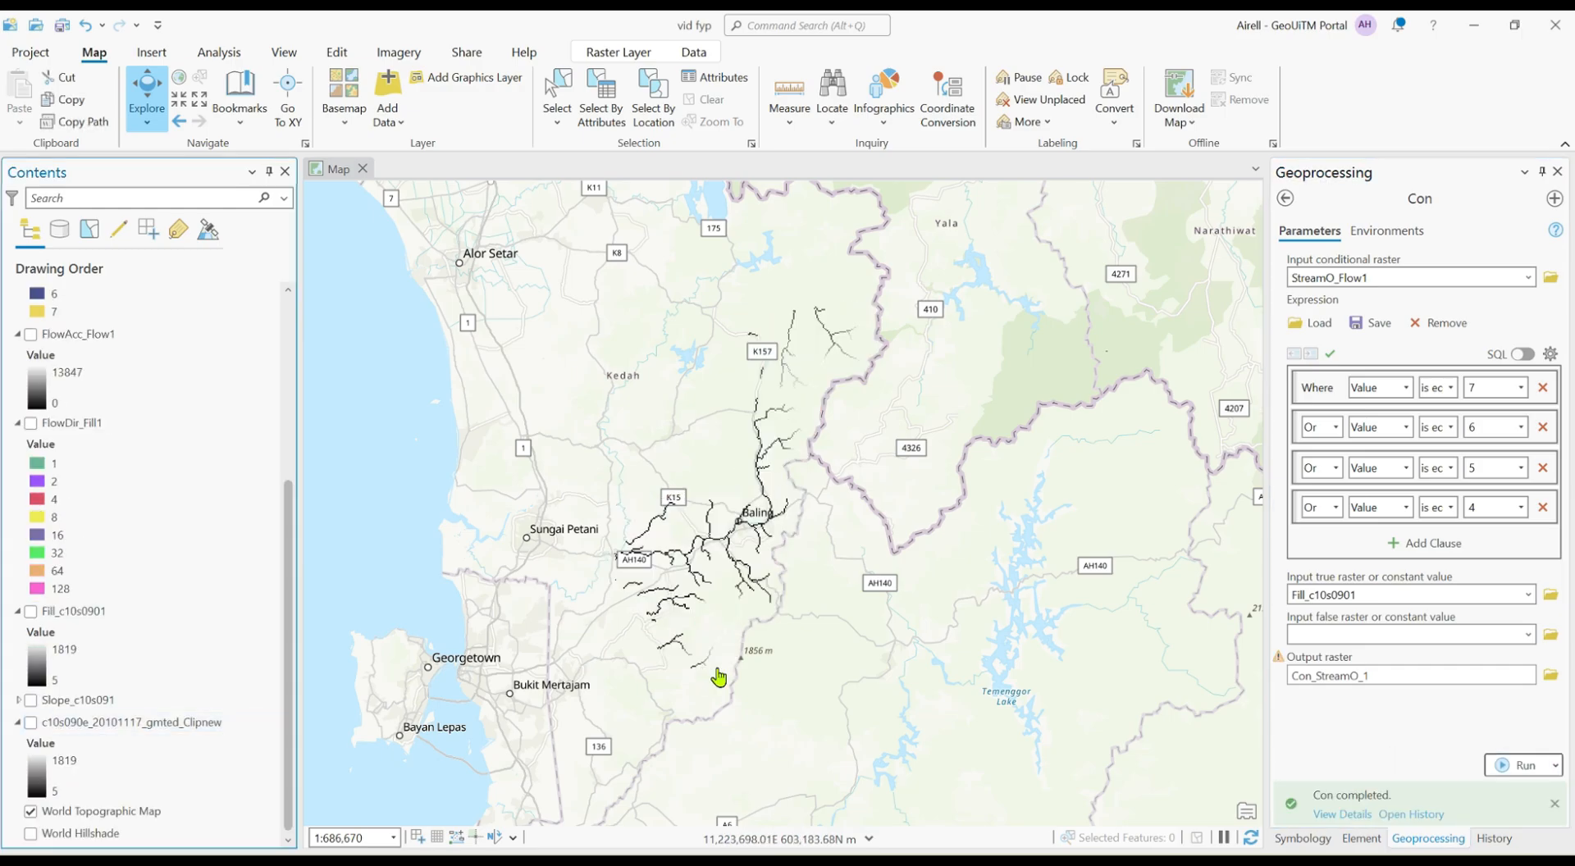
Run Stream to Feature with Con_StreamO_1 as the stream raster, Fill_c10s0901 as the flow direction raster and Simplify polylines enabled
scroll(696, 583, up, 2)
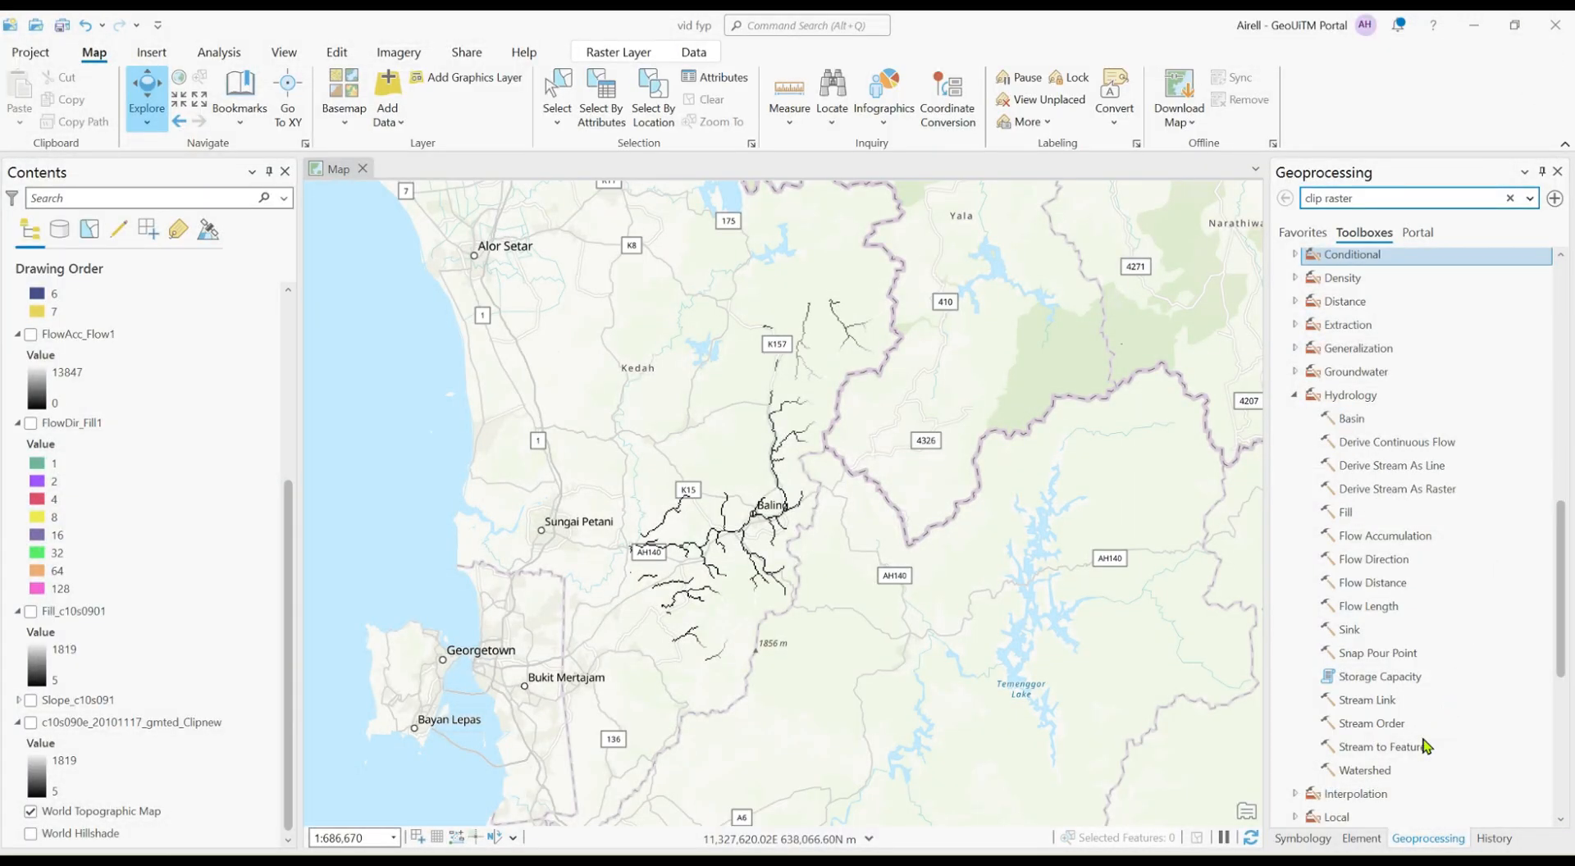
click(1366, 751)
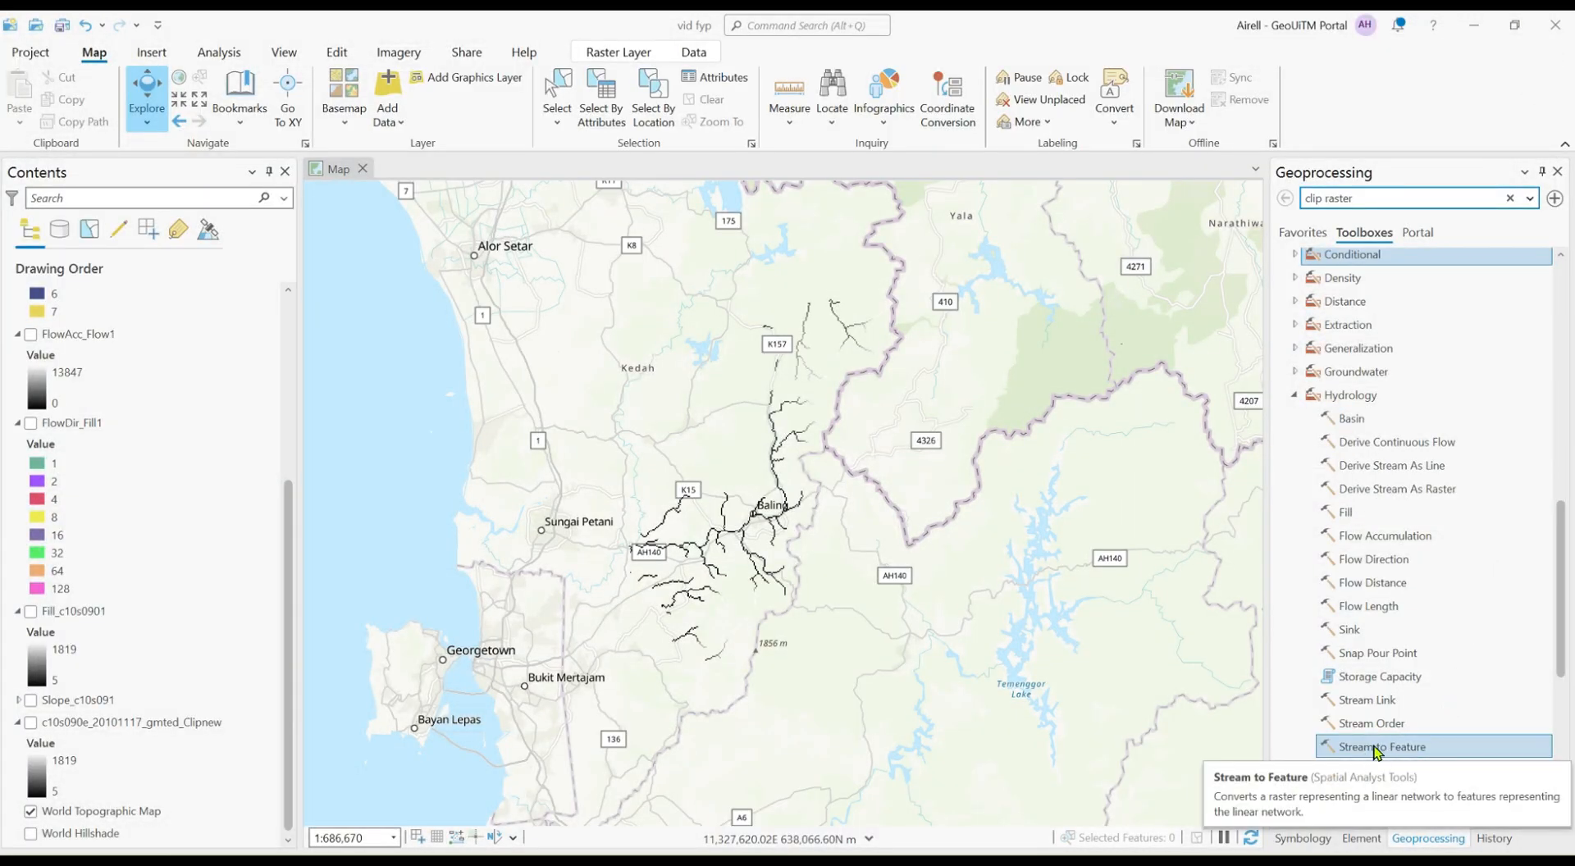
double_click(1376, 748)
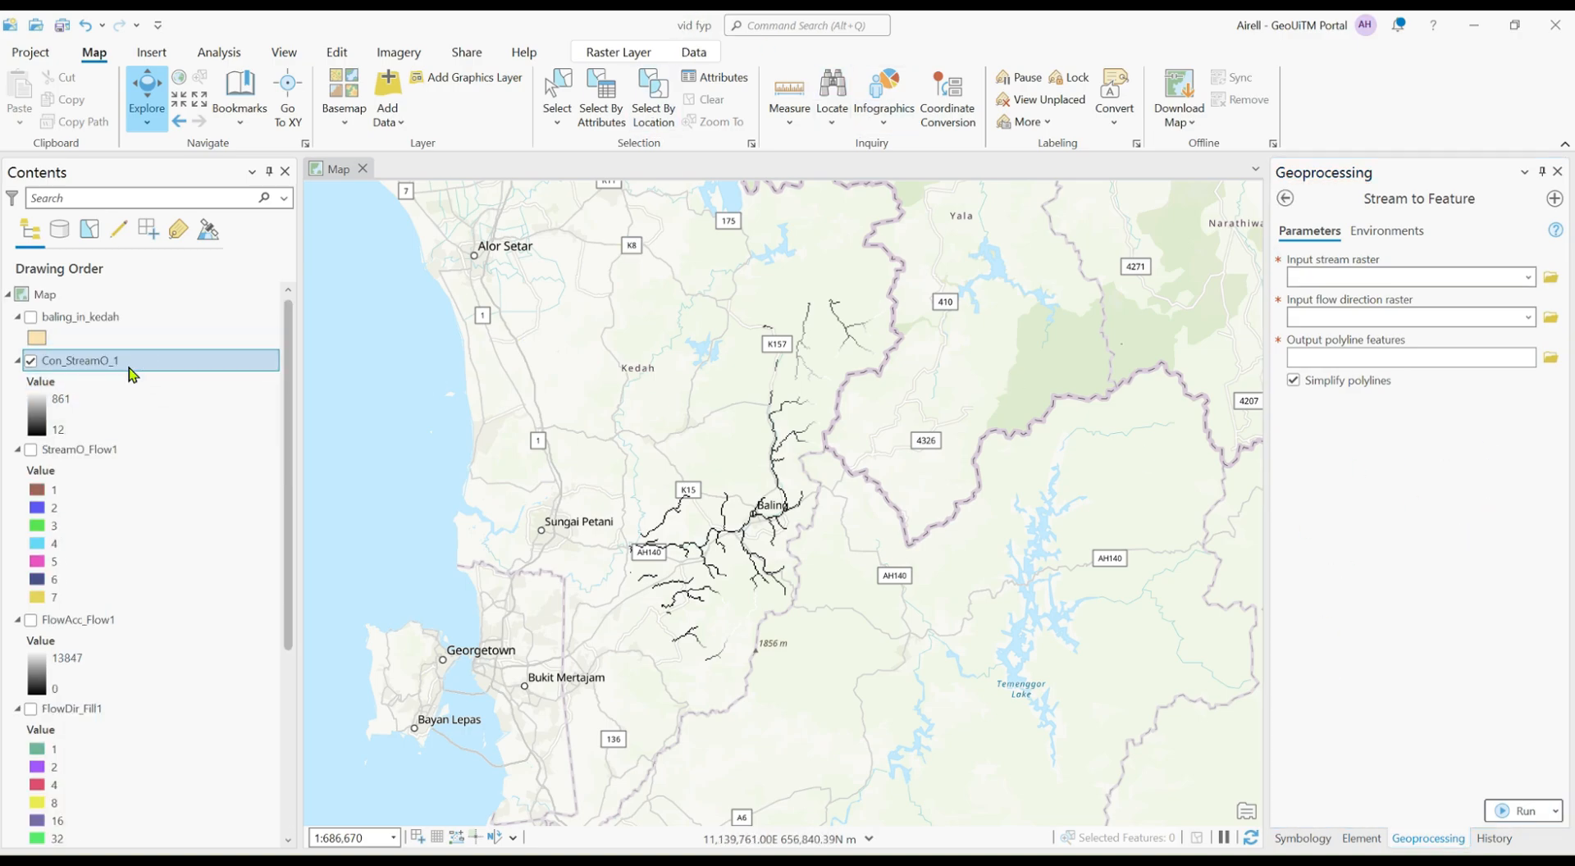
drag(128, 373, 172, 363)
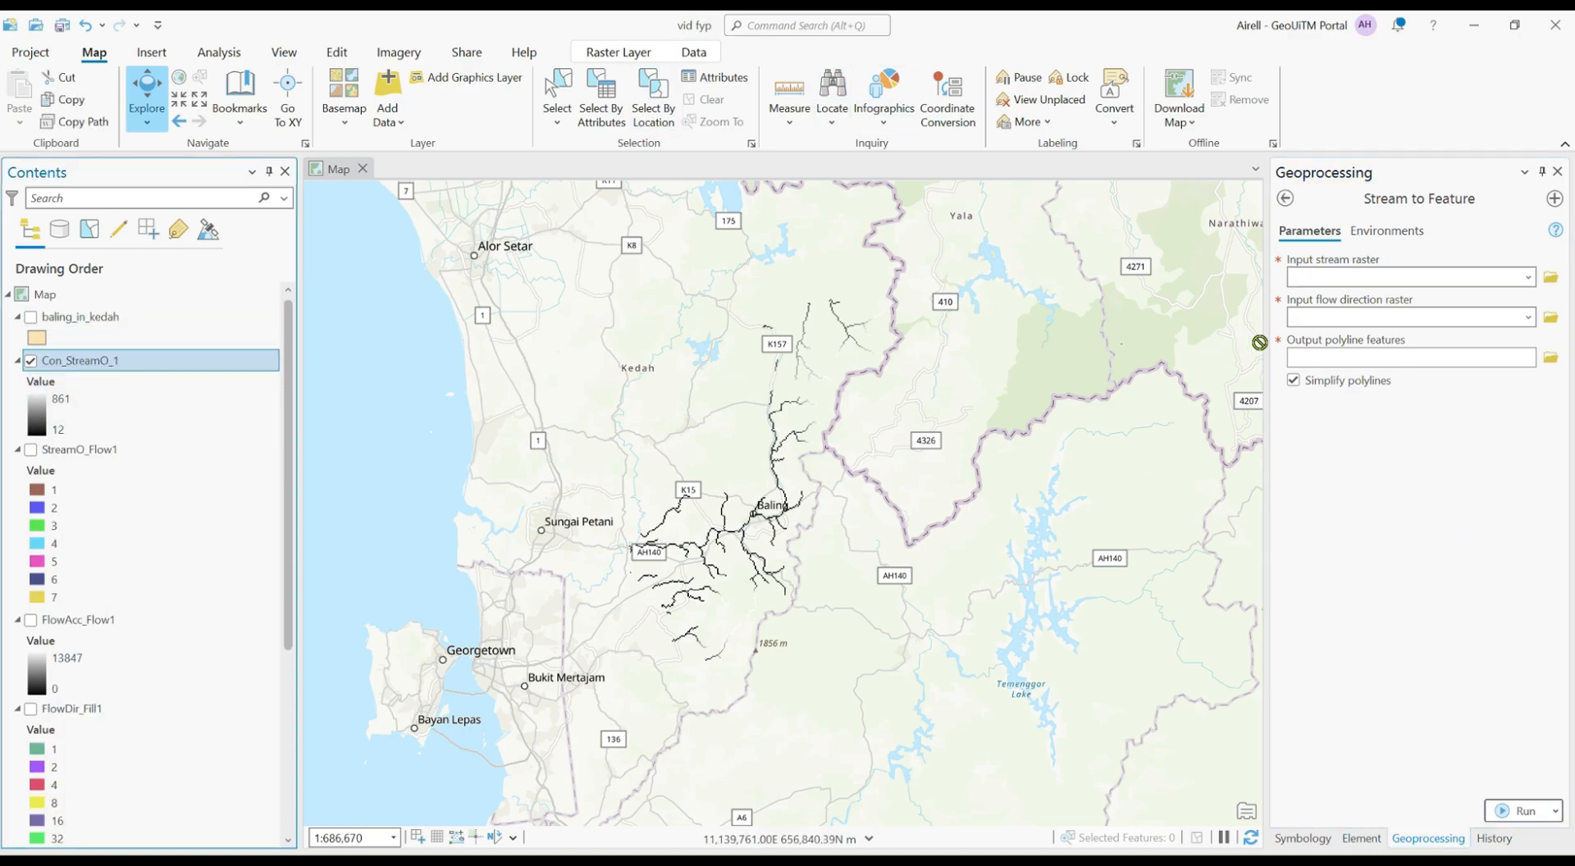
drag(1347, 274, 1346, 277)
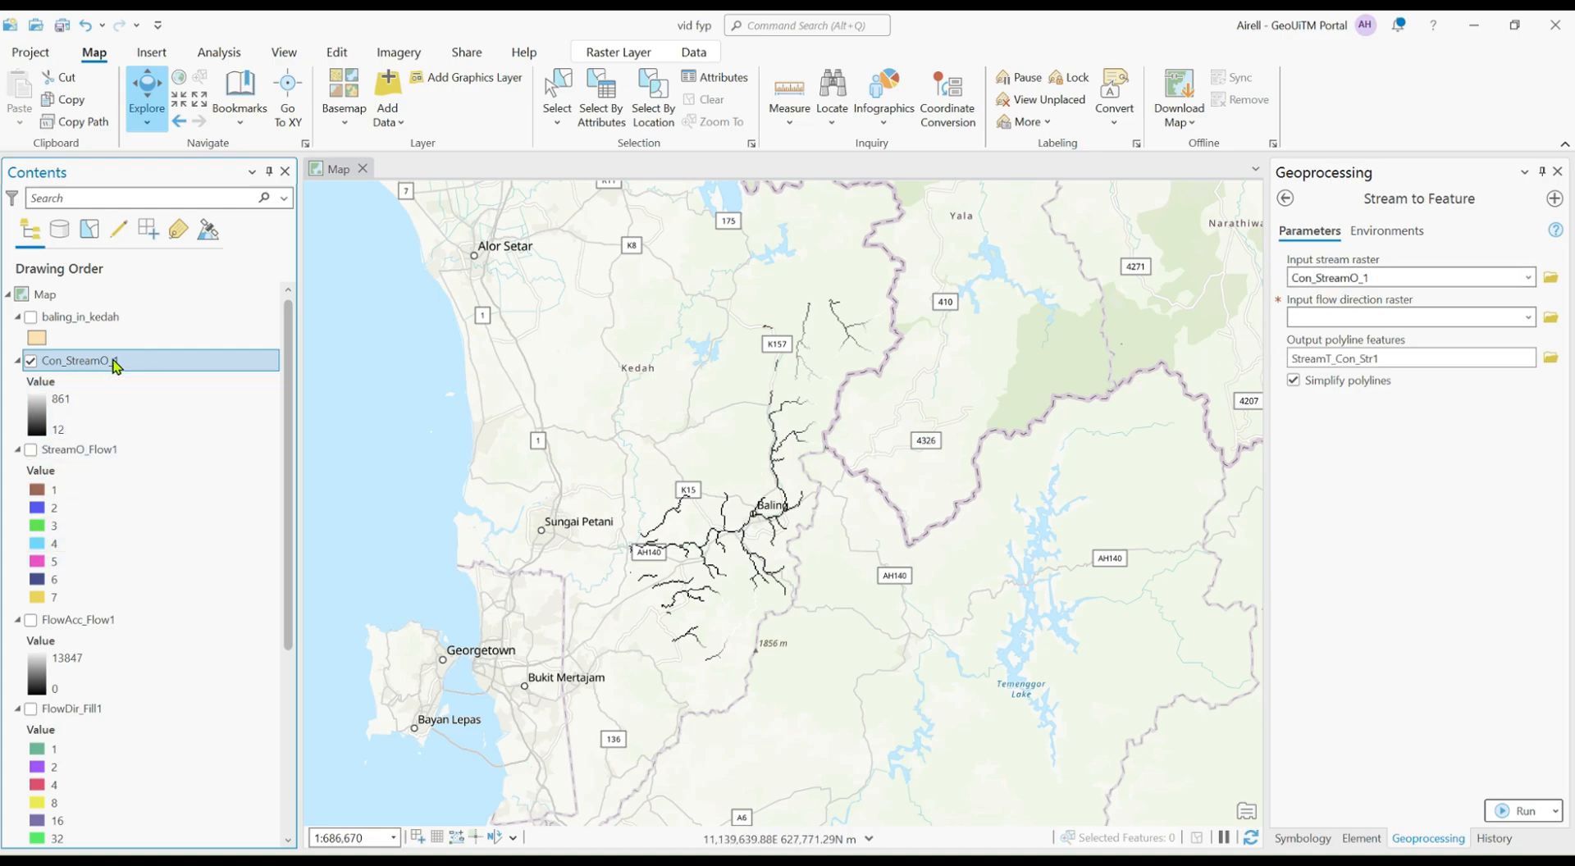
scroll(127, 395, down, 6)
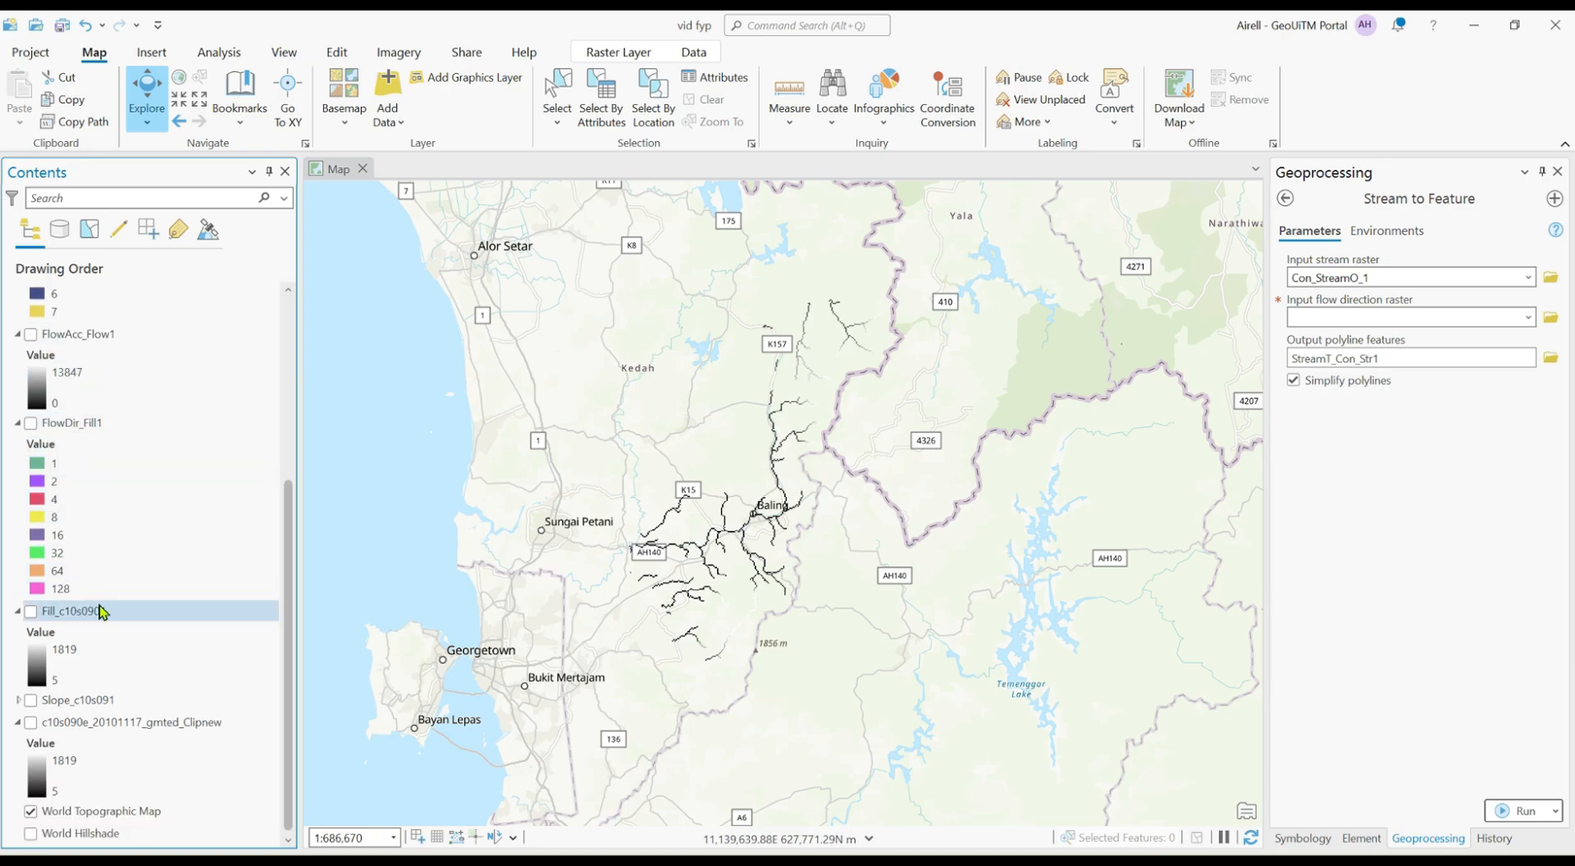
click(127, 617)
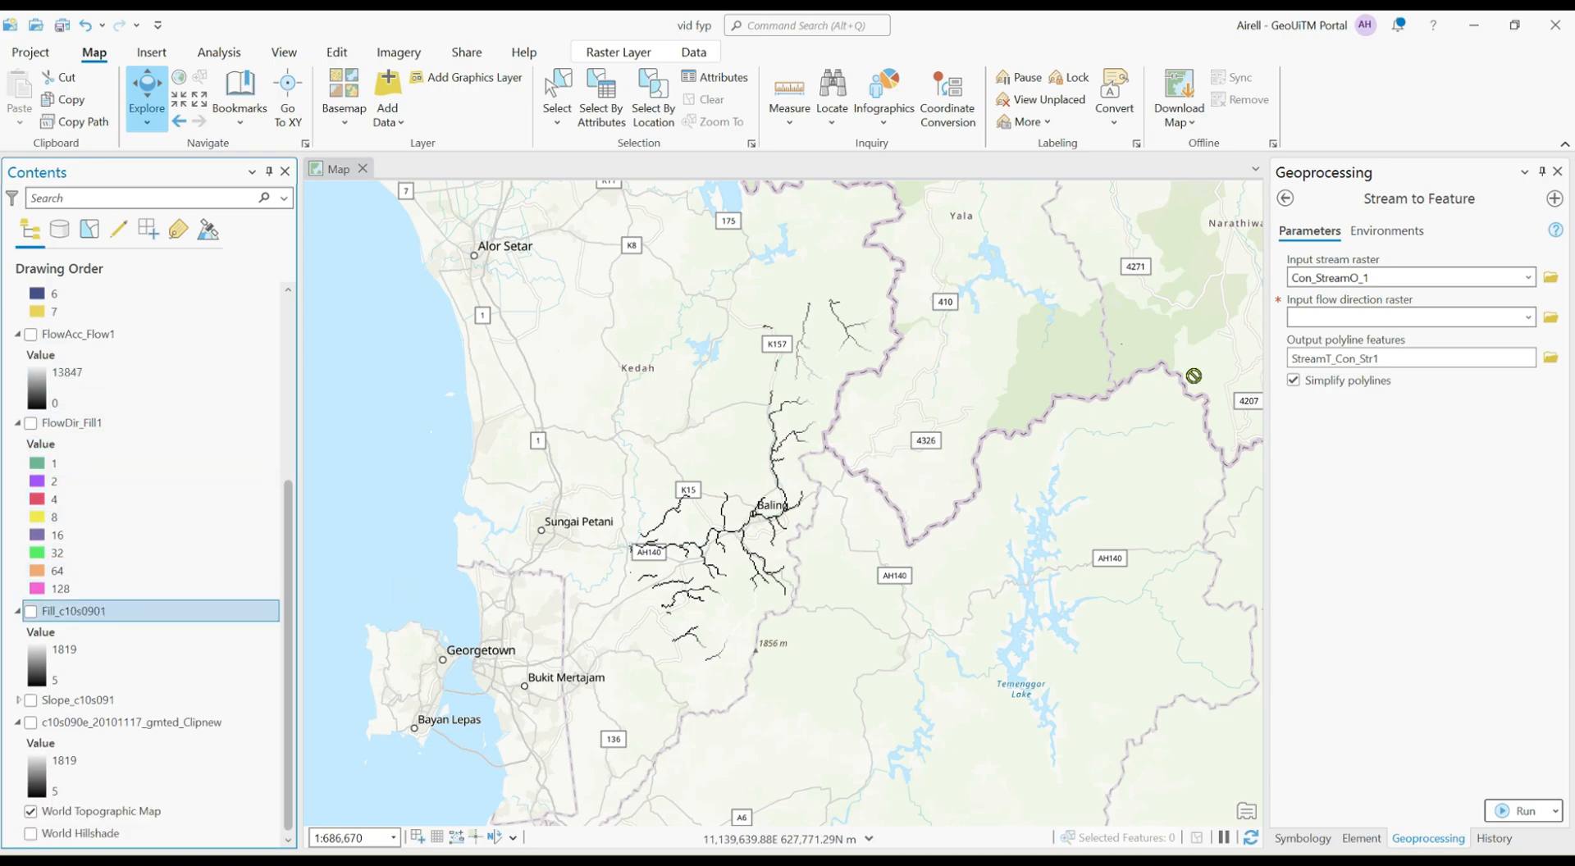
drag(1346, 328, 1348, 321)
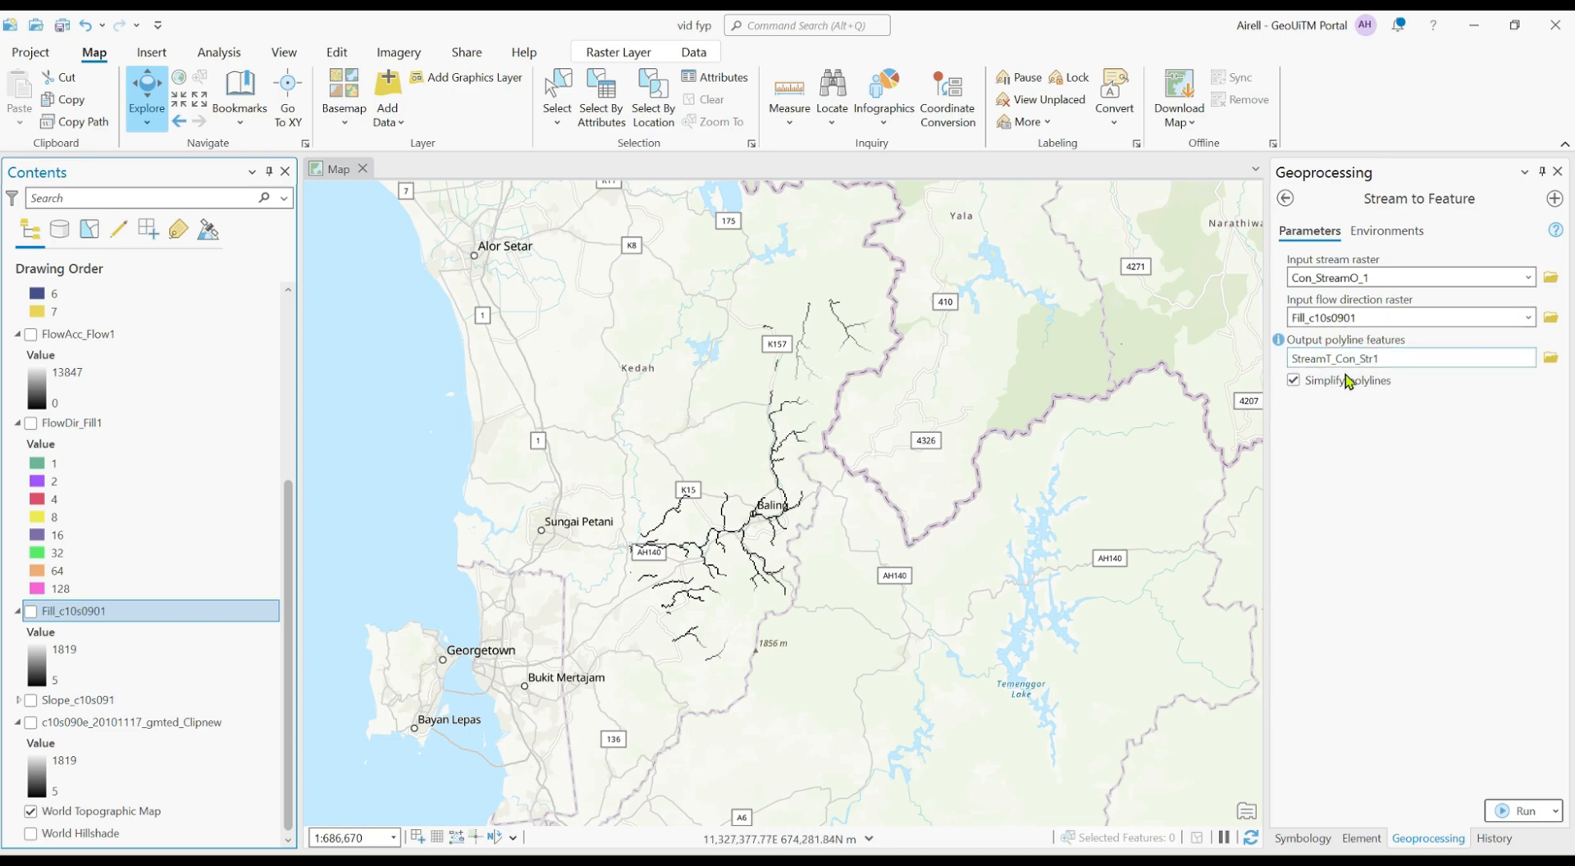
click(1506, 813)
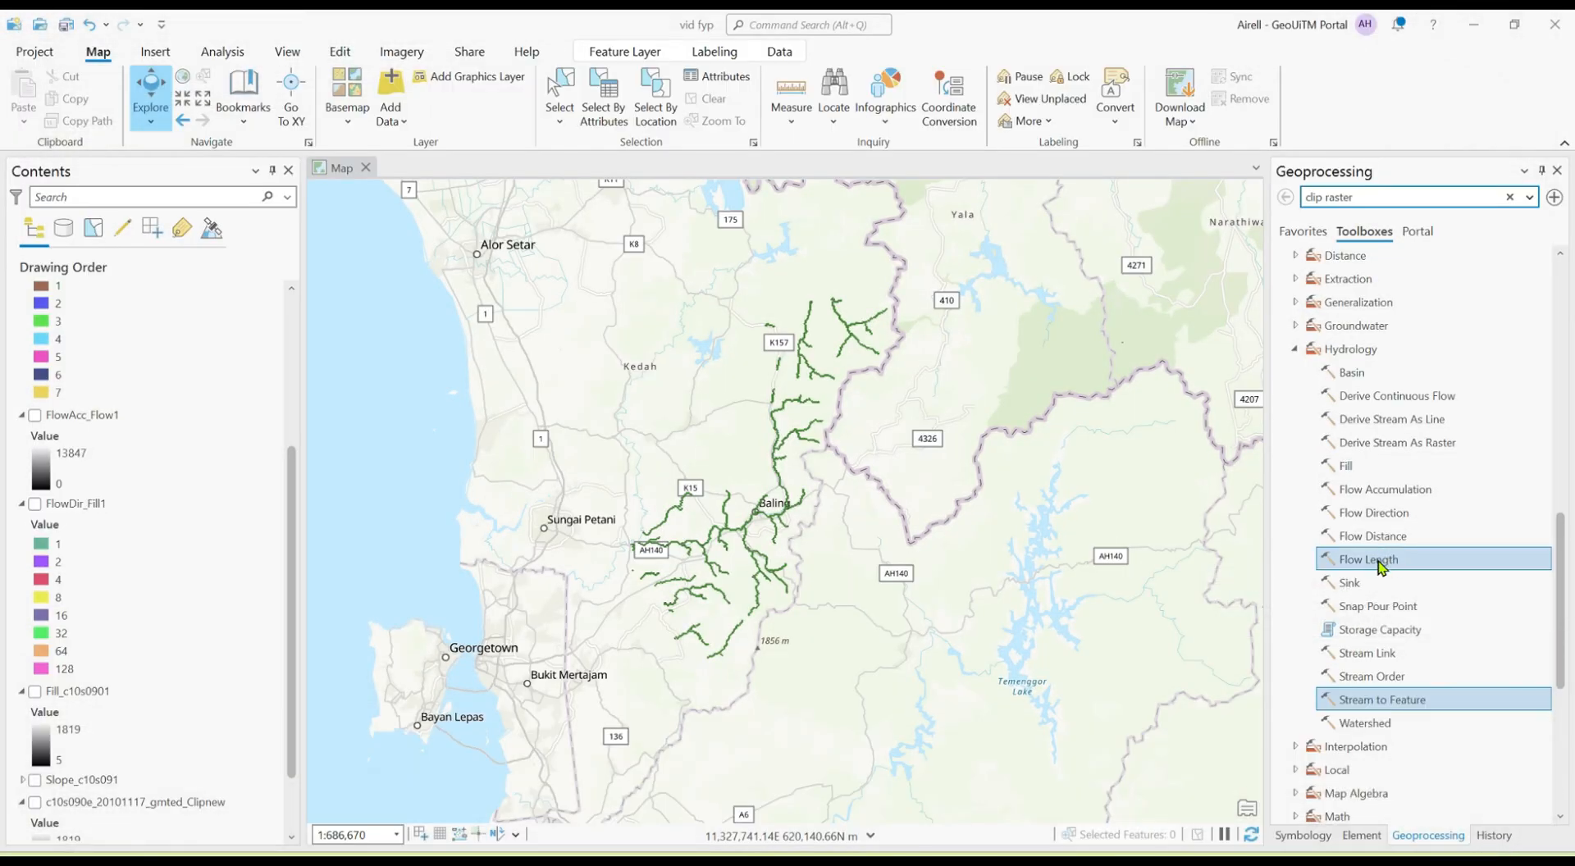
Run Flow Length on the FlowDir_Fill1 flow direction raster with Downstream as the direction of measurement
click(1382, 564)
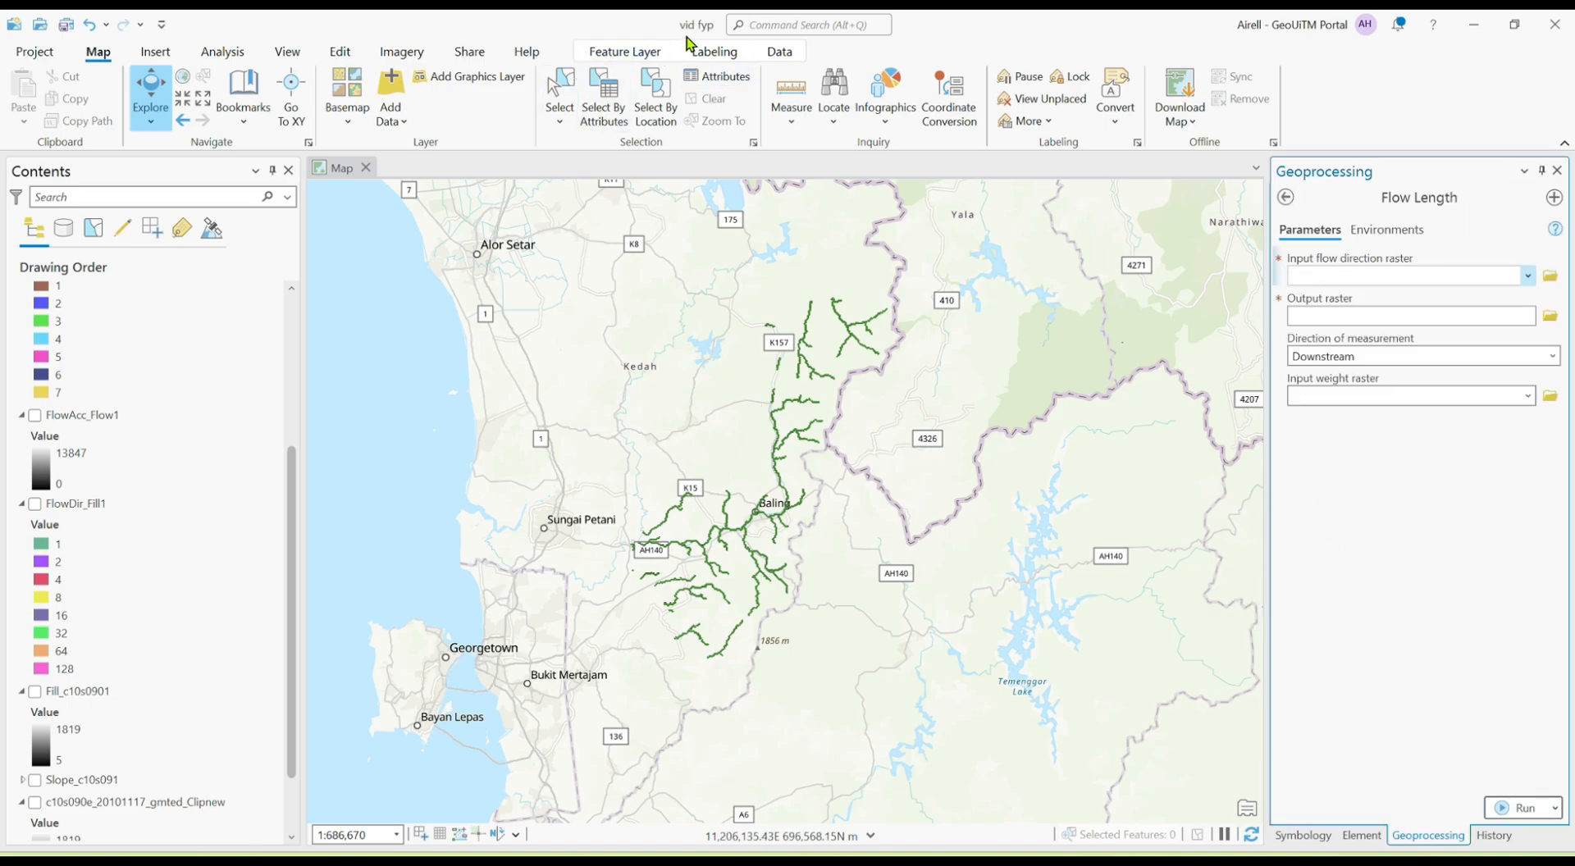
scroll(82, 459, up, 1)
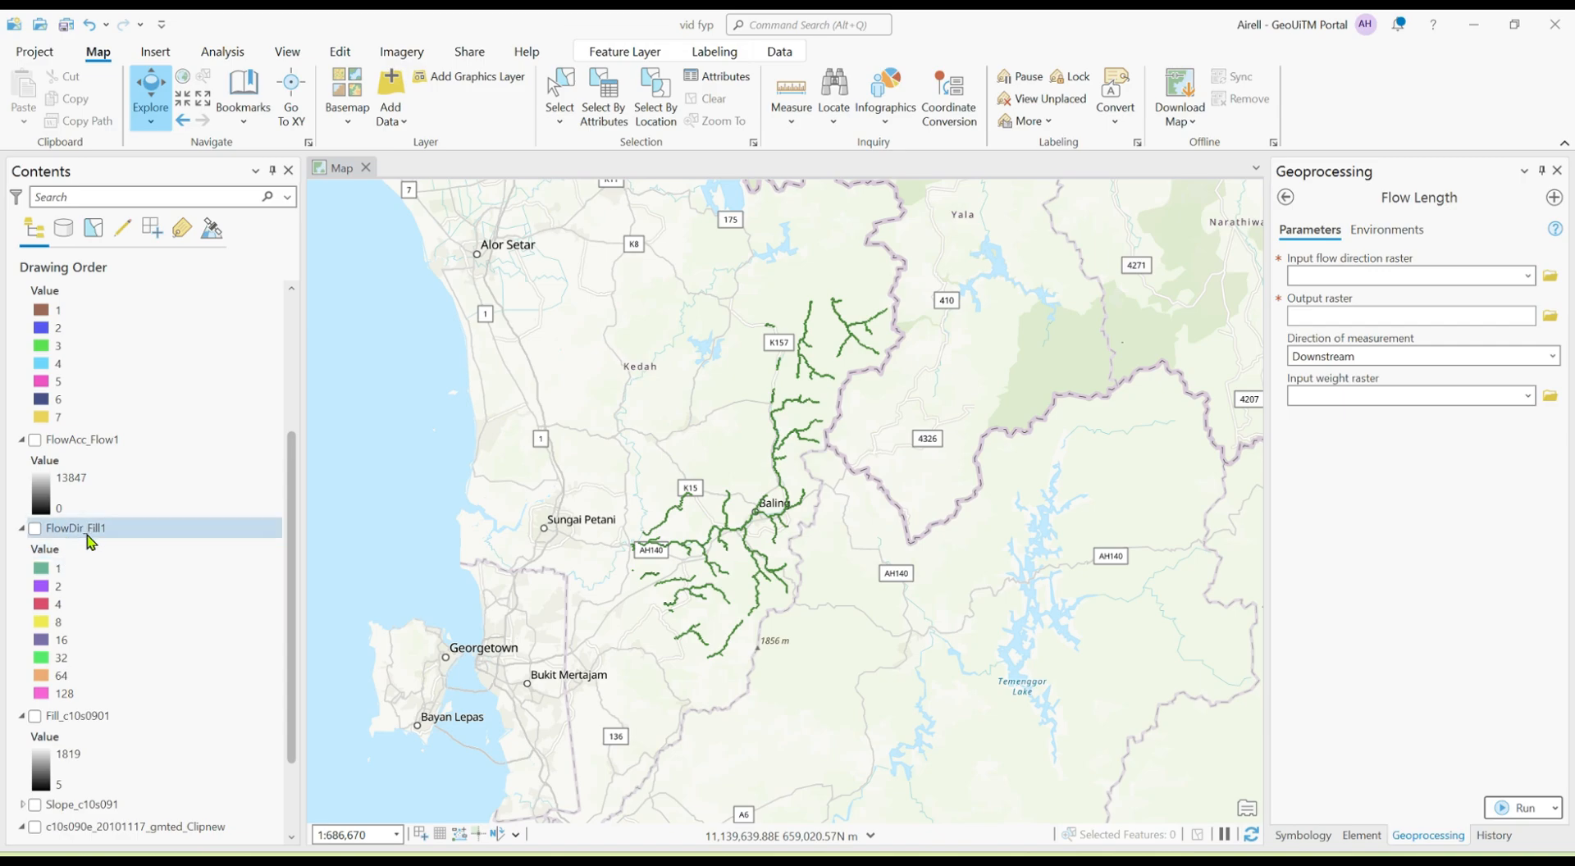
drag(90, 542, 1378, 277)
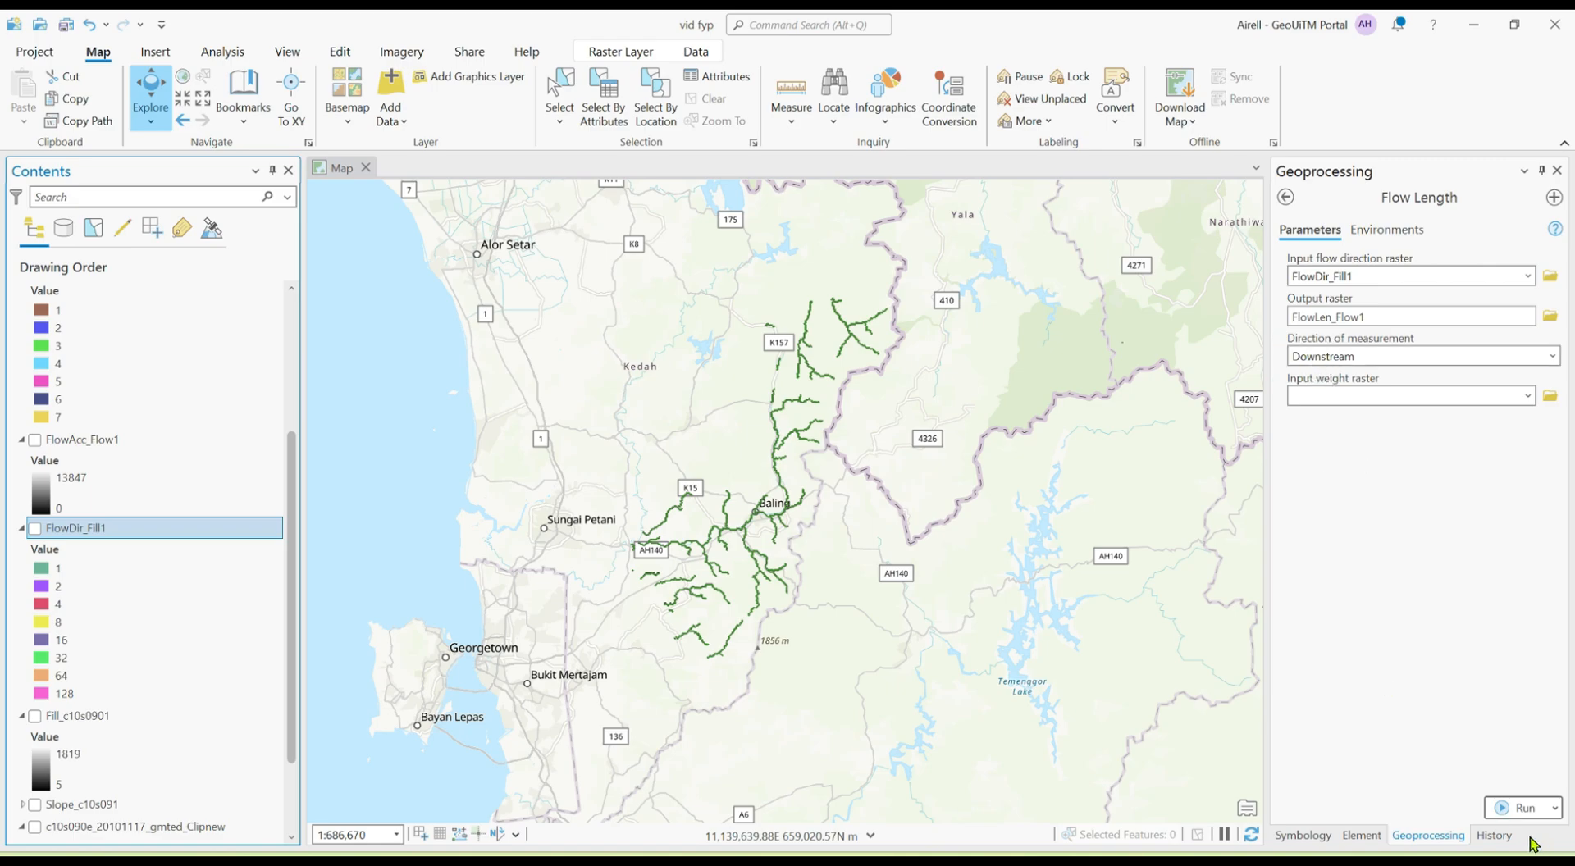
click(1511, 809)
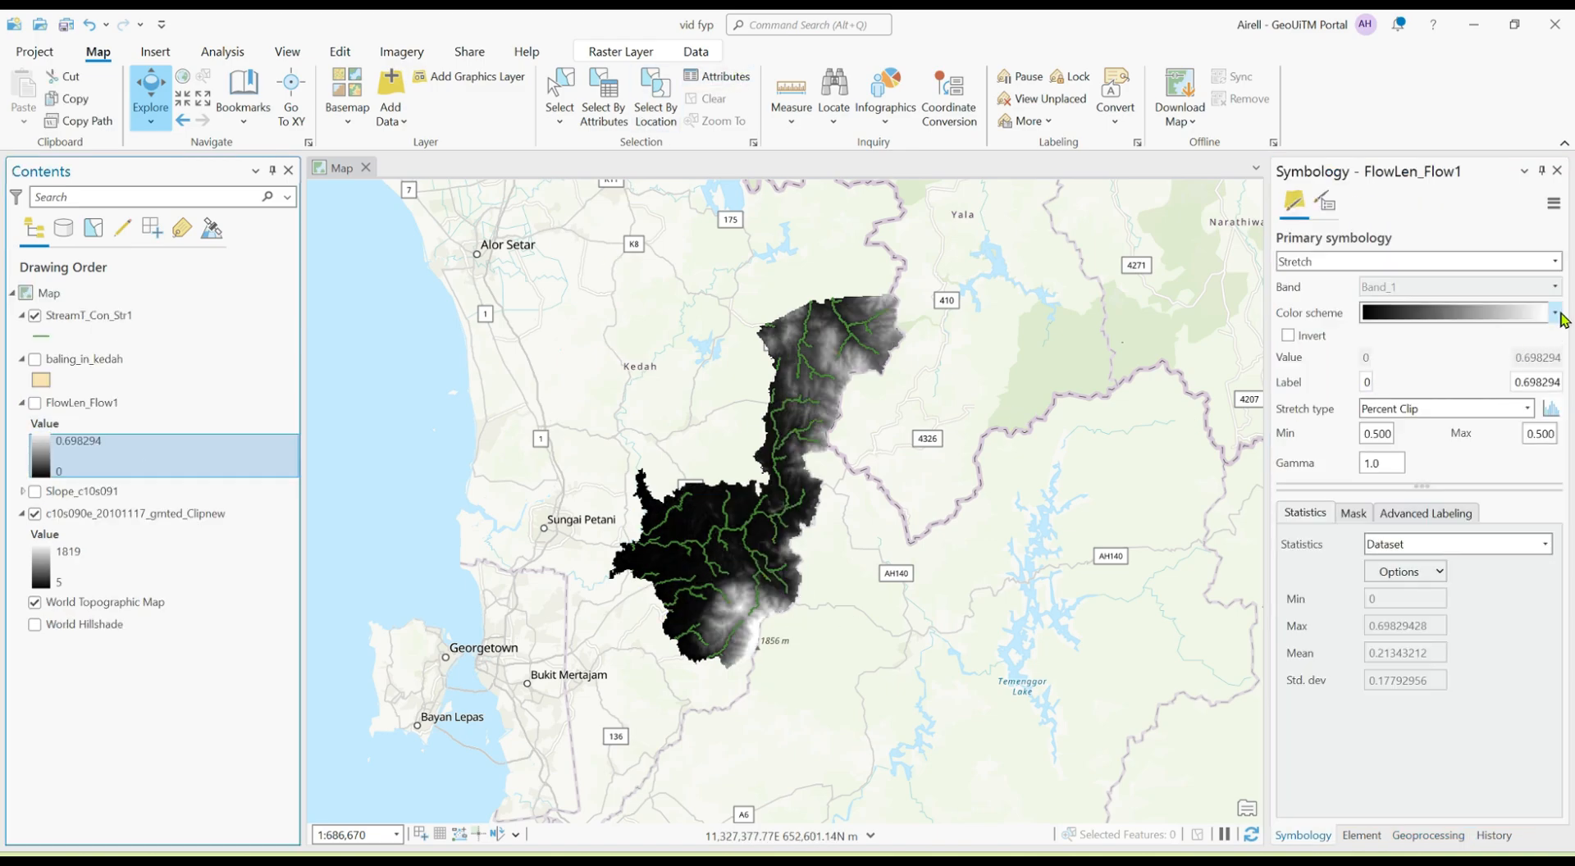
Give the FlowLen_Flow1 raster the green-yellow-brown-white color scheme and the StreamT_Con_Str1 lines a light blue gallery symbol
click(1555, 314)
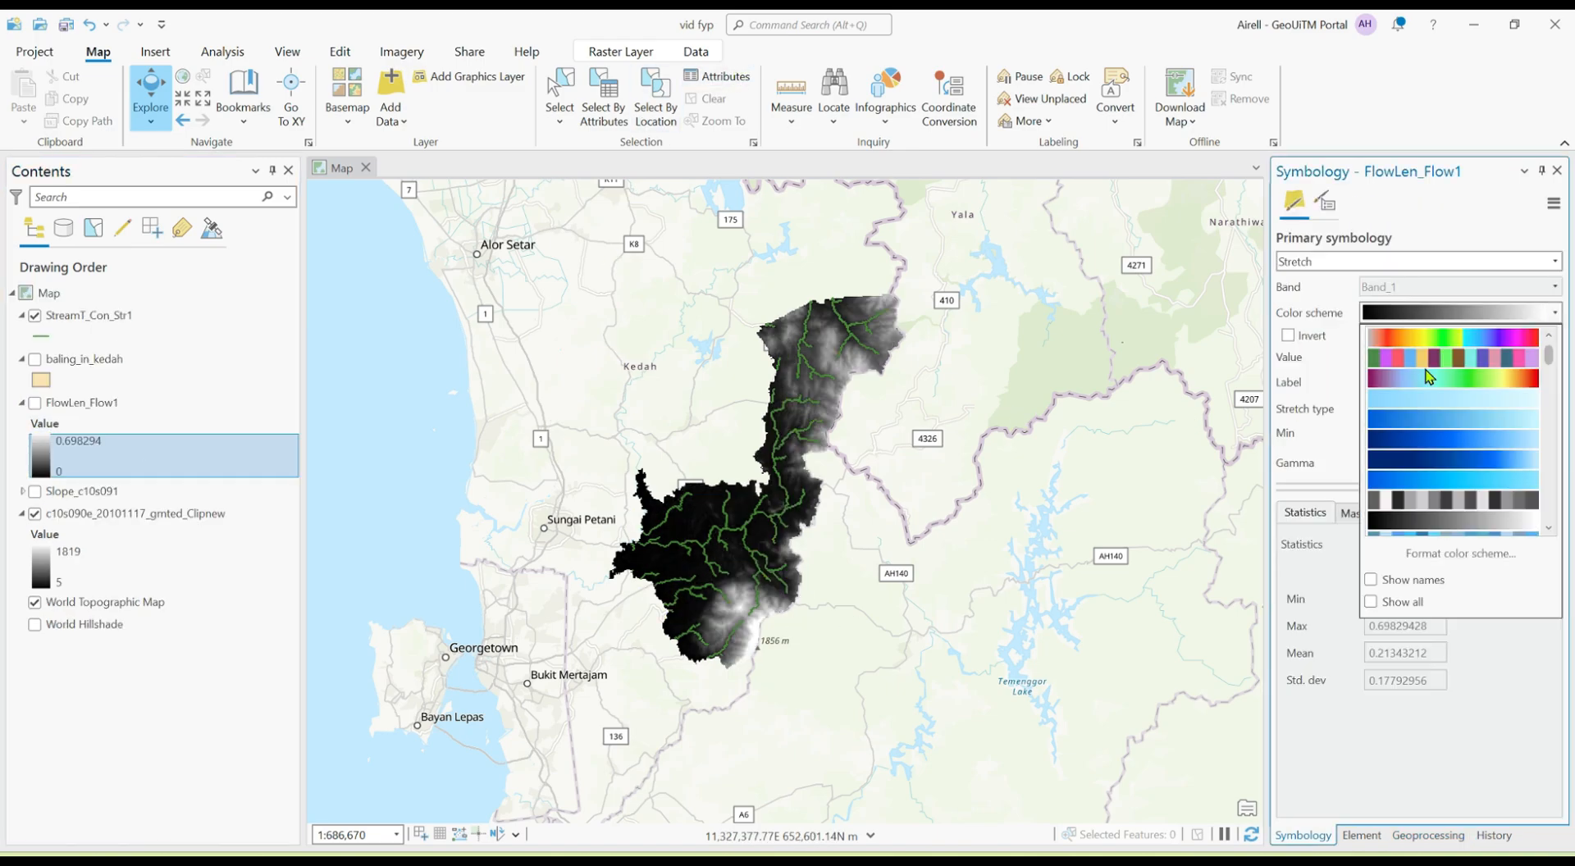
scroll(1483, 452, down, 3)
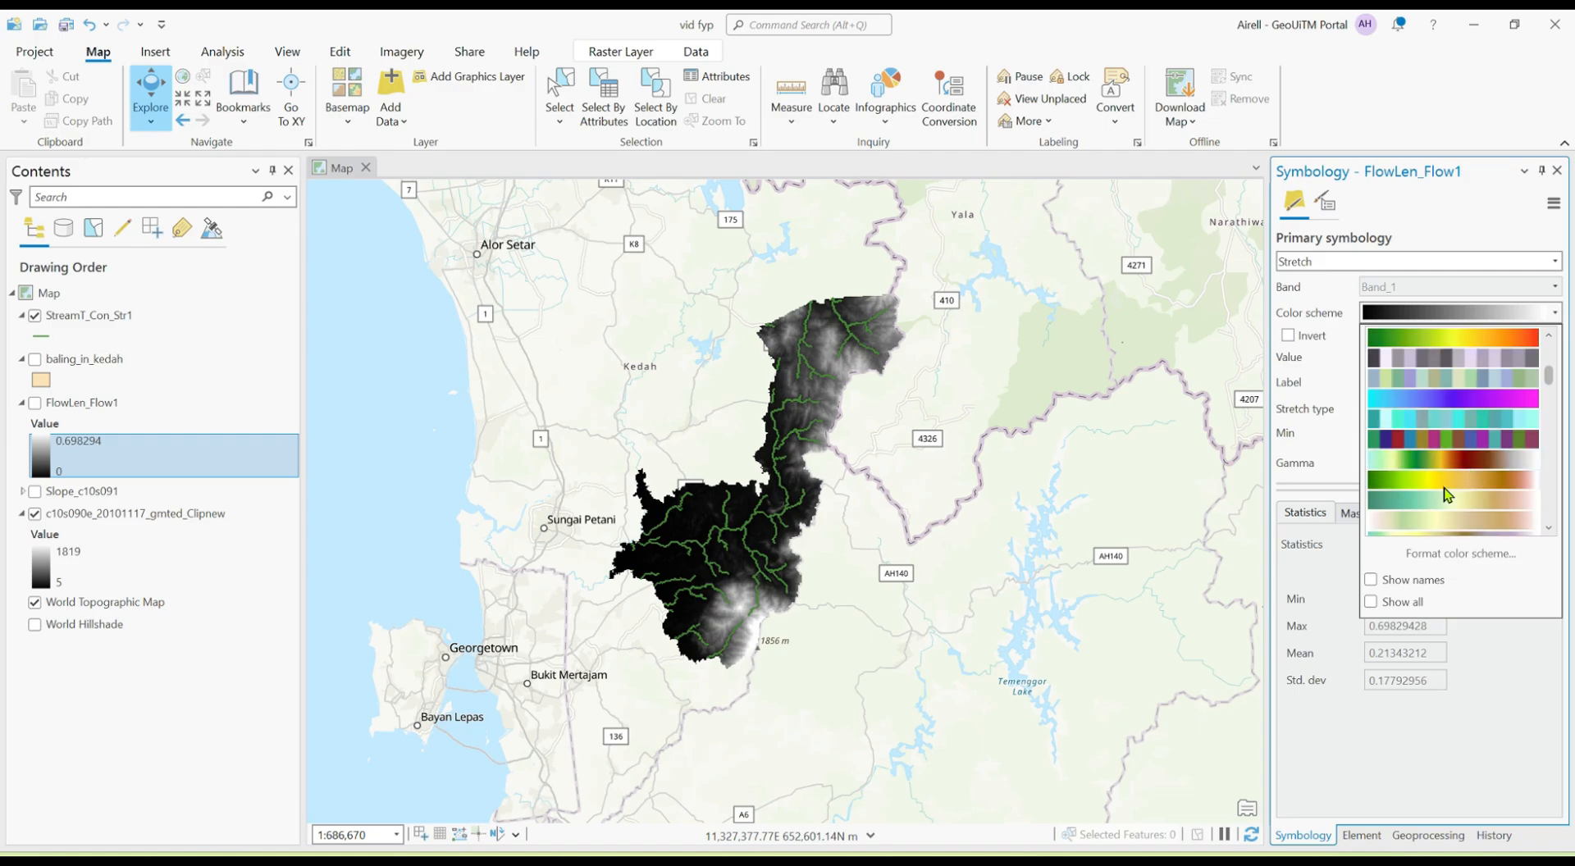
click(1441, 486)
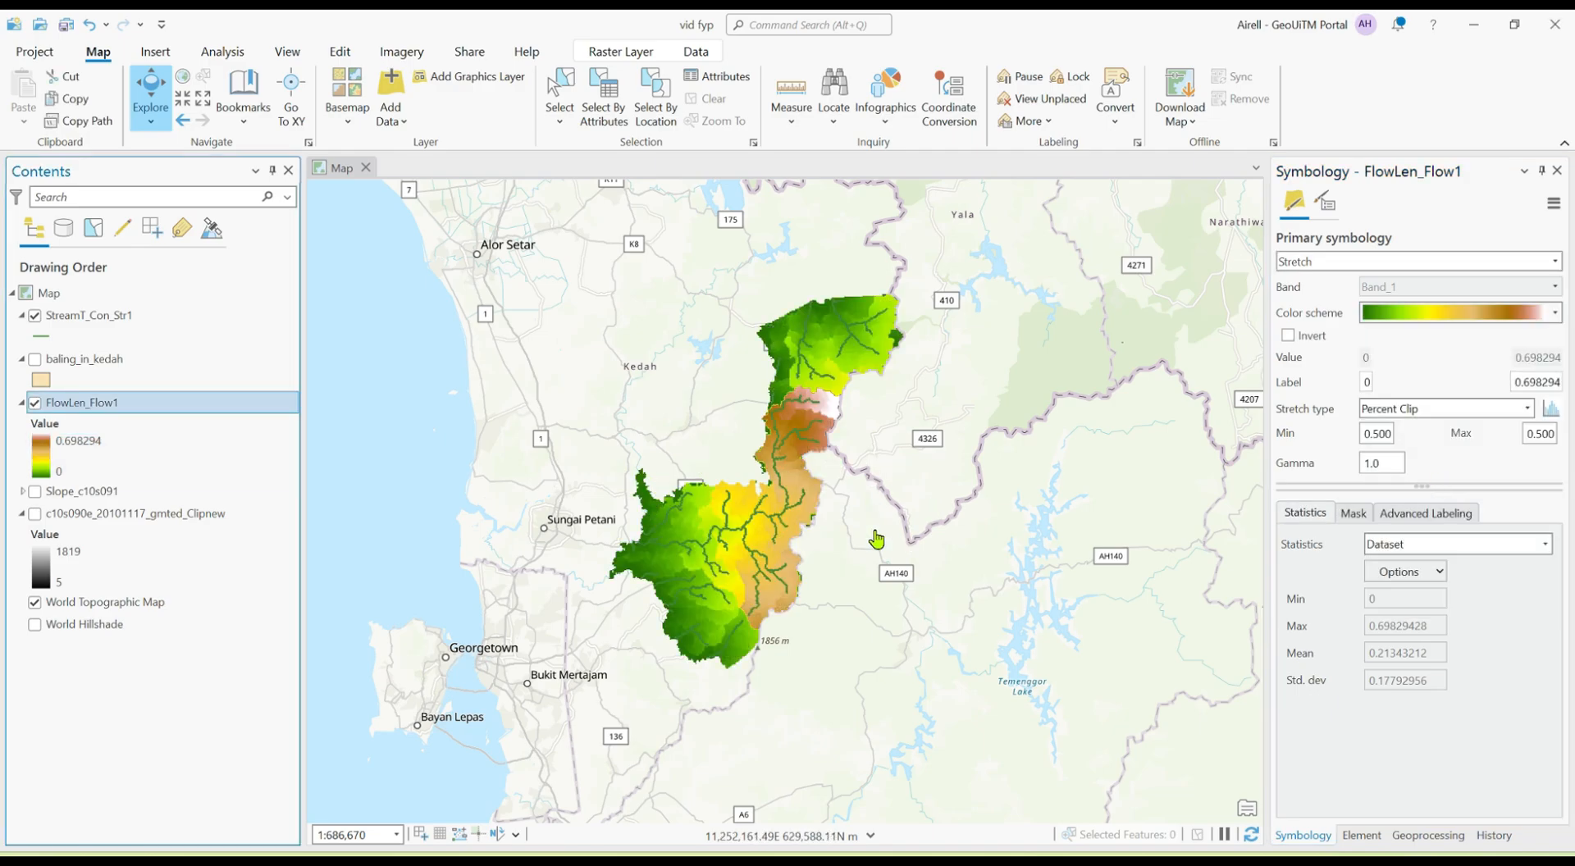
click(45, 336)
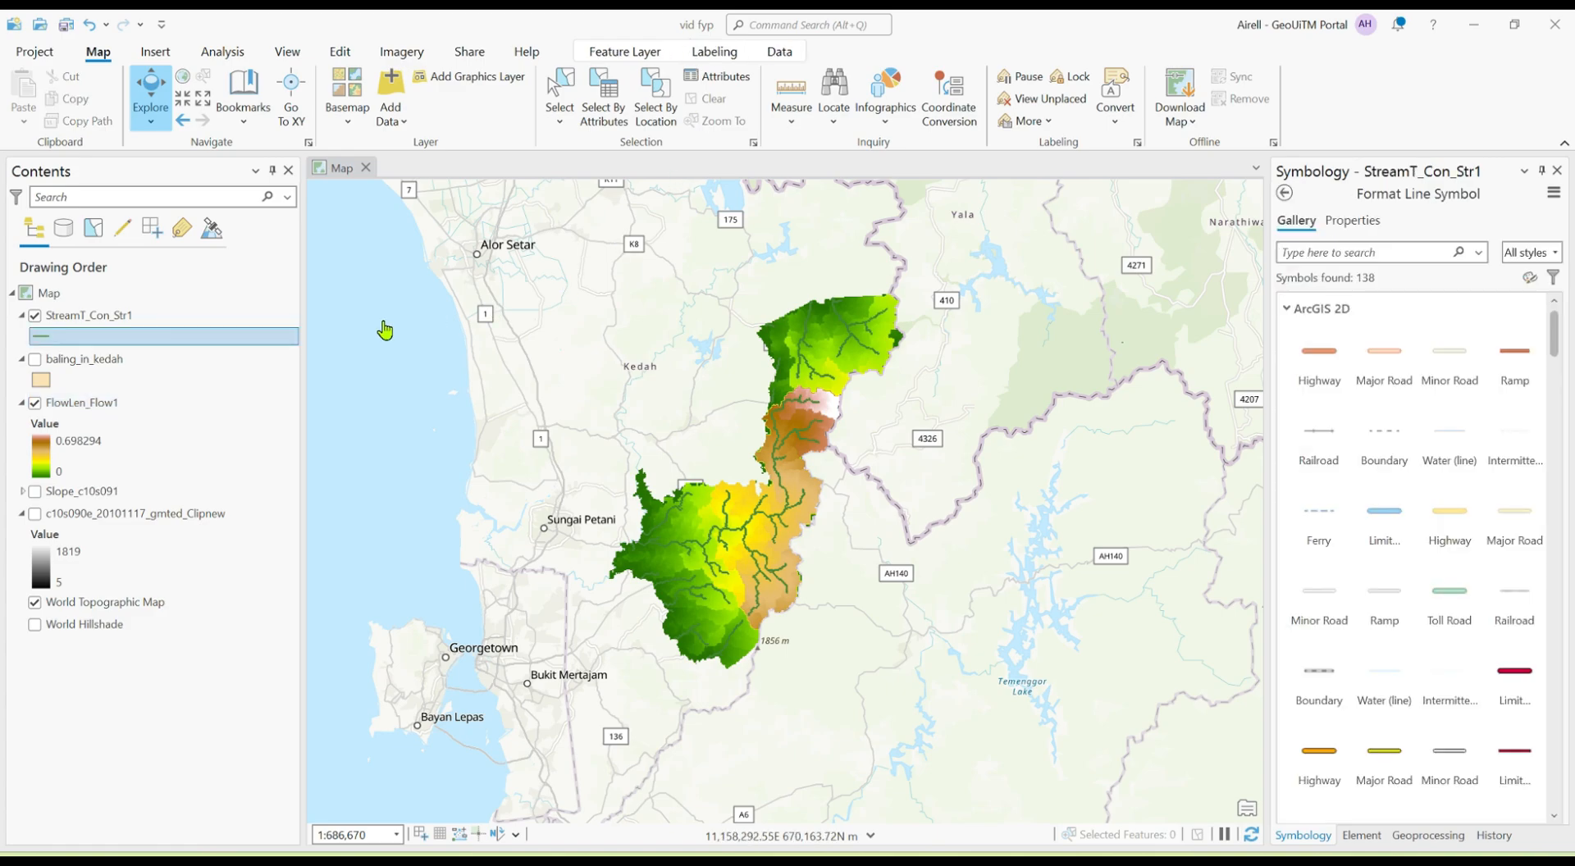
click(1365, 519)
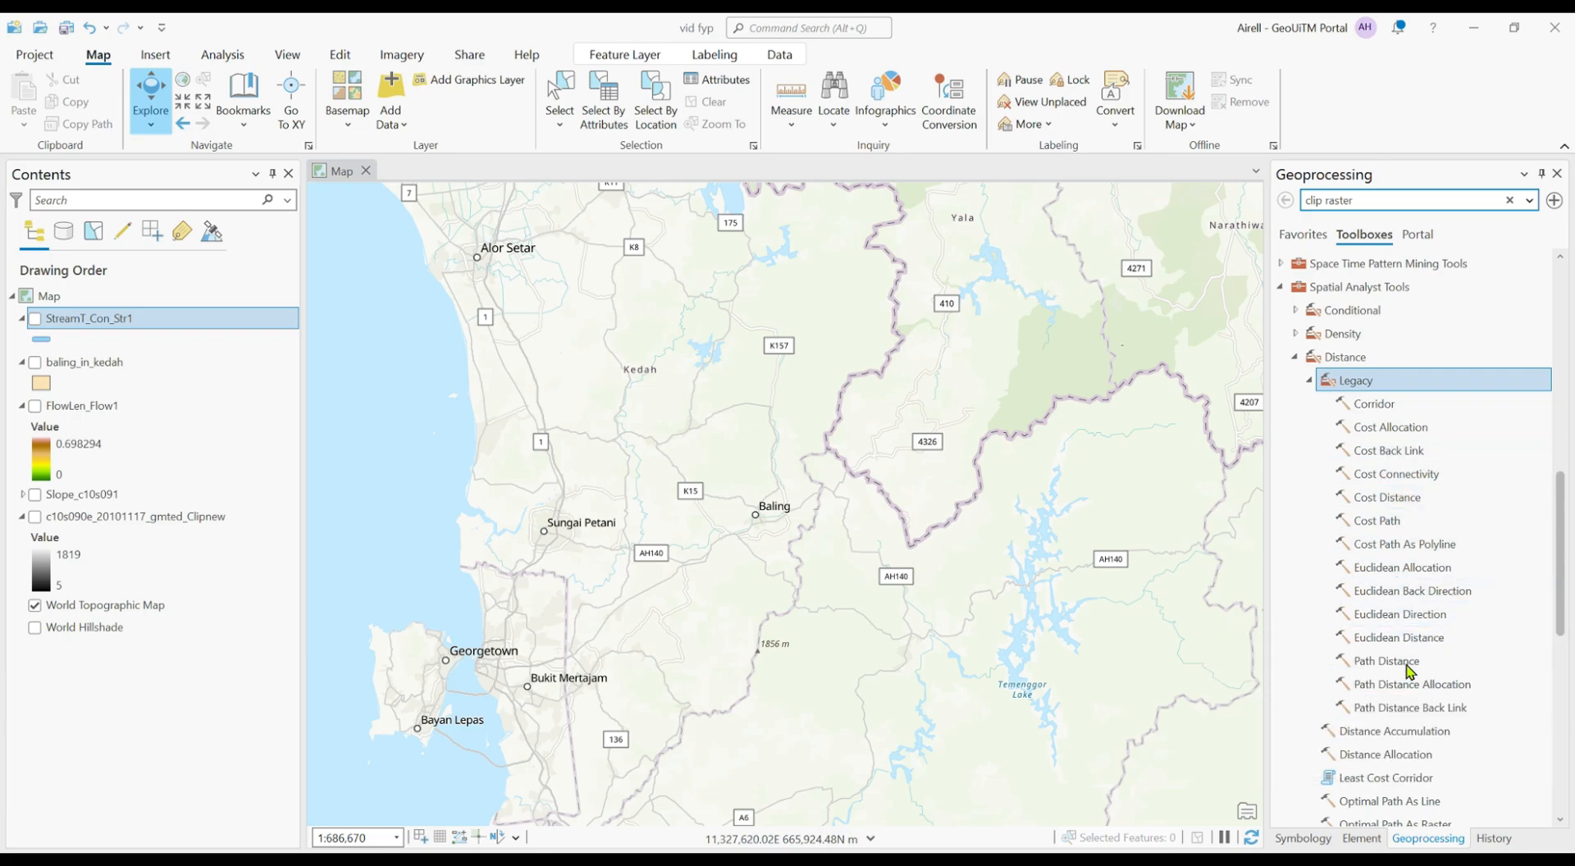
Run Euclidean Distance with StreamT_Con_Str1 as the source data, output raster EucDist_Stre1 and the Planar distance method
double_click(1382, 638)
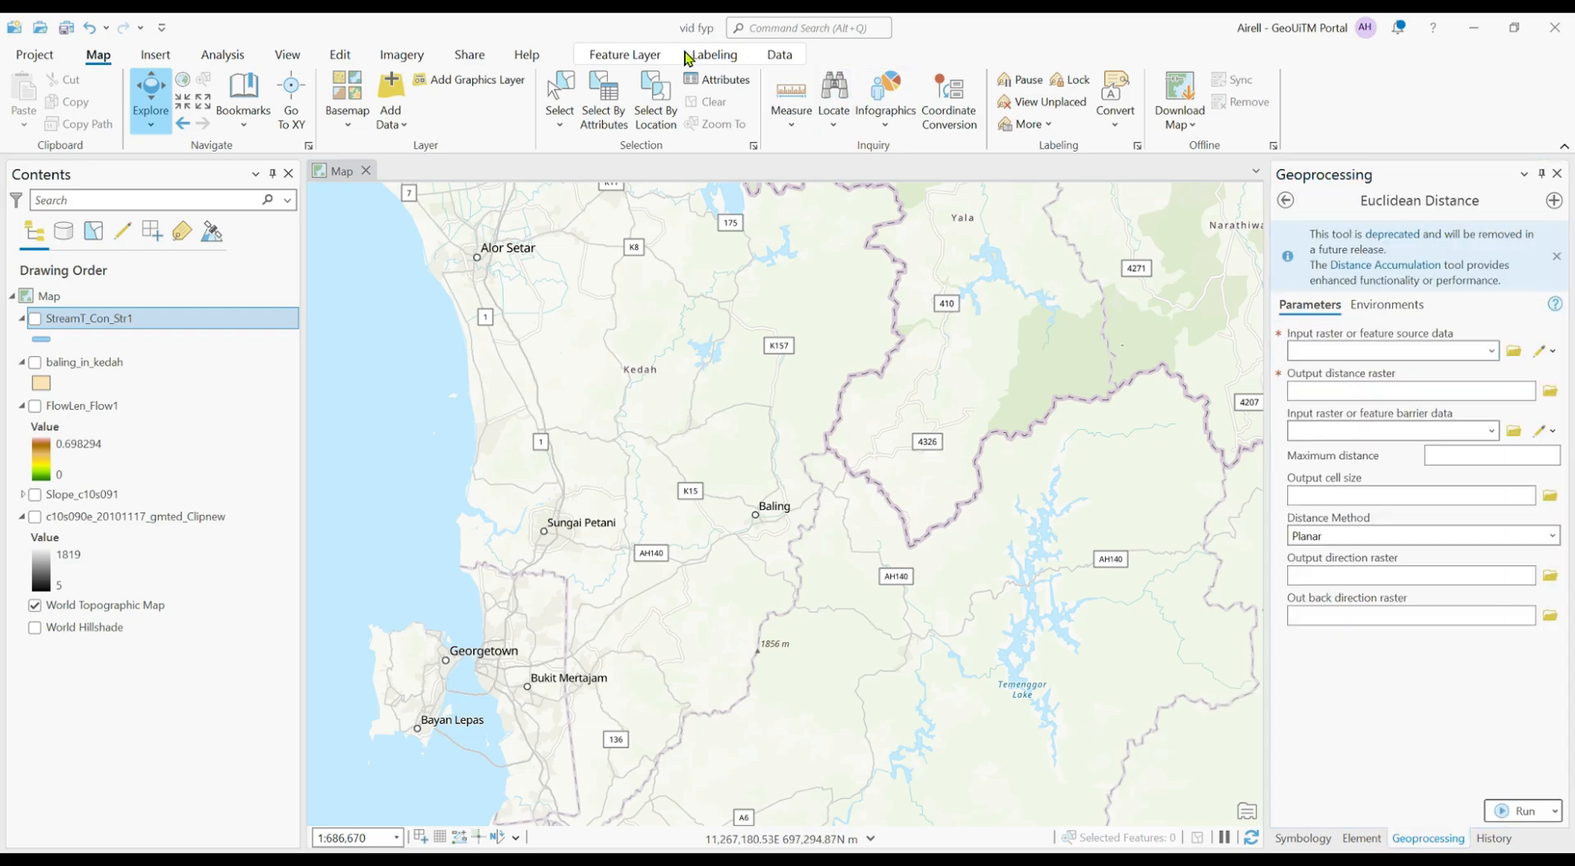
click(75, 323)
drag(806, 349, 1332, 353)
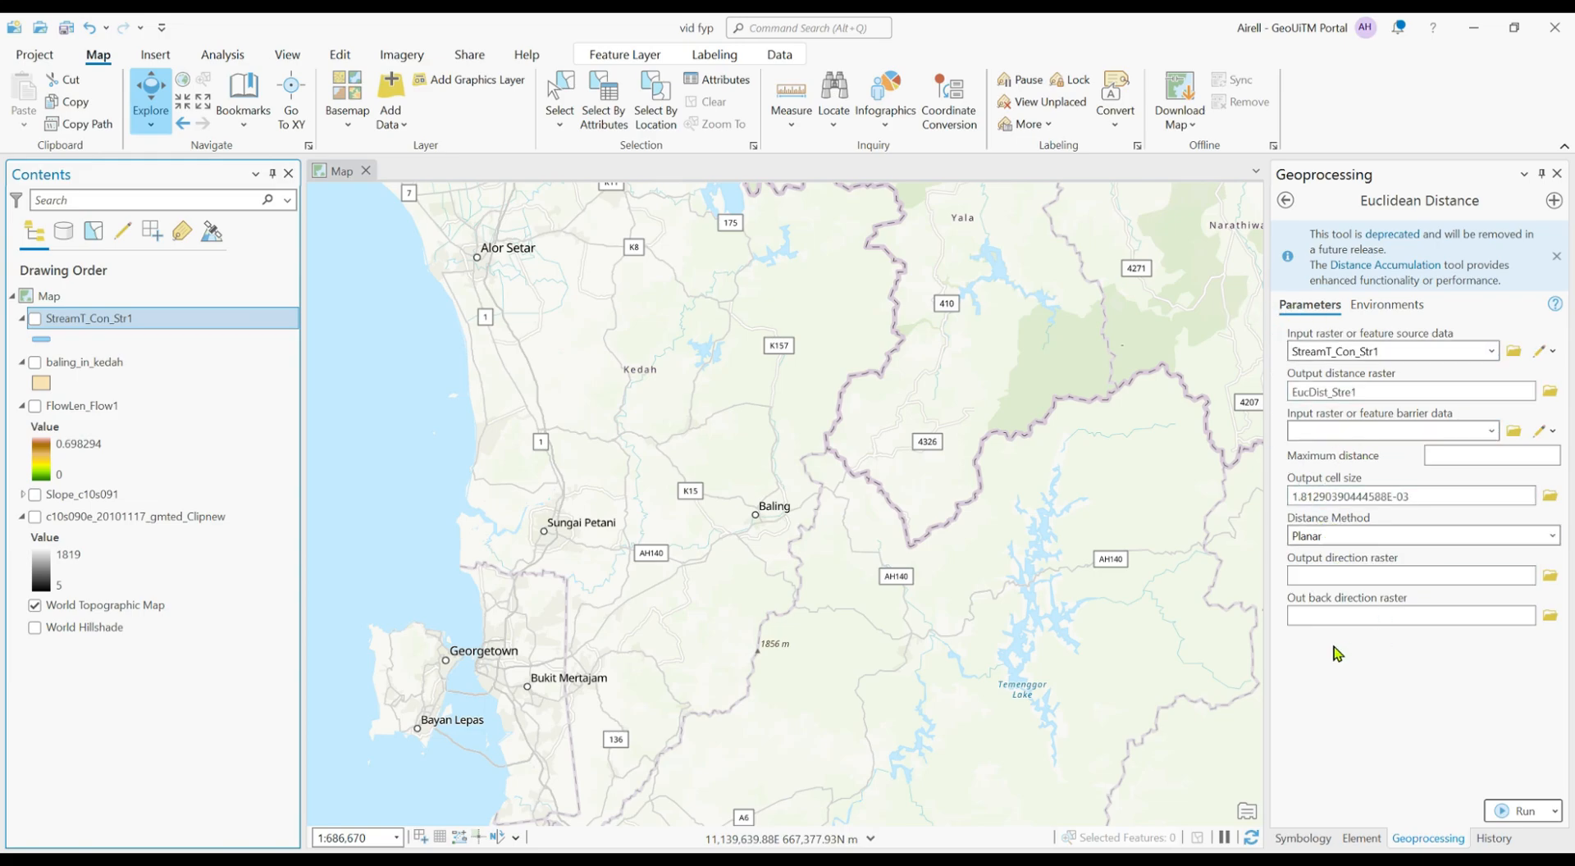
click(1516, 813)
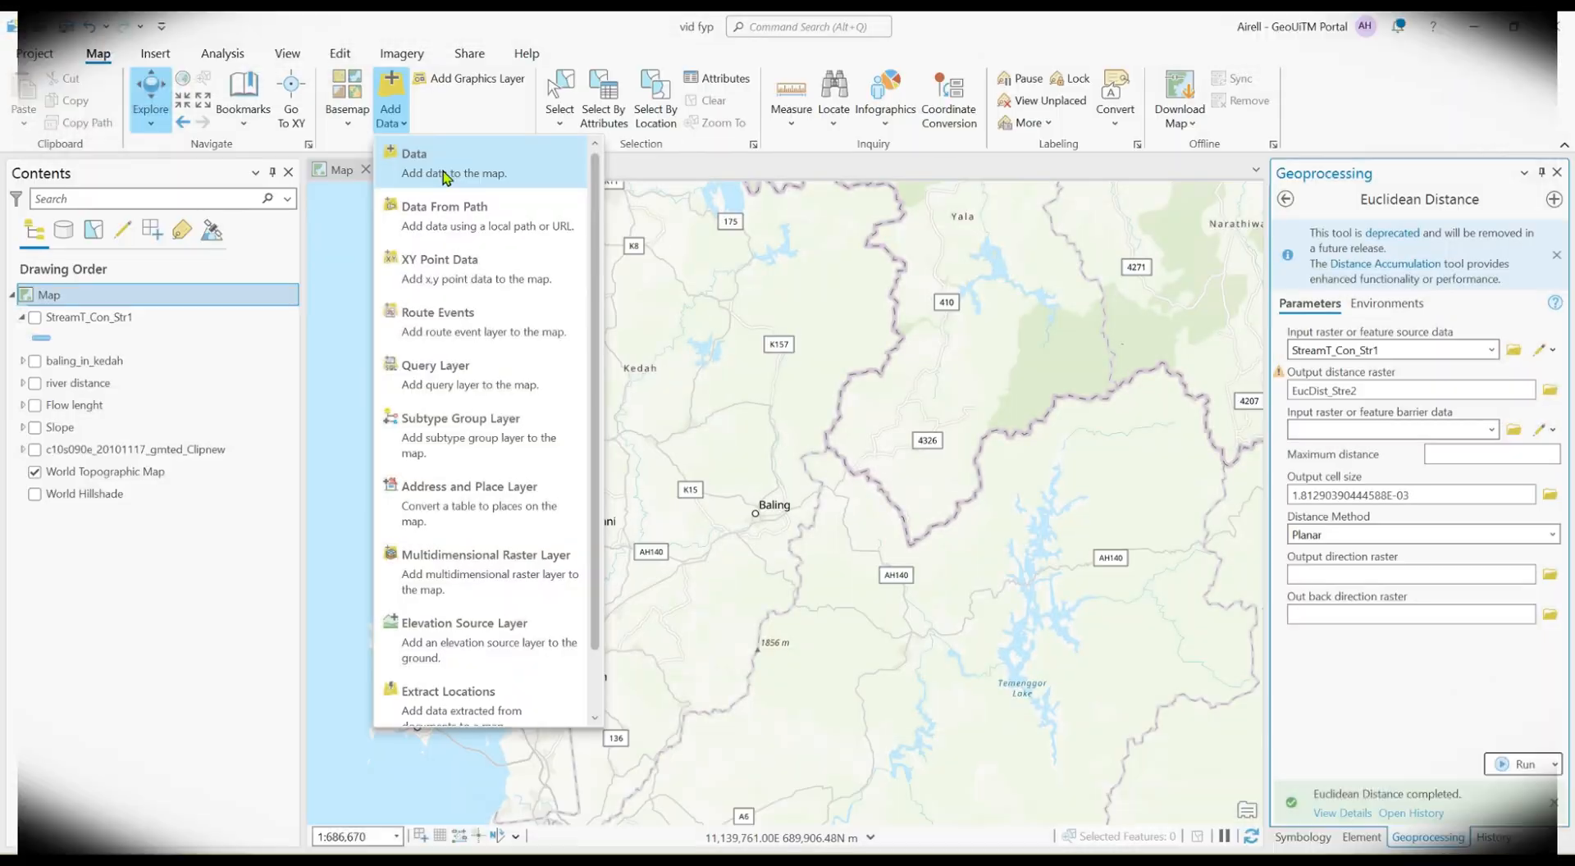
Add the landuse data baling.tif raster from the FYP FLOOD HAZARD BALING folder to the map
click(416, 149)
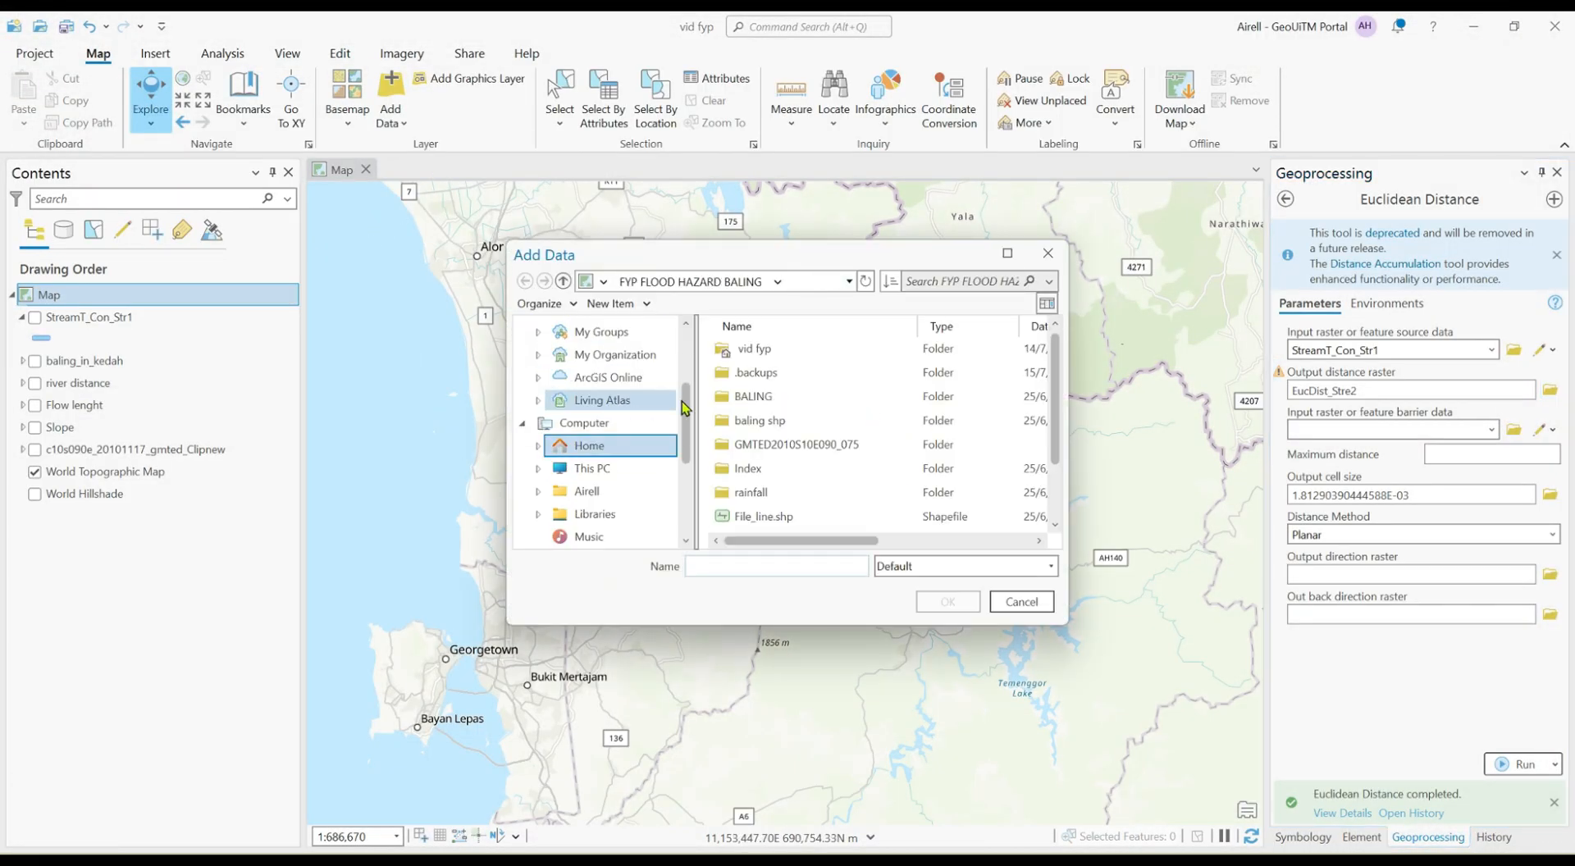
scroll(829, 420, down, 1)
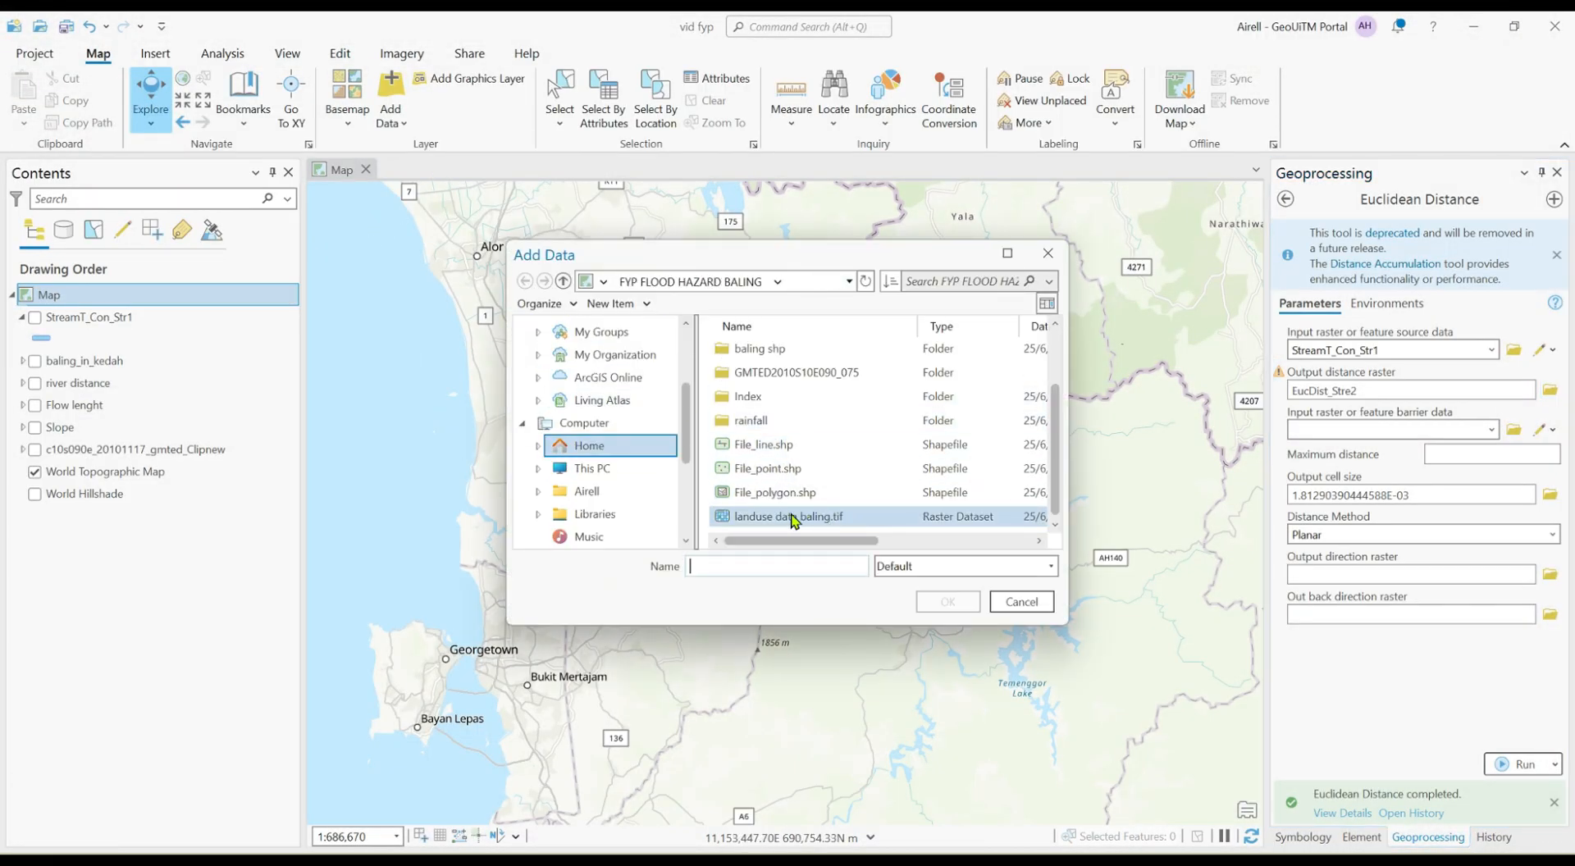
click(837, 517)
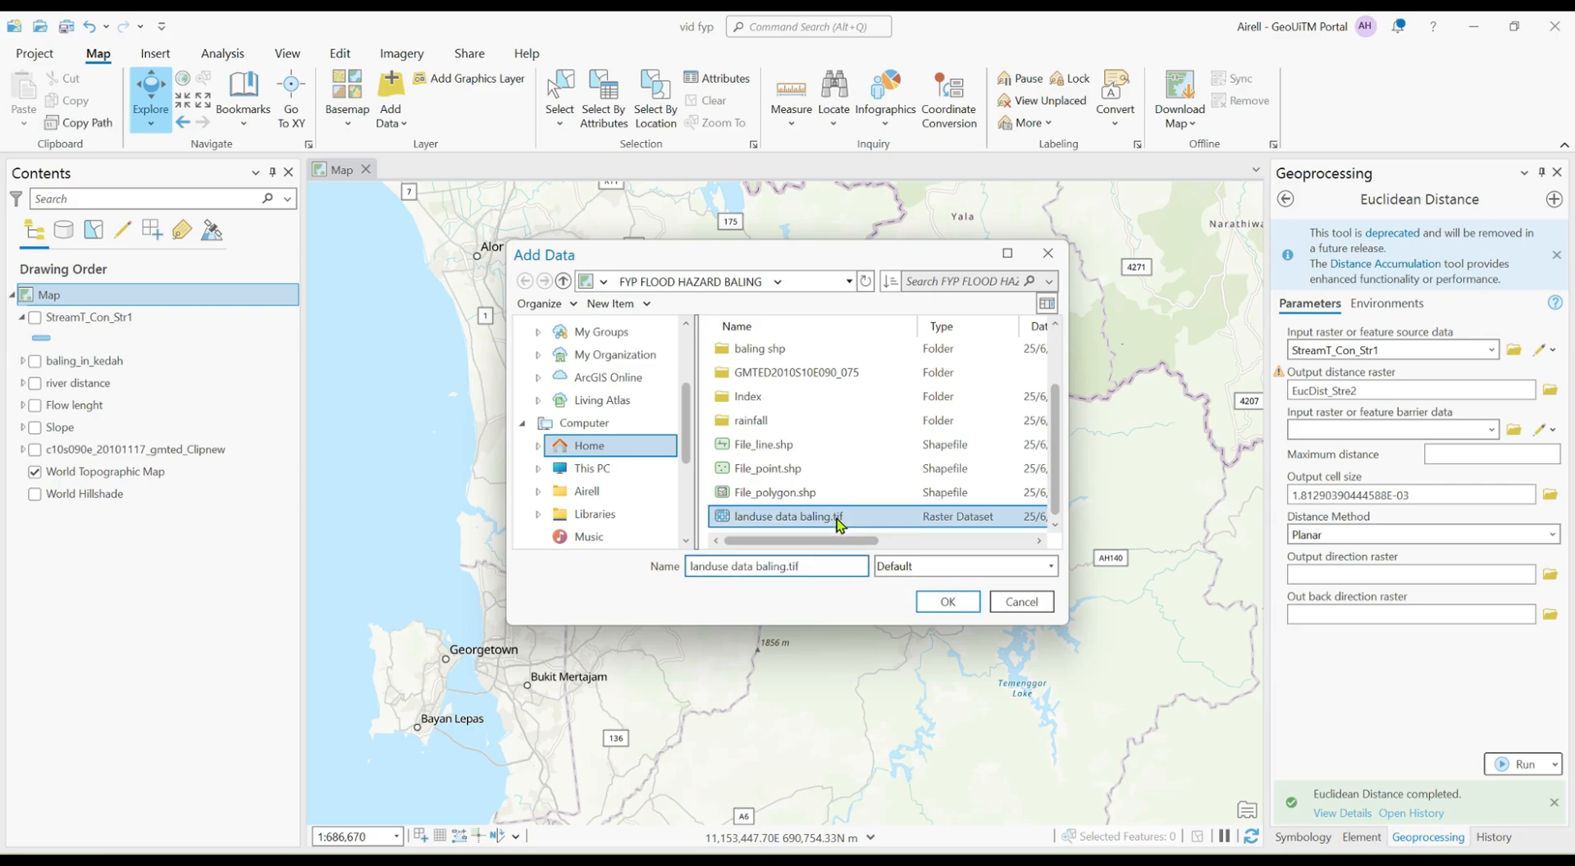
click(943, 600)
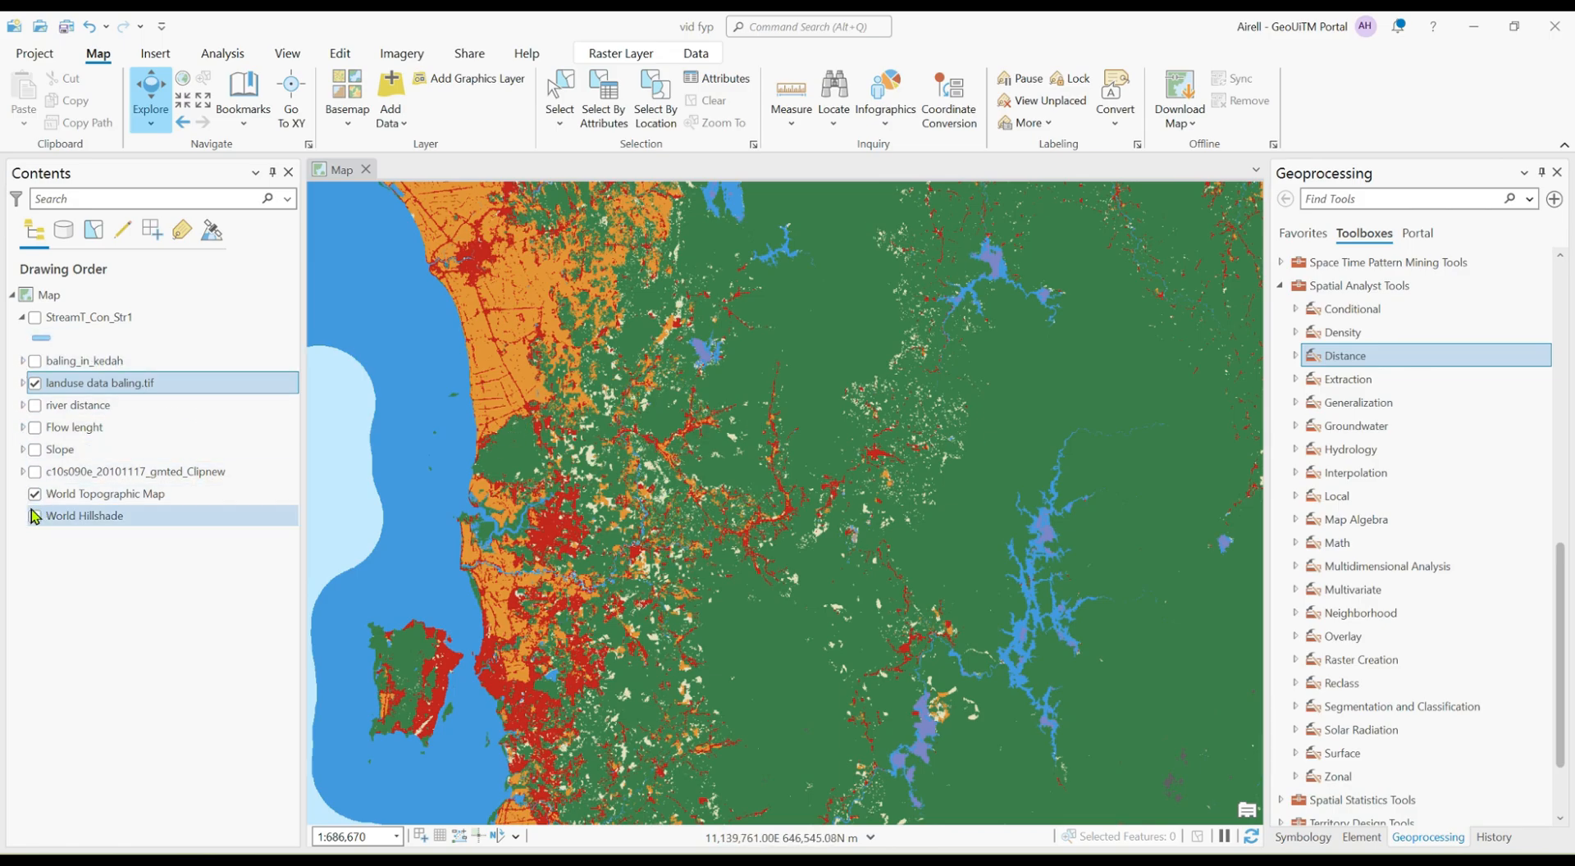
Show baling_in_kedah and run Clip Raster on landuse data baling.tif with that layer as output extent, using input features for clipping geometry
click(34, 361)
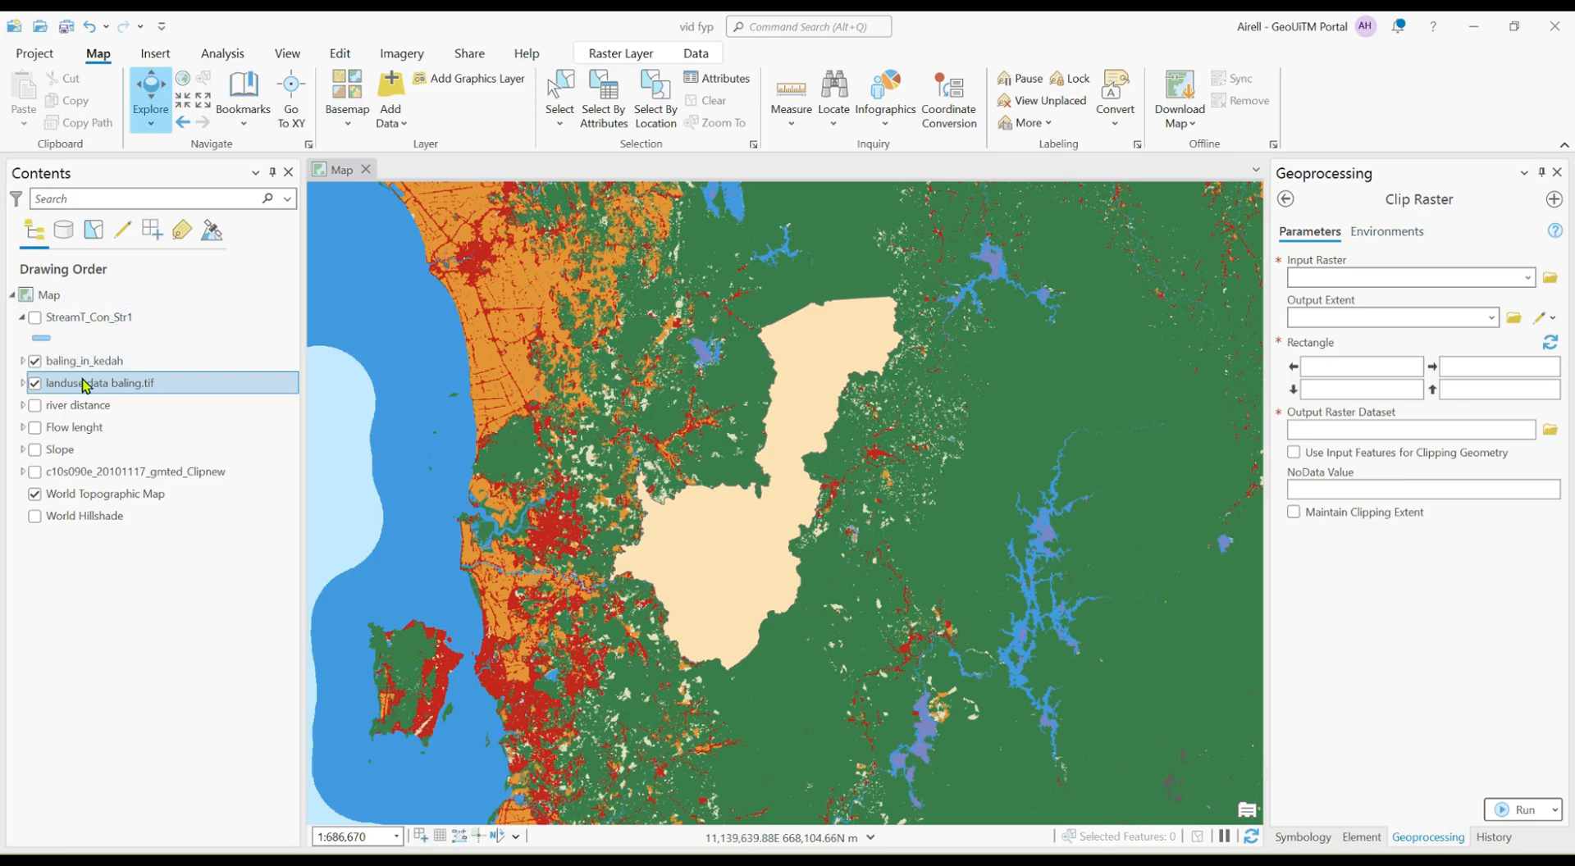
drag(86, 384, 855, 326)
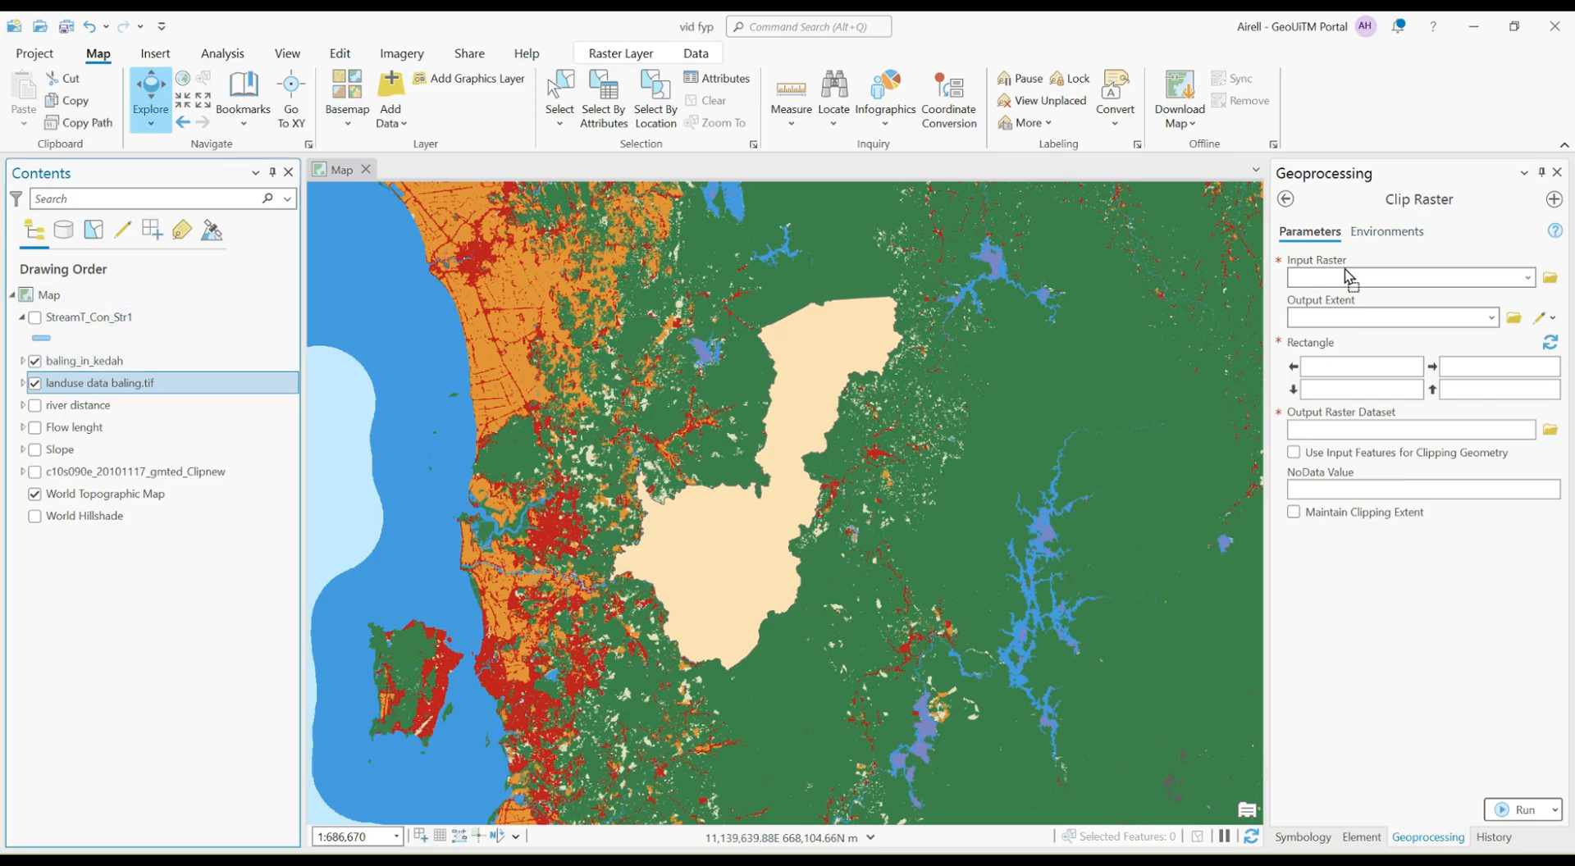
drag(1357, 288, 1357, 286)
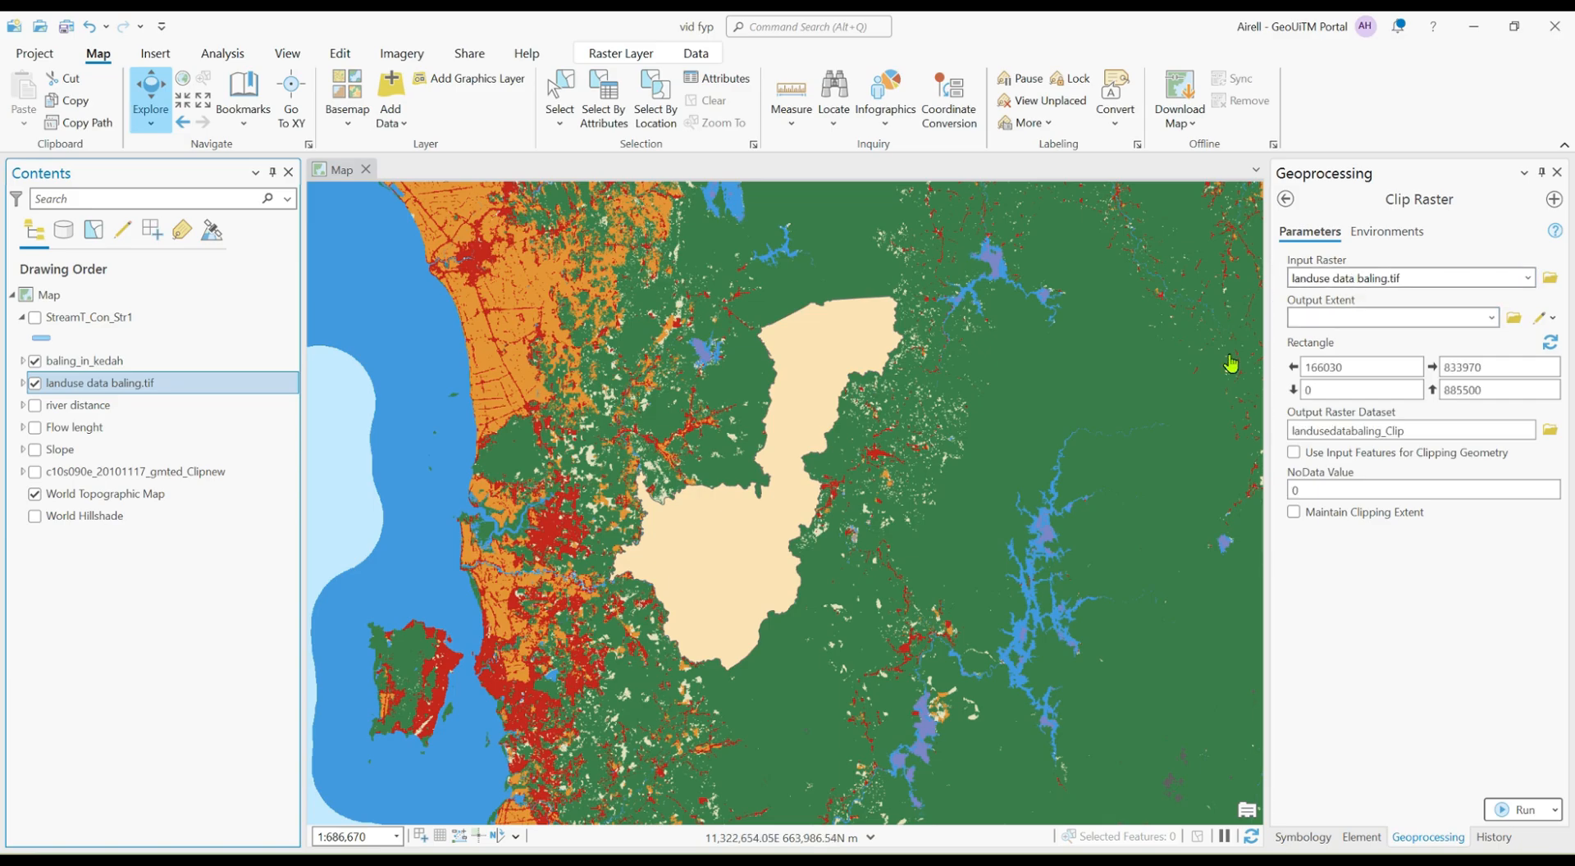
click(89, 361)
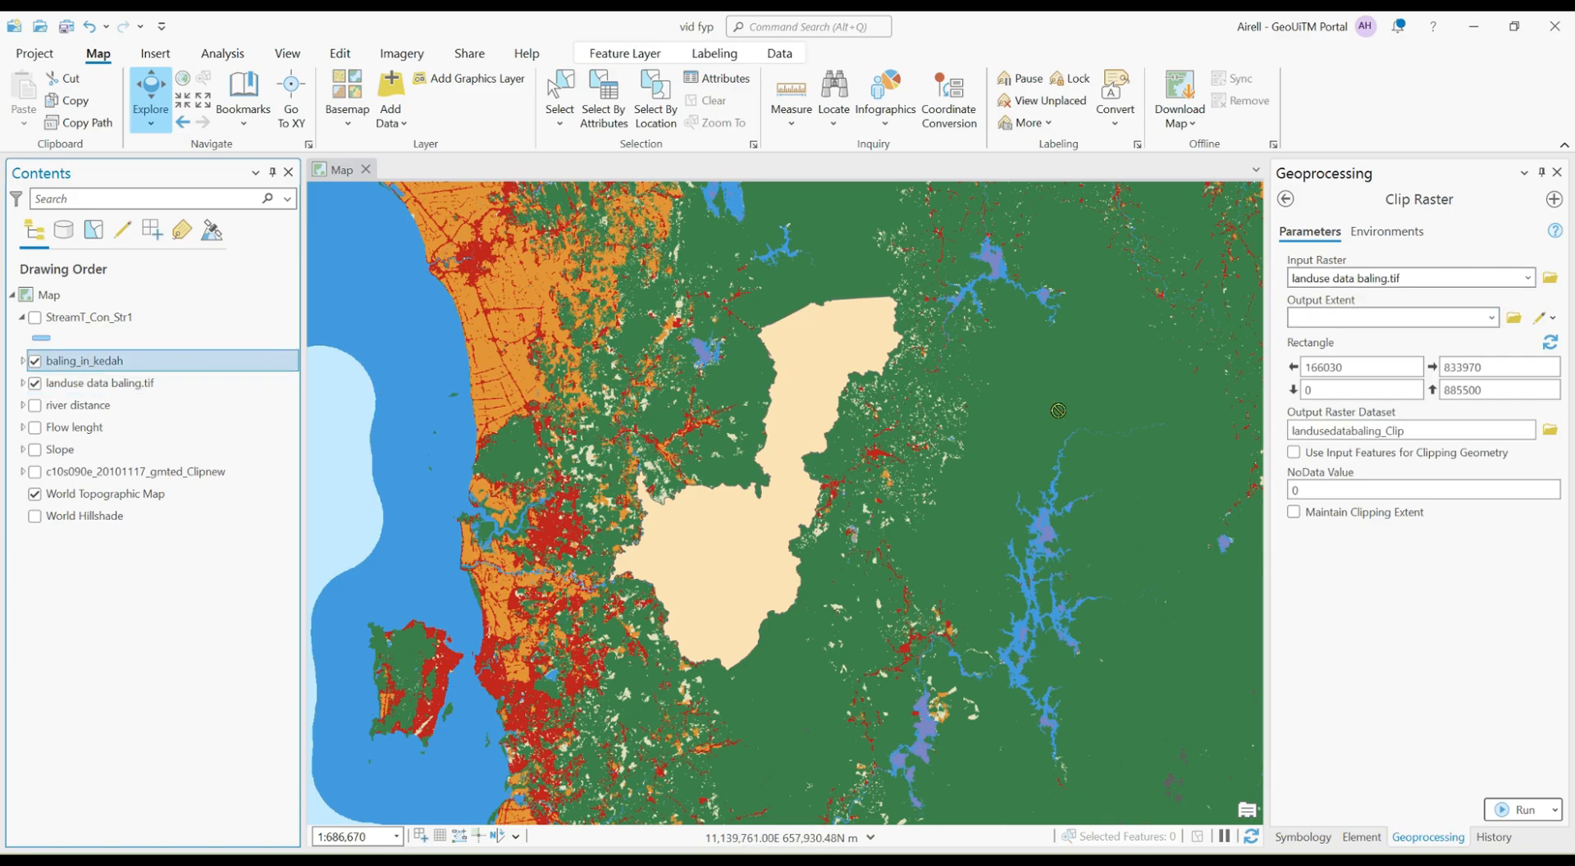
drag(1404, 332, 1395, 319)
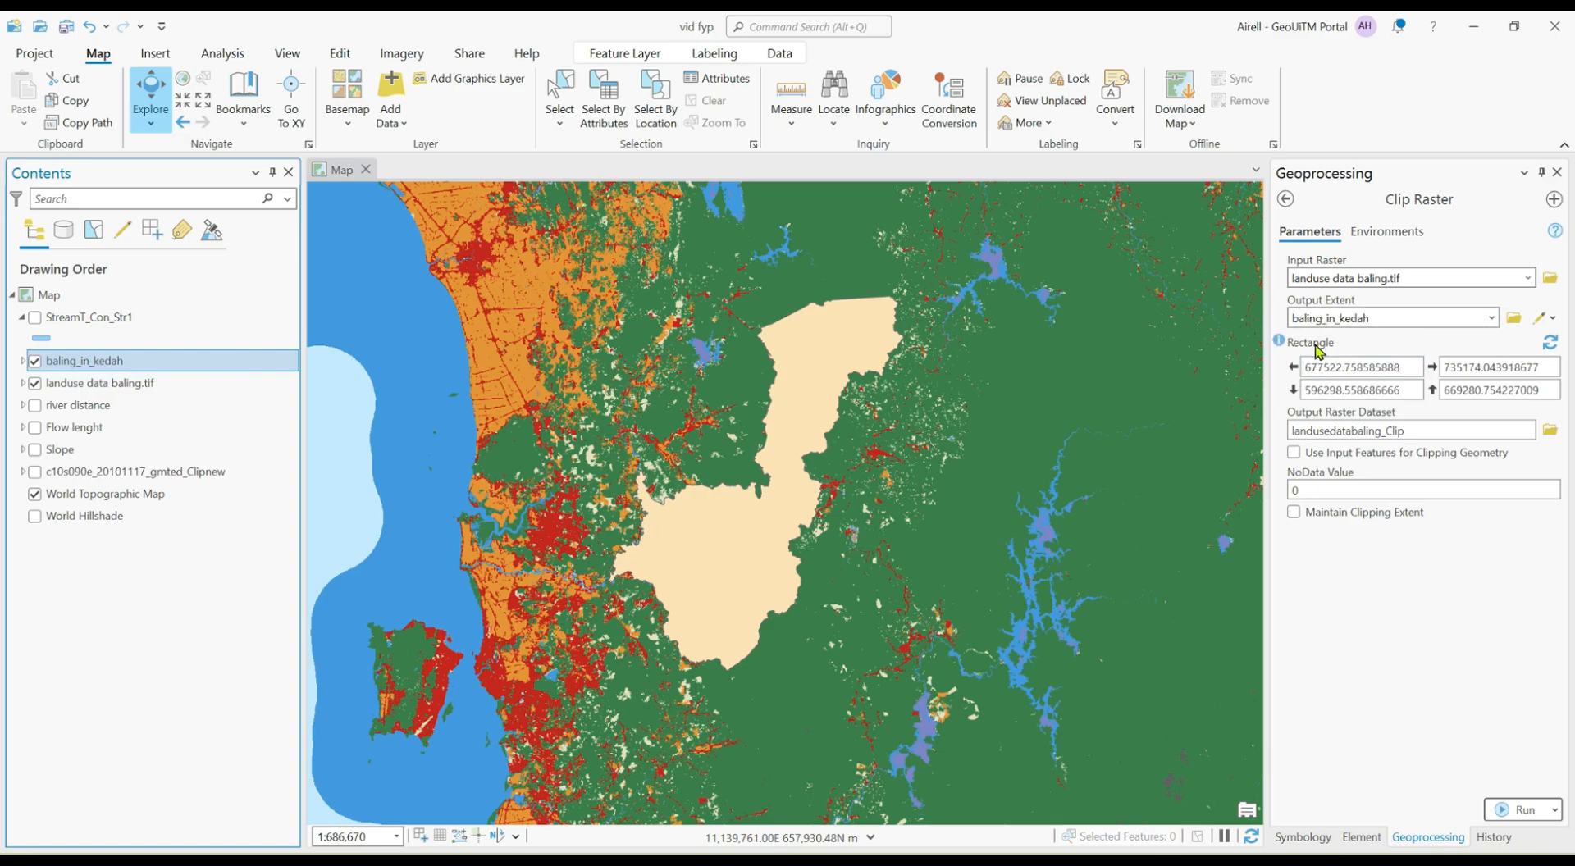
click(1293, 452)
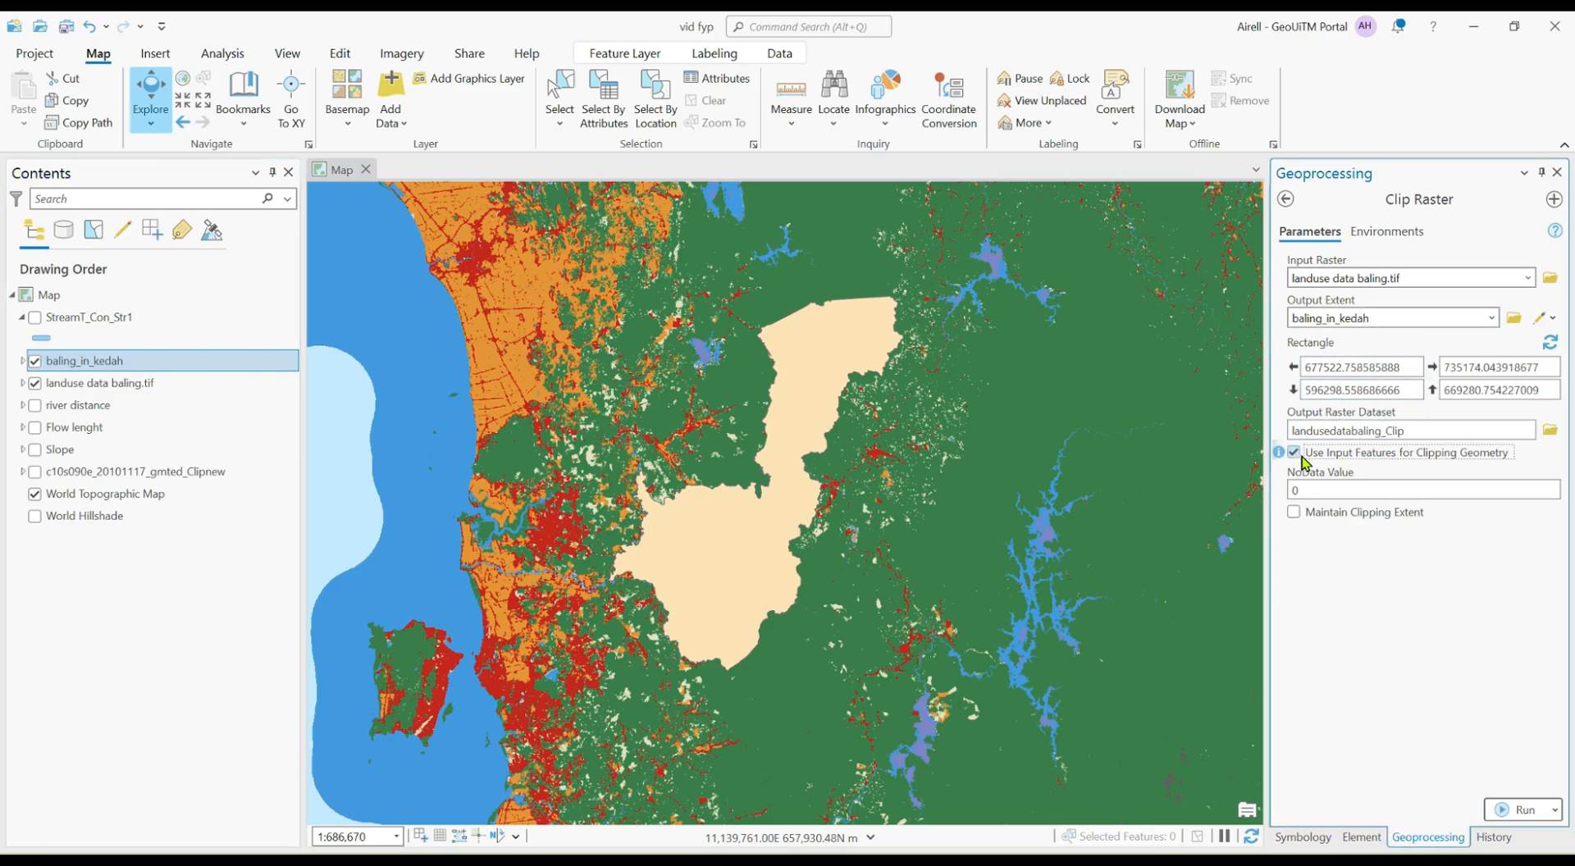
click(1505, 808)
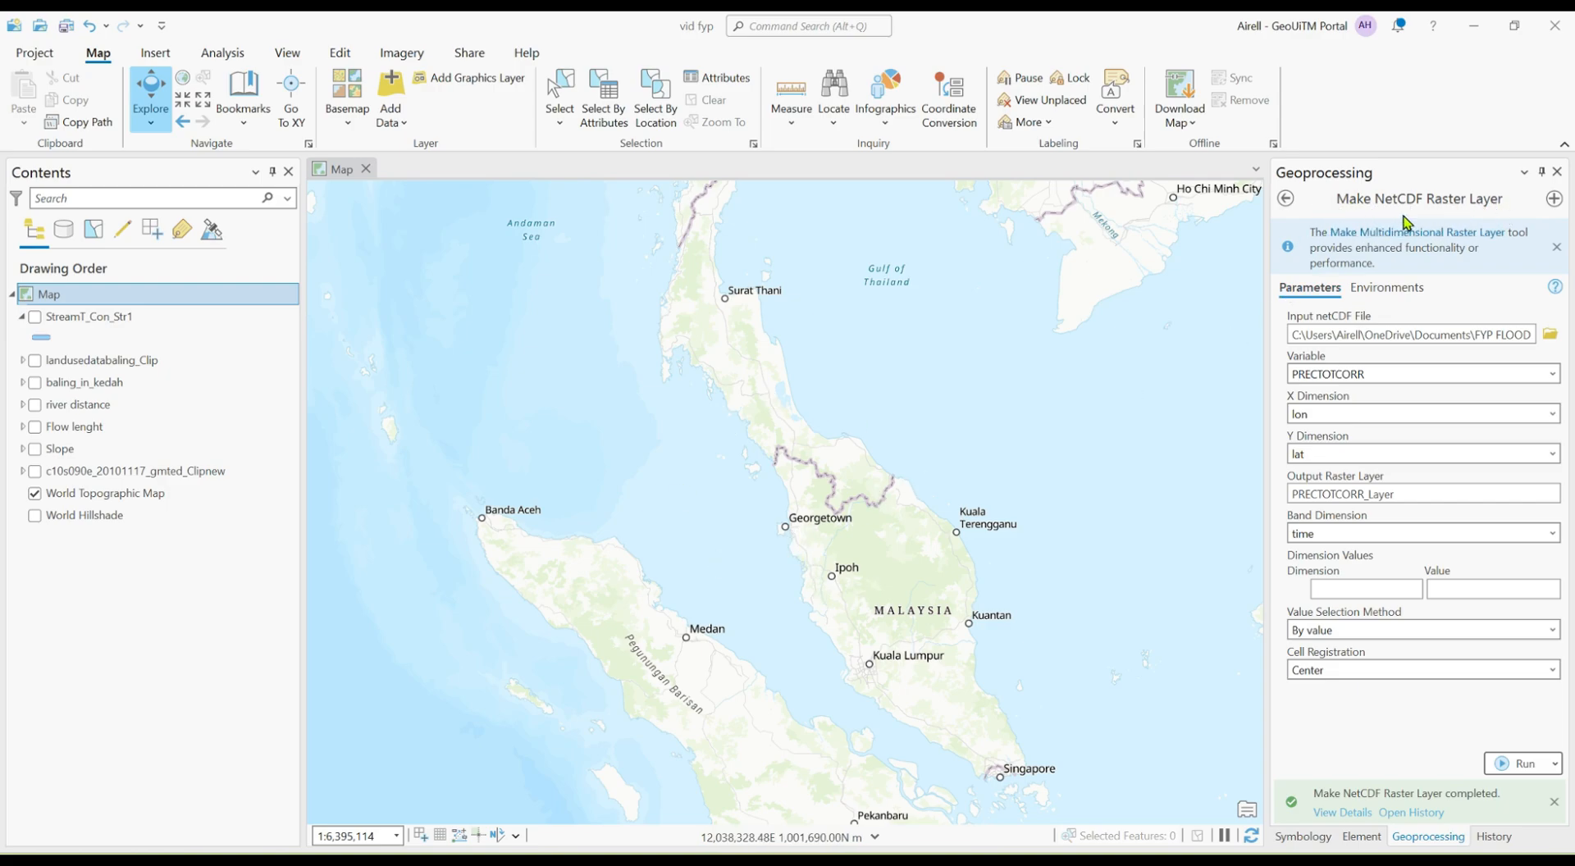
Run Make NetCDF Raster Layer on the POWER_Regional_Daily rainfall file with variable PRECTOTCORR, dimensions lon and lat, and time as band dimension
click(1549, 334)
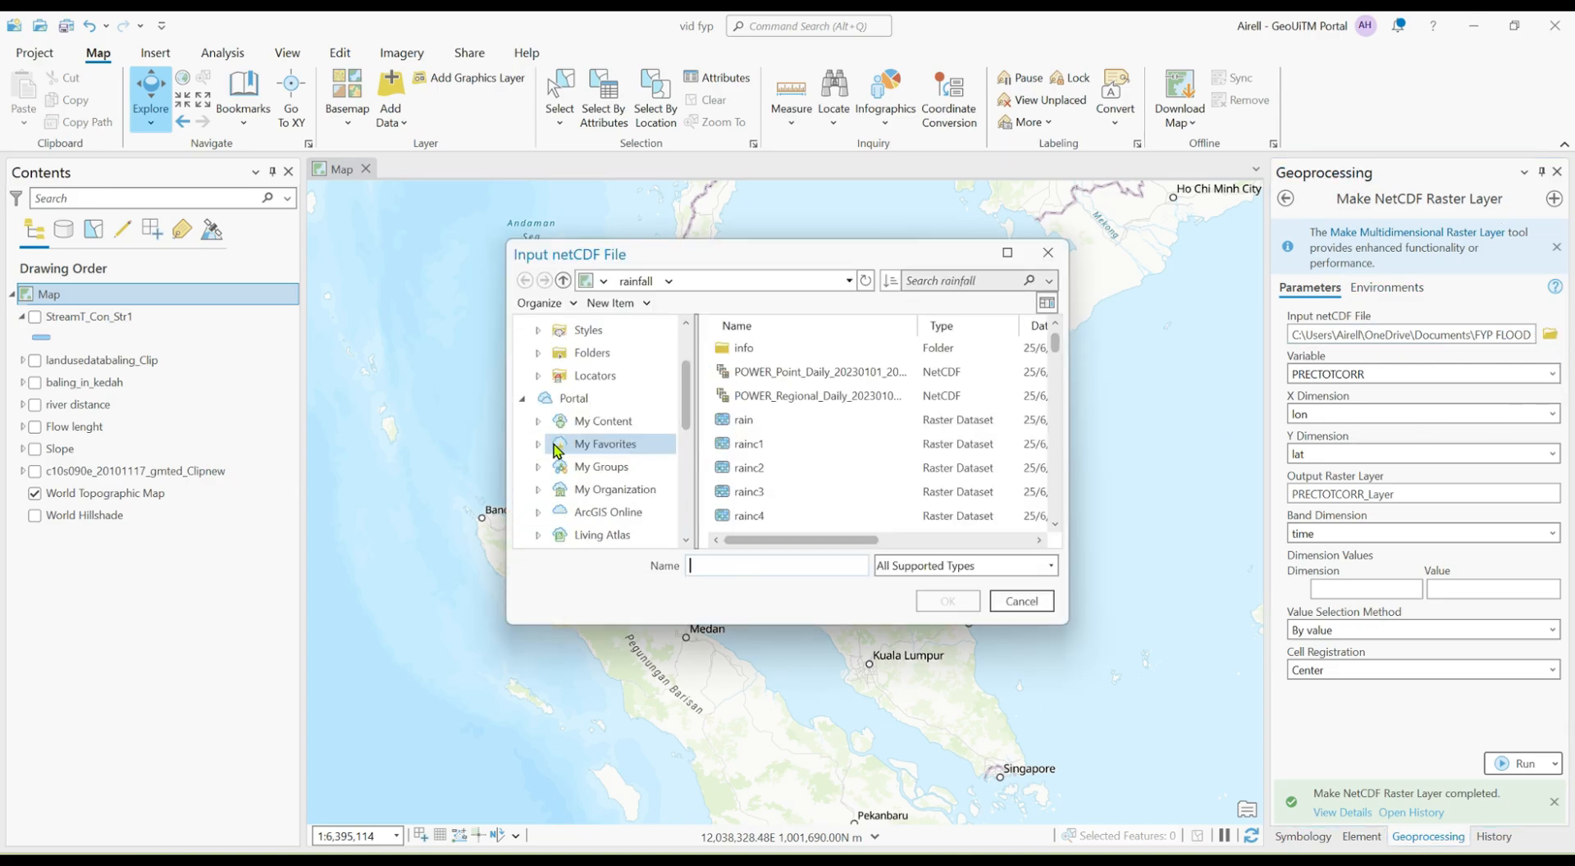
click(796, 400)
click(948, 601)
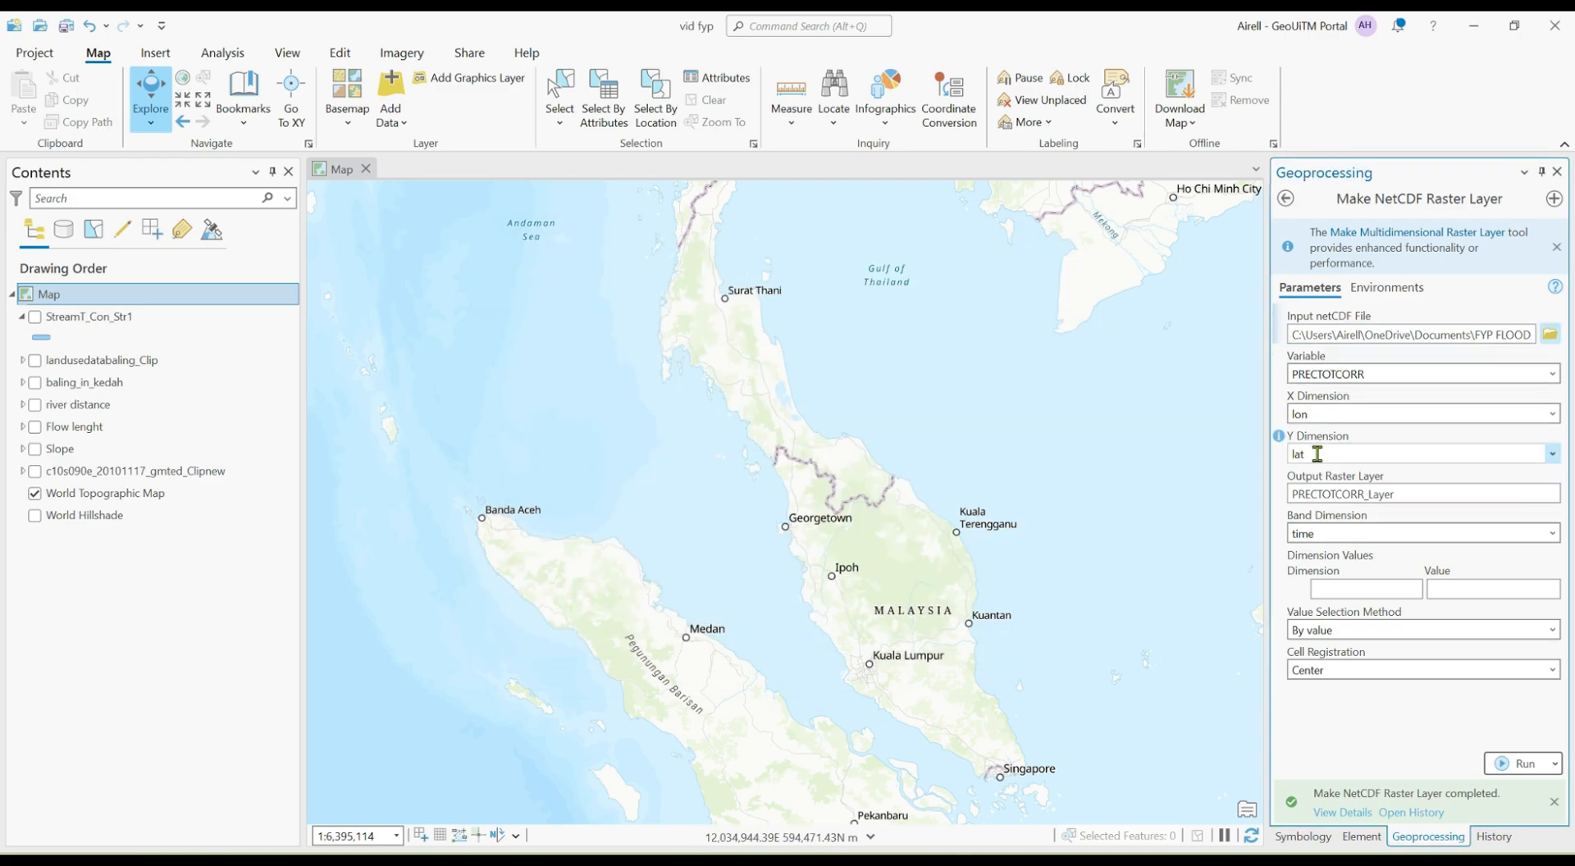
click(1553, 534)
click(1324, 557)
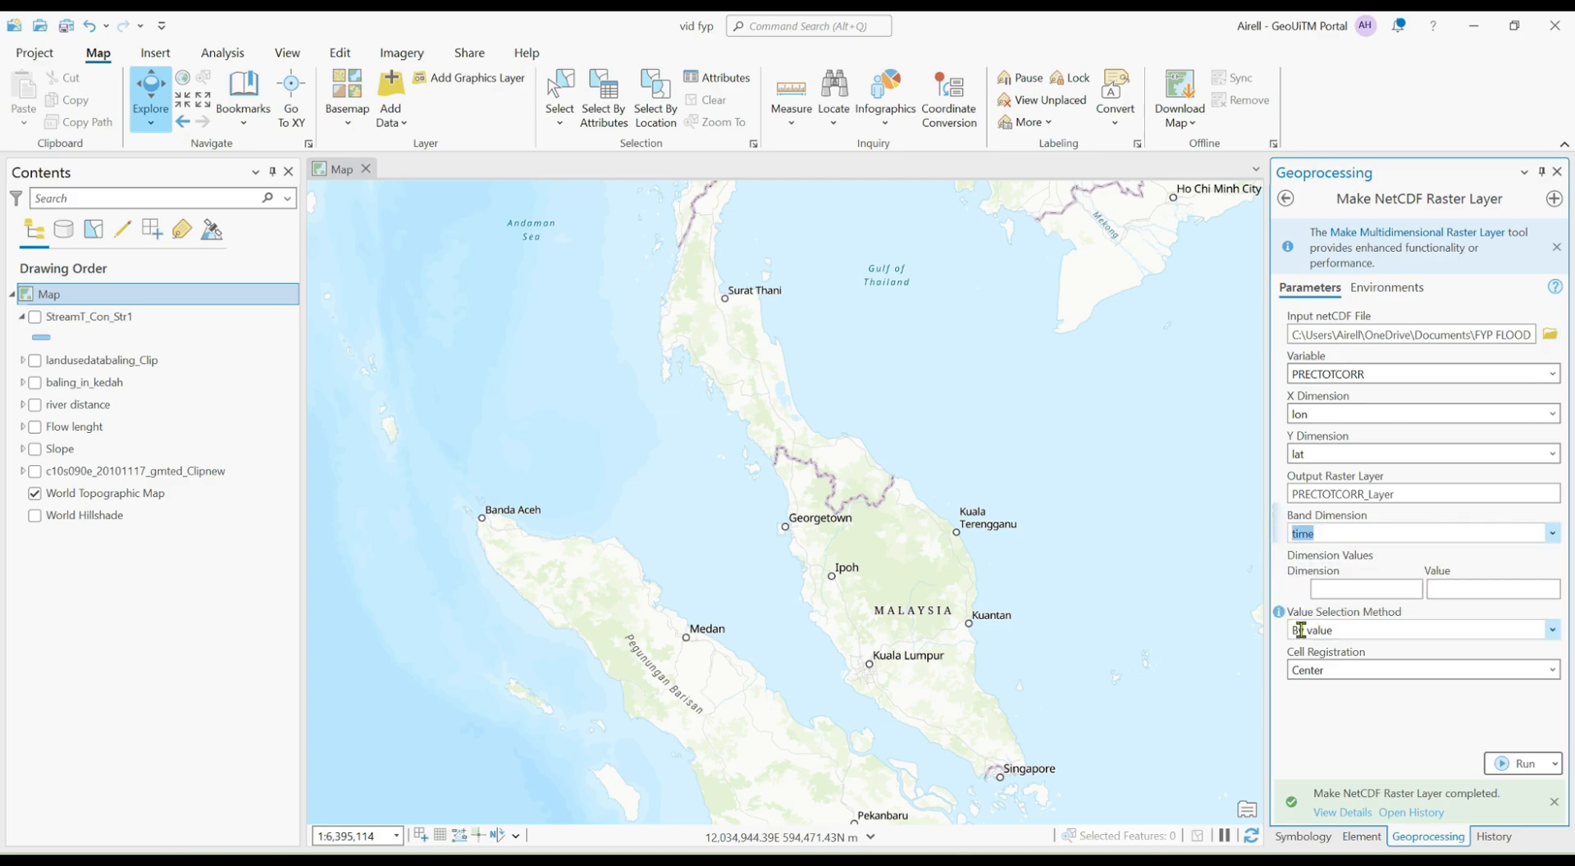
click(1509, 764)
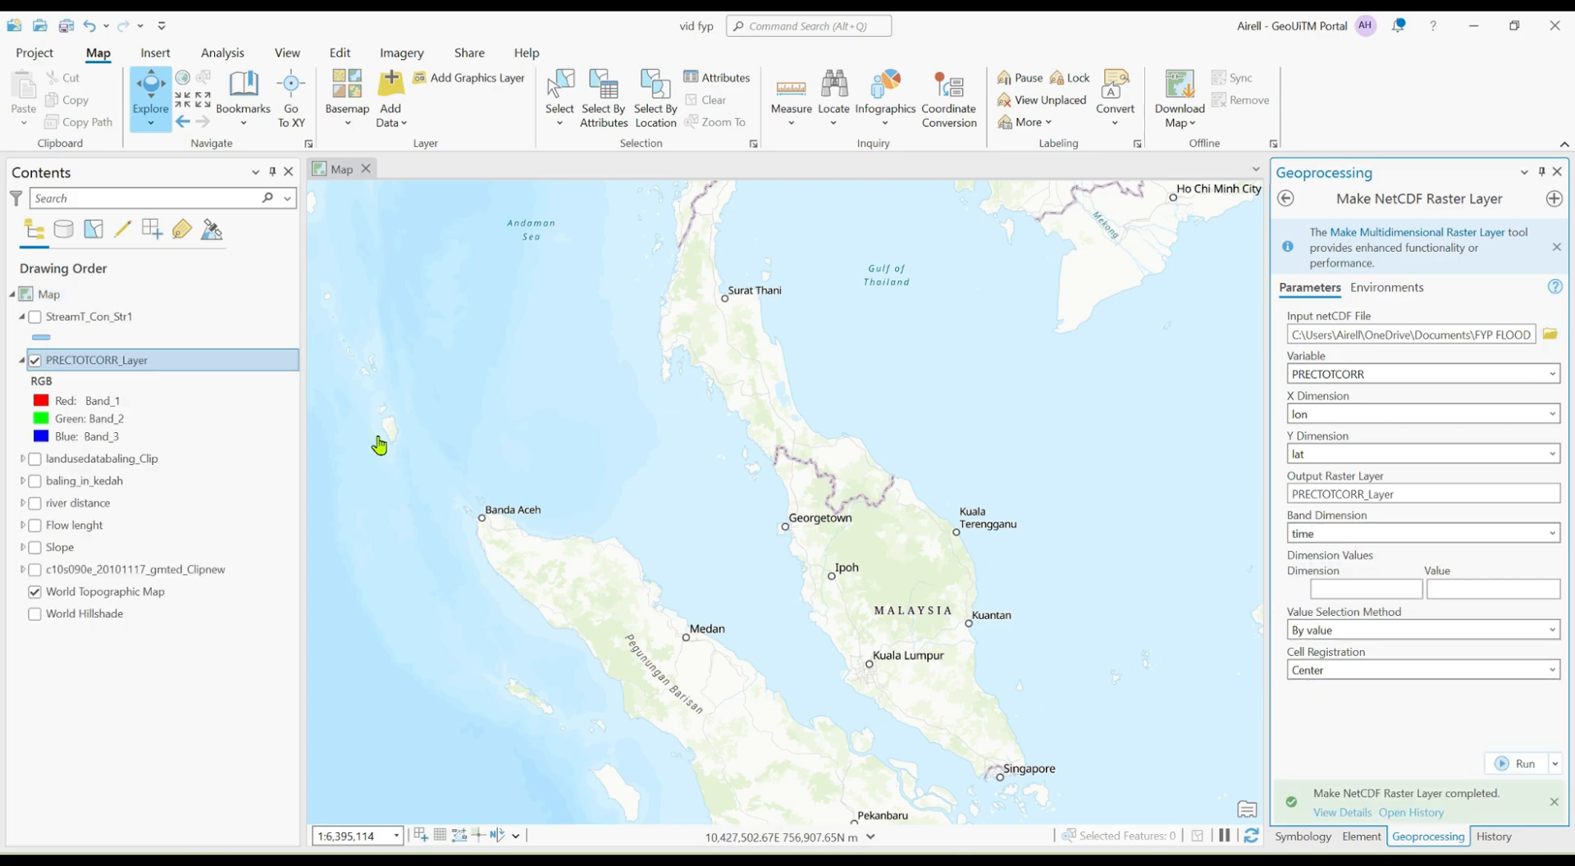
scroll(770, 449, down, 2)
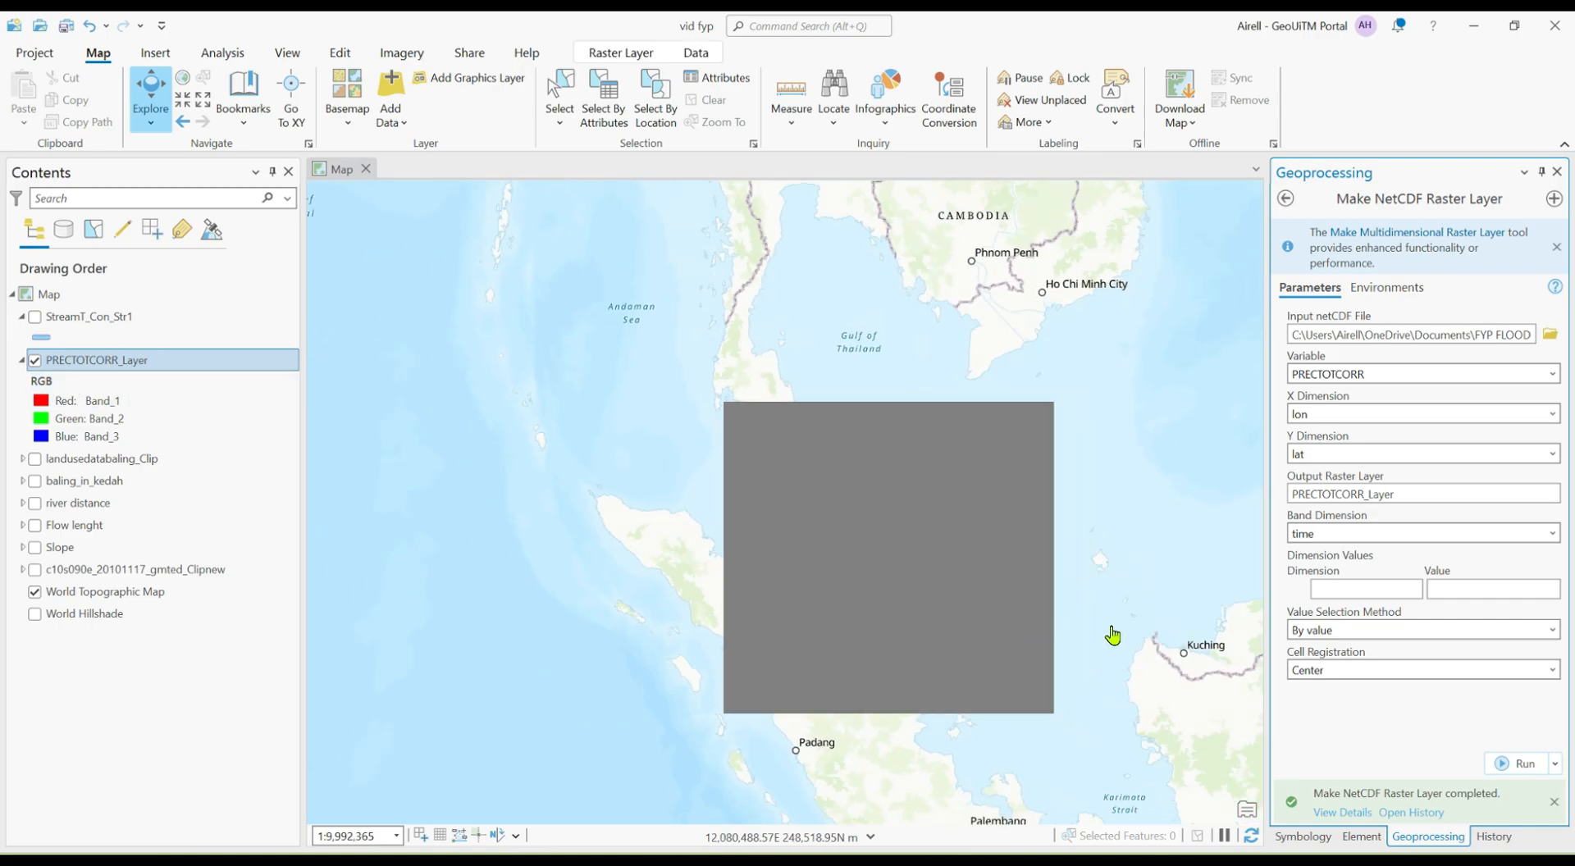
click(698, 53)
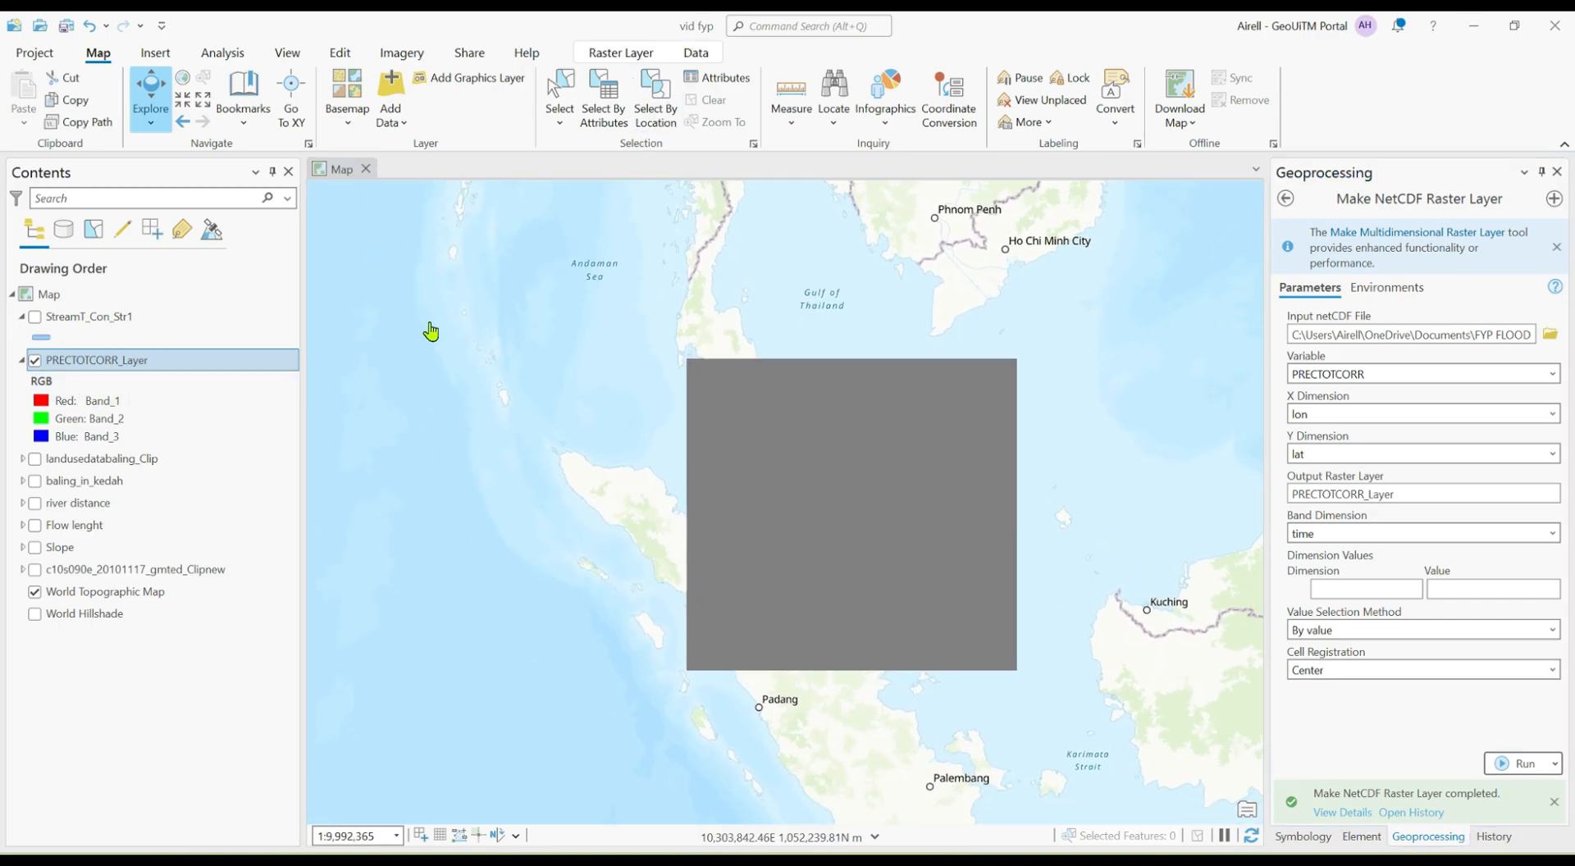
Export PRECTOTCORR_Layer as a TIFF raster with the GCS_WGS_1984 coordinate system and 32 Bit float pixel type
click(238, 361)
click(271, 418)
click(256, 365)
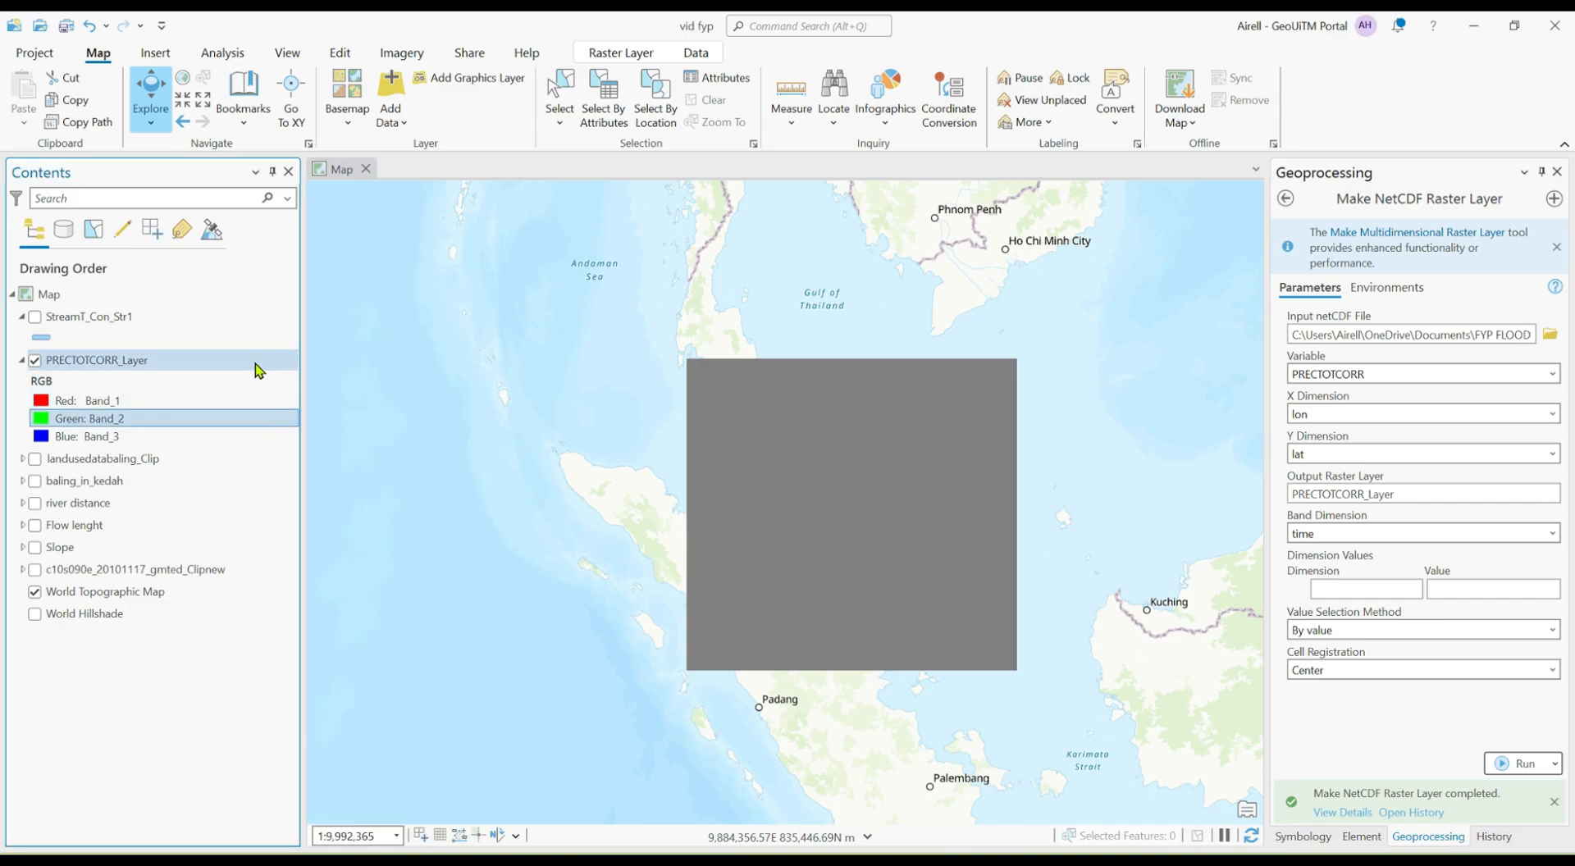
right_click(256, 369)
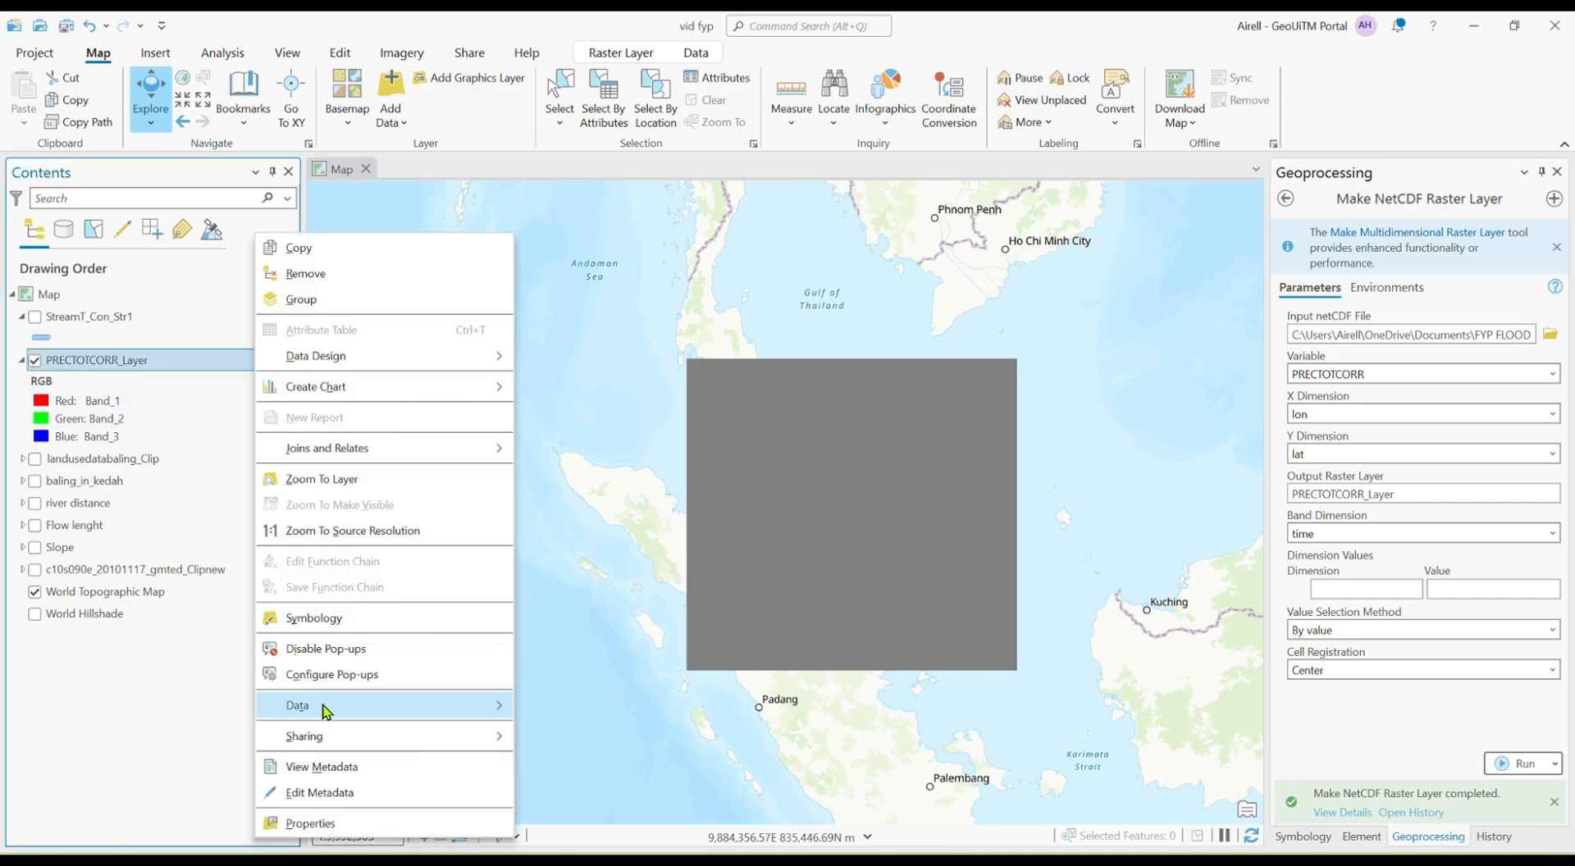
mouse_move(492, 707)
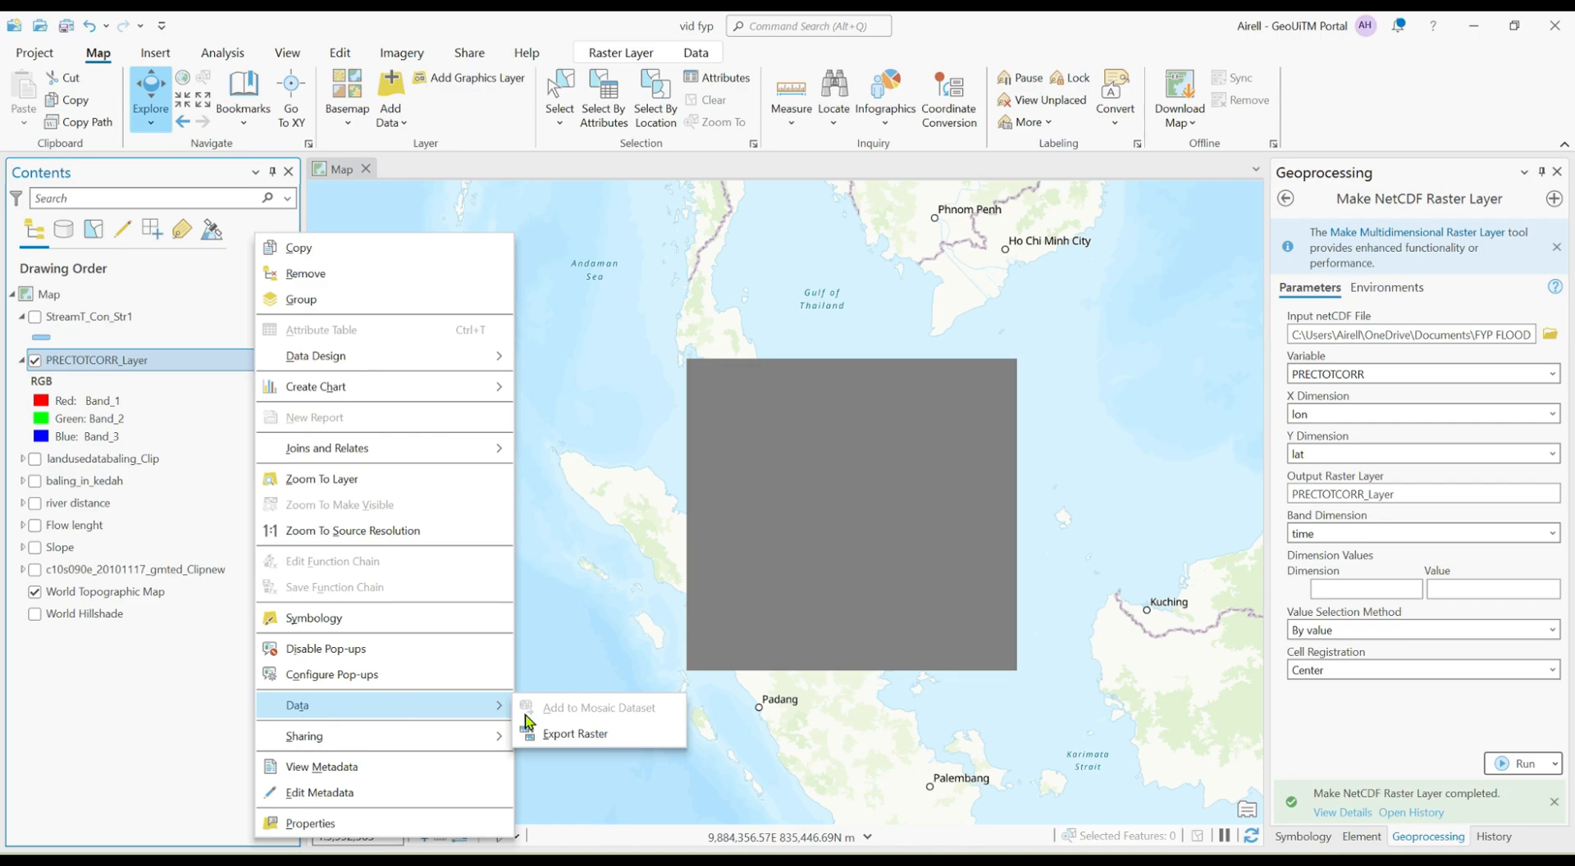
click(574, 734)
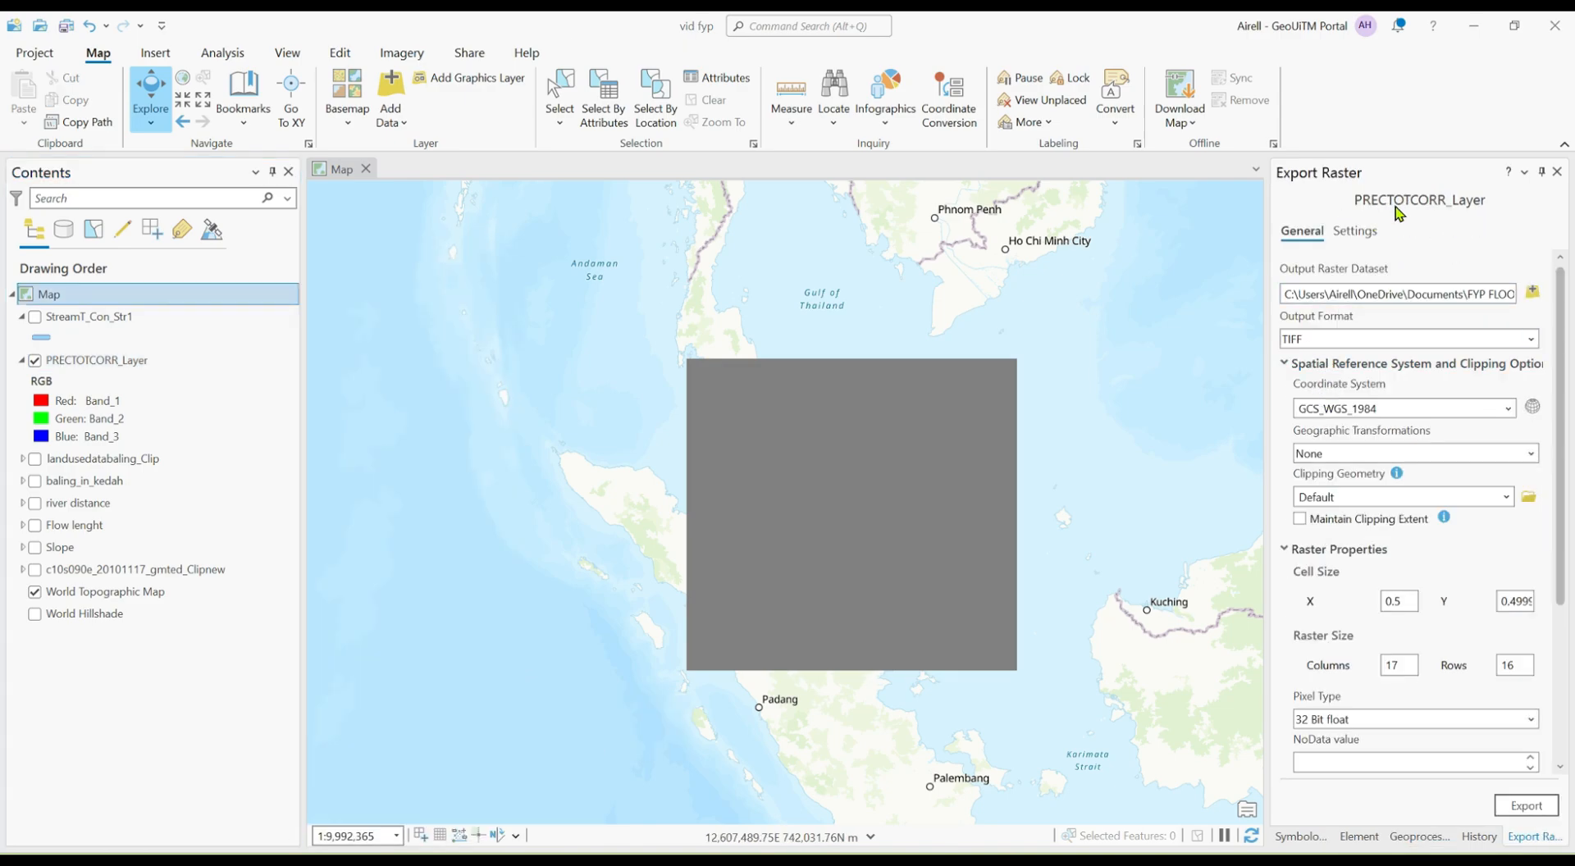
click(1531, 339)
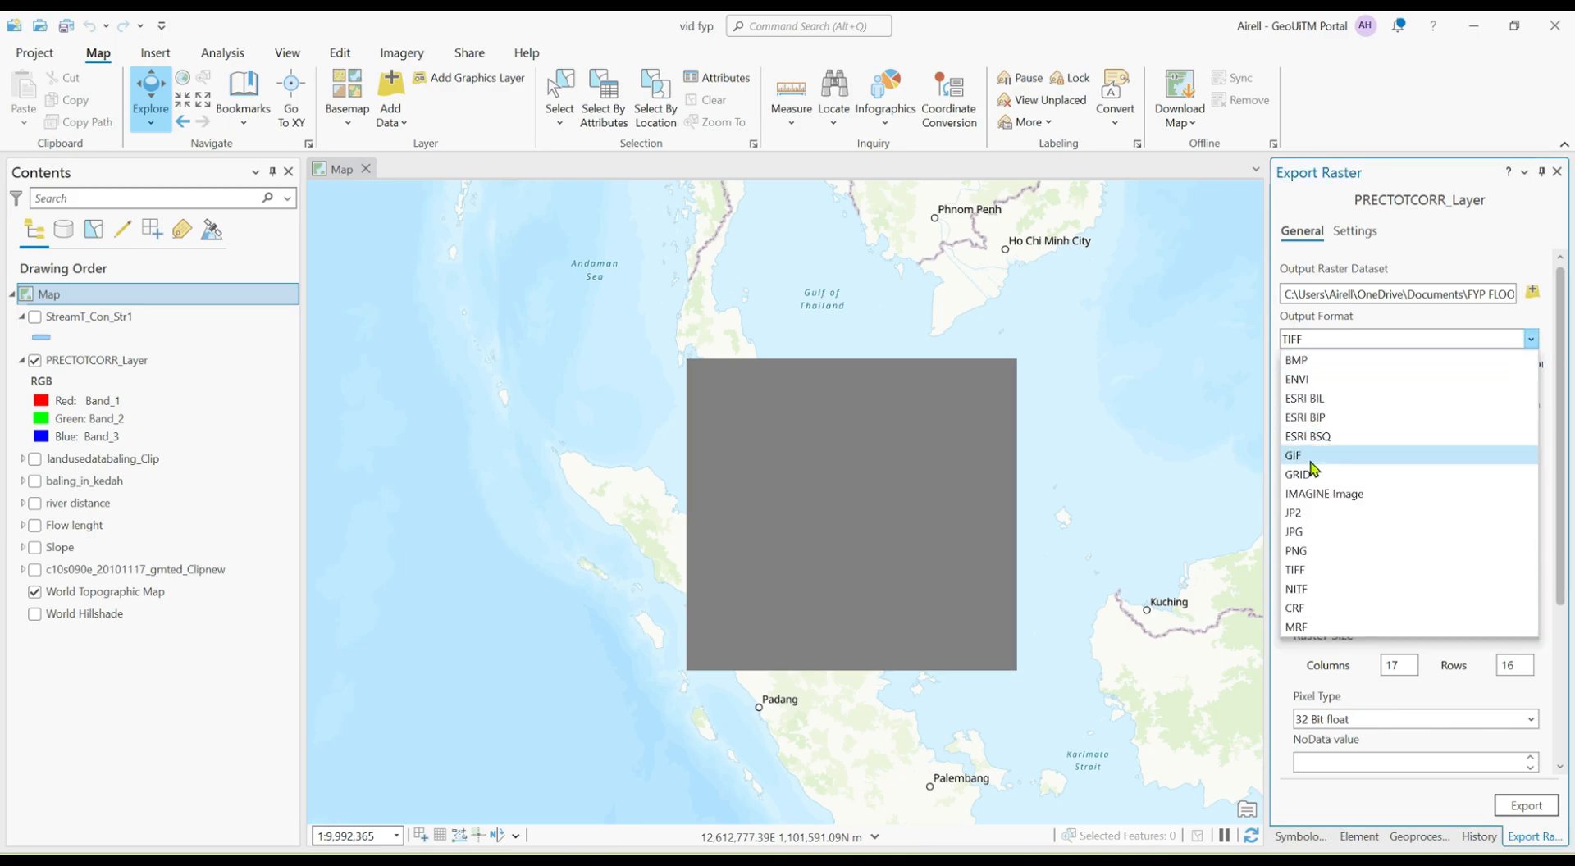
click(1318, 573)
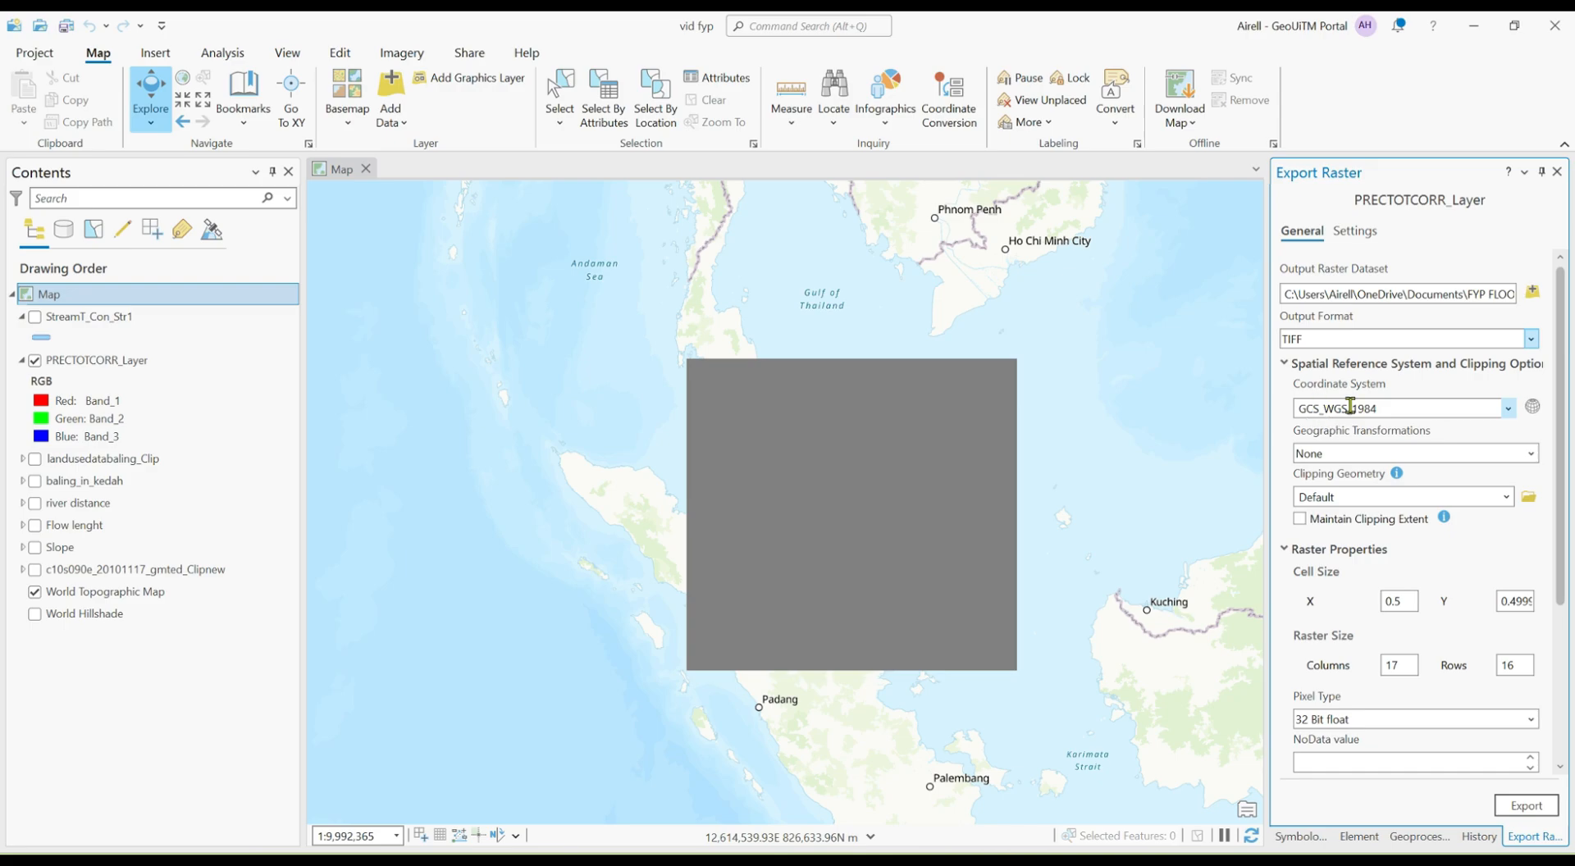
scroll(1428, 648, down, 1)
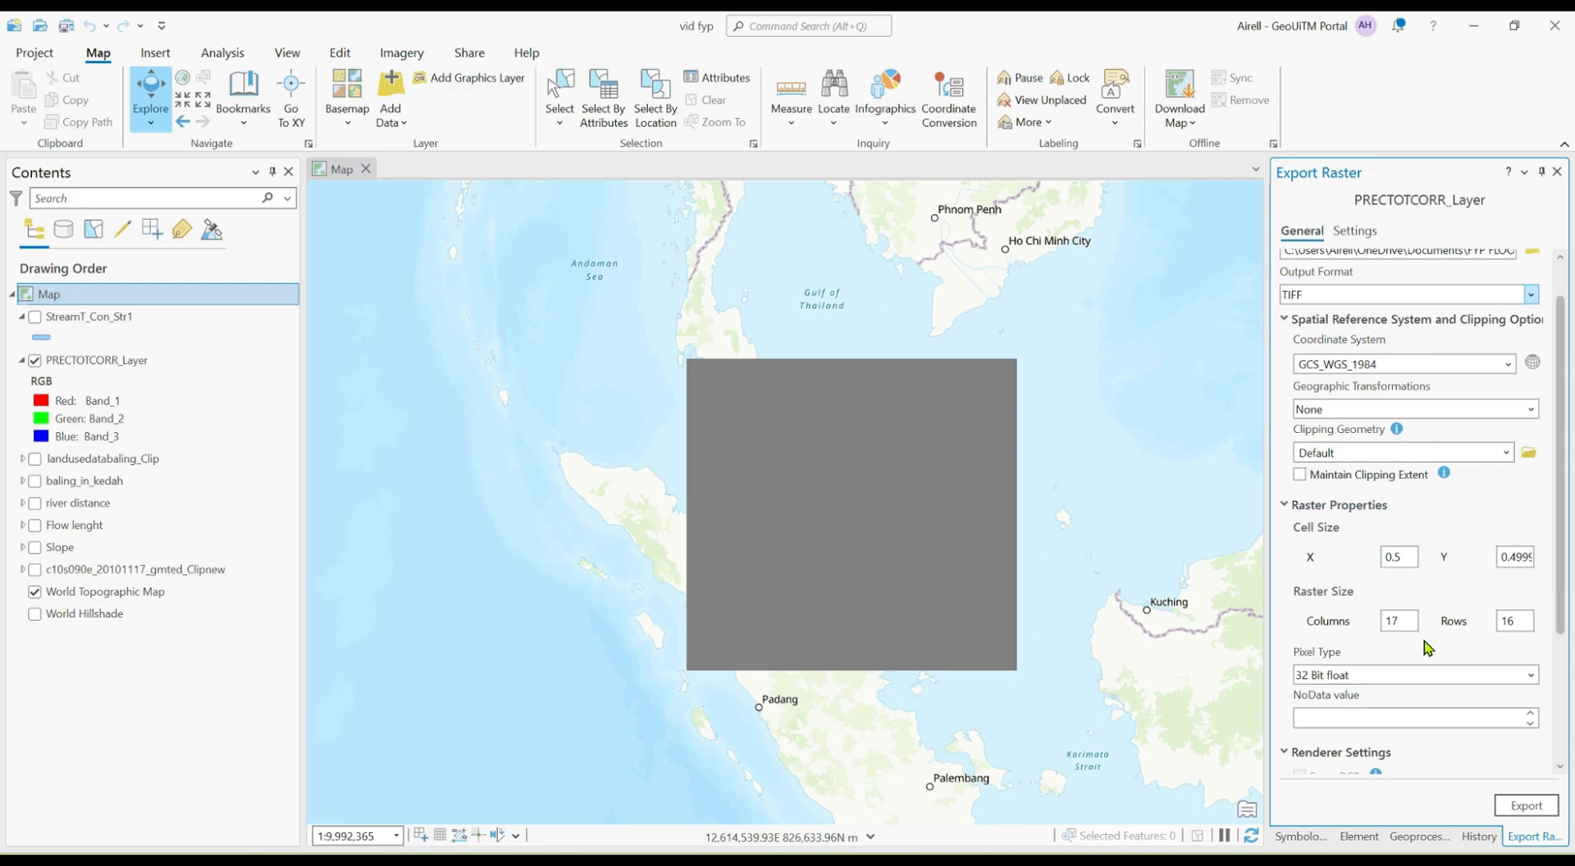
scroll(1426, 706, down, 2)
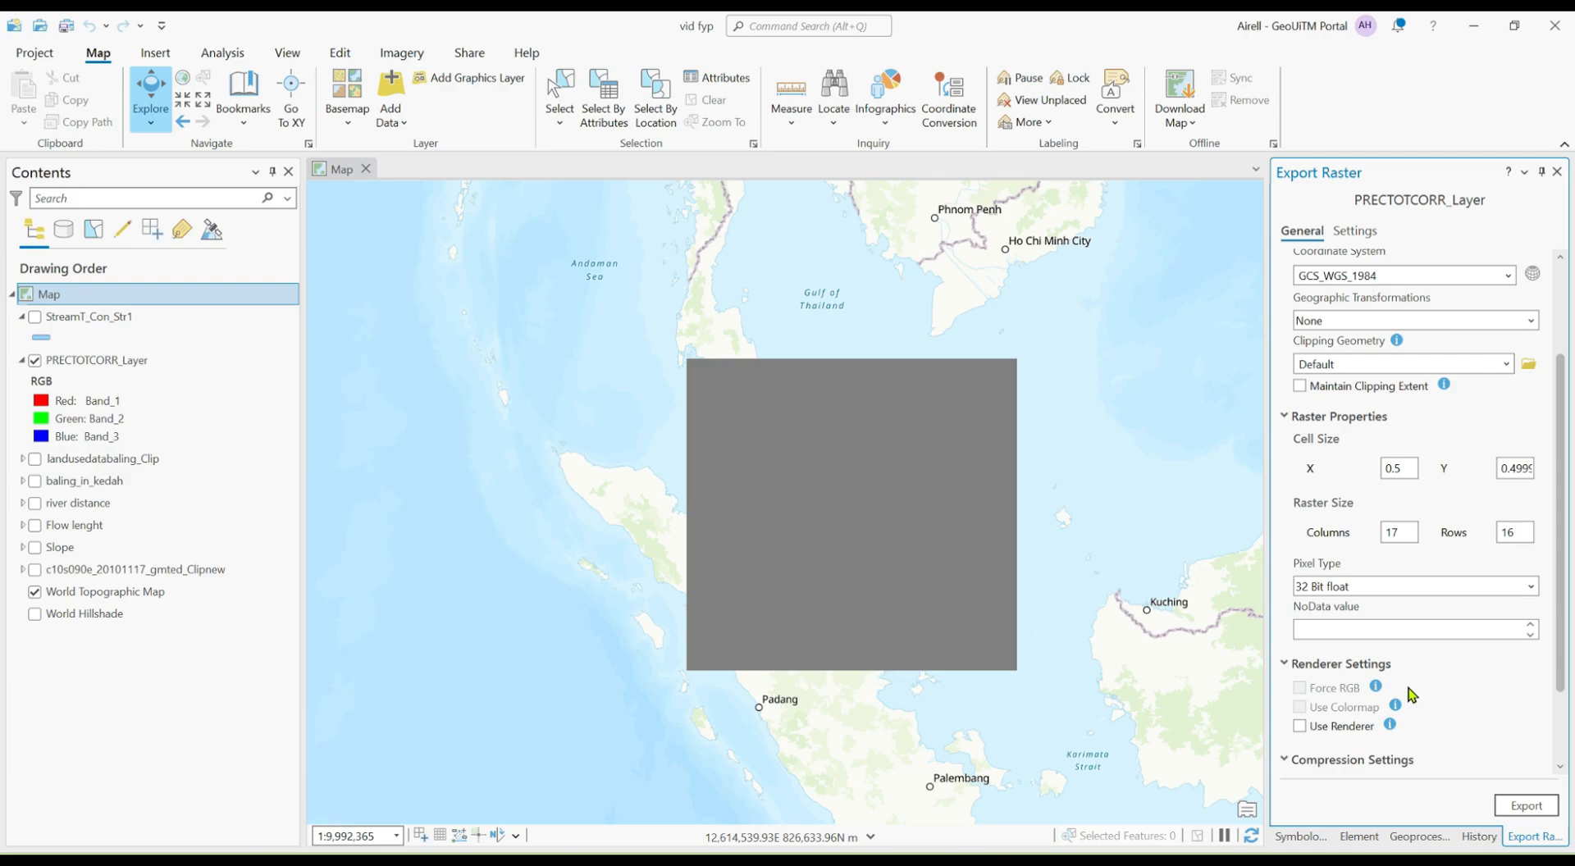
scroll(1410, 695, down, 2)
click(1527, 805)
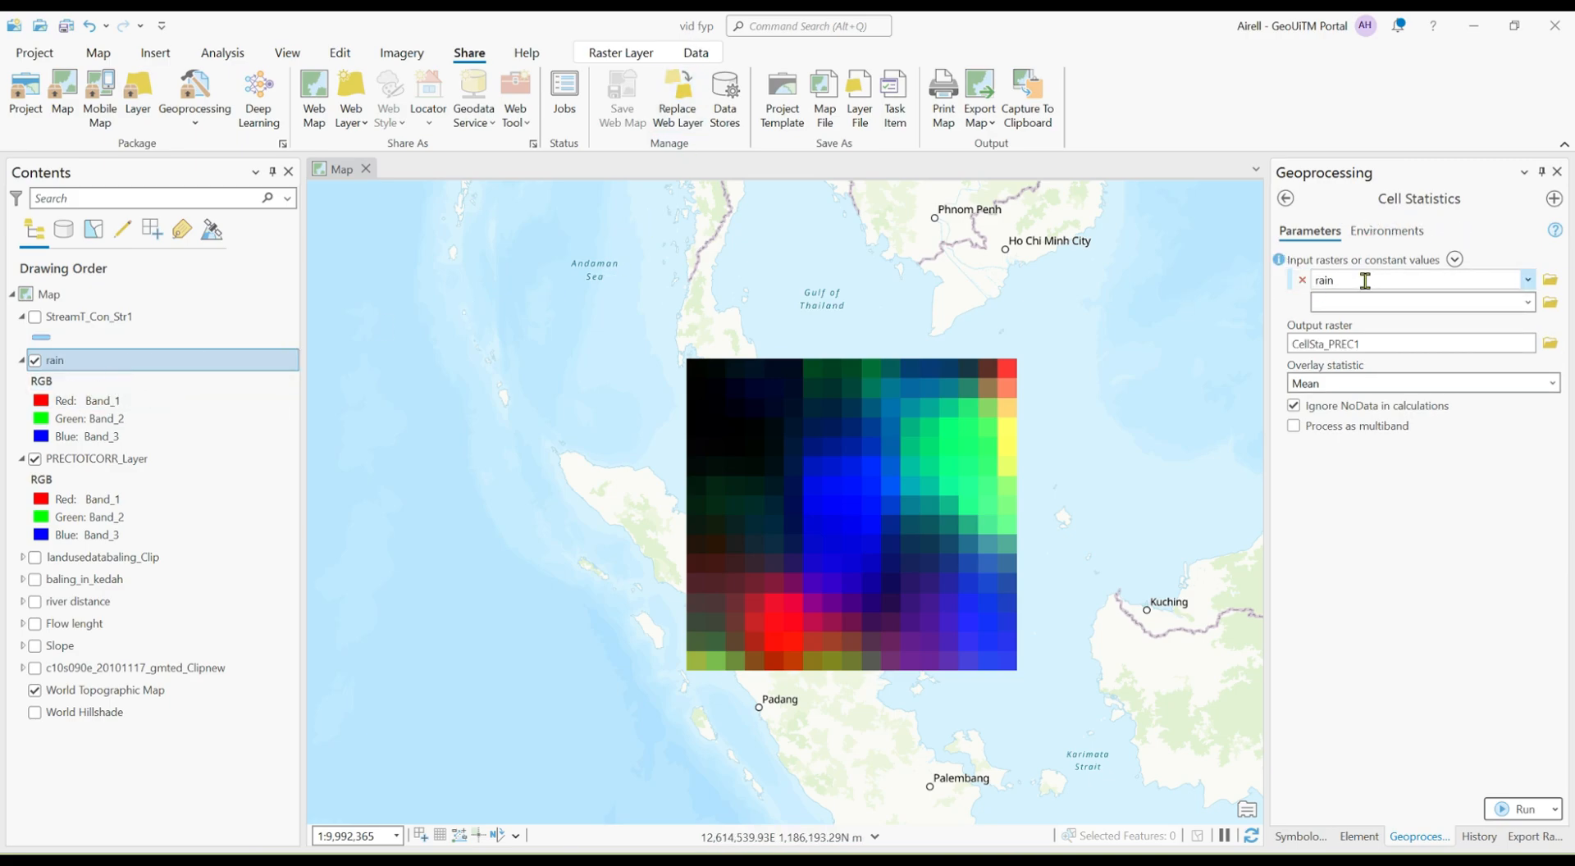
Run Cell Statistics on the rain raster with Sum as the overlay statistic and CellSta_PREC1 as the output raster
click(1337, 302)
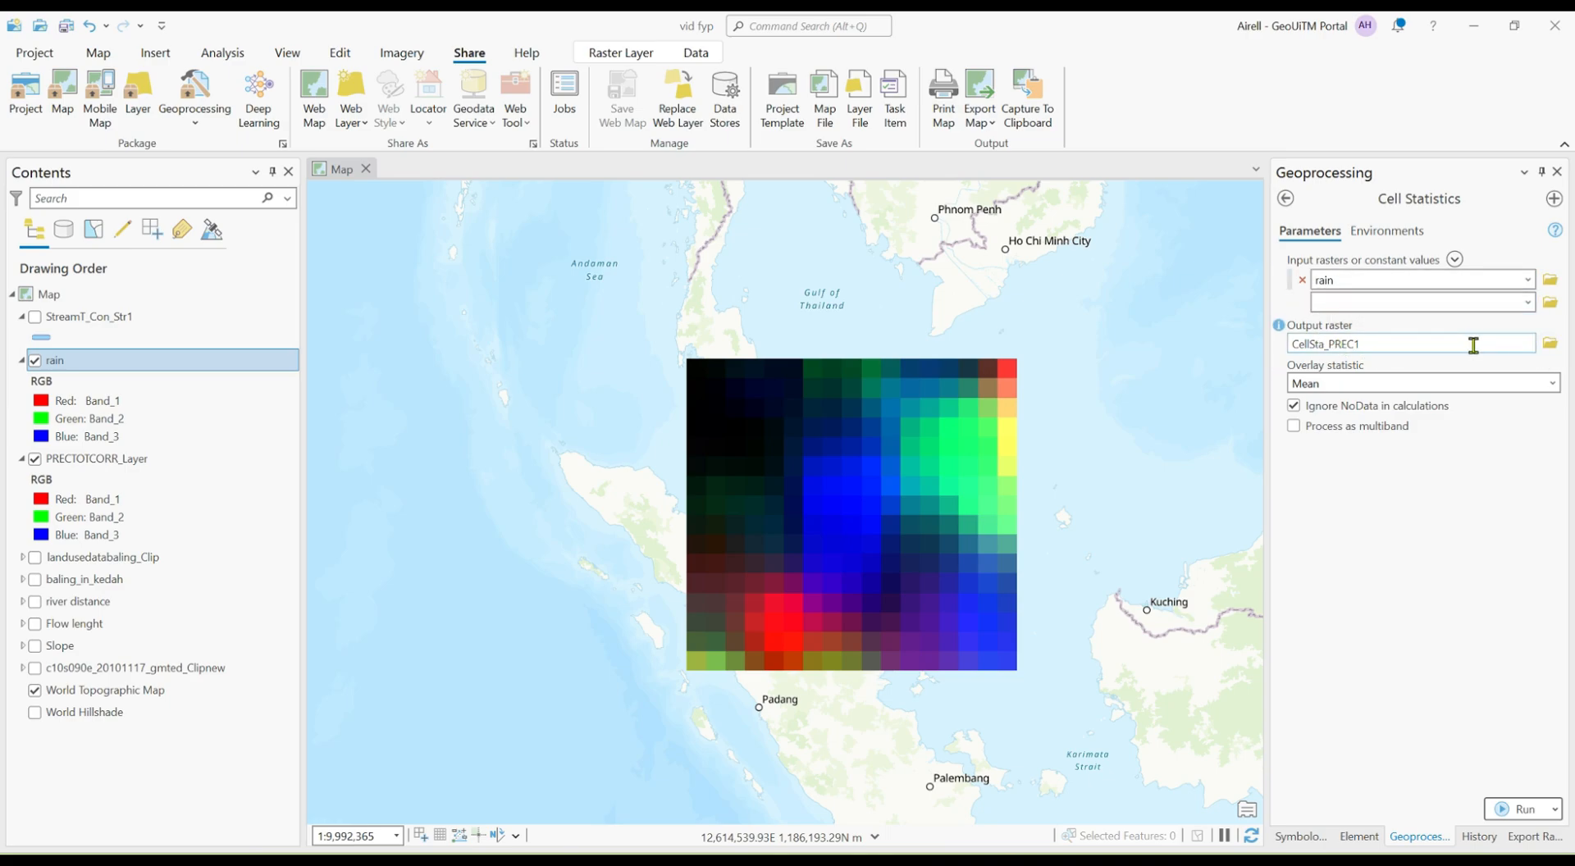
click(1512, 384)
click(1552, 385)
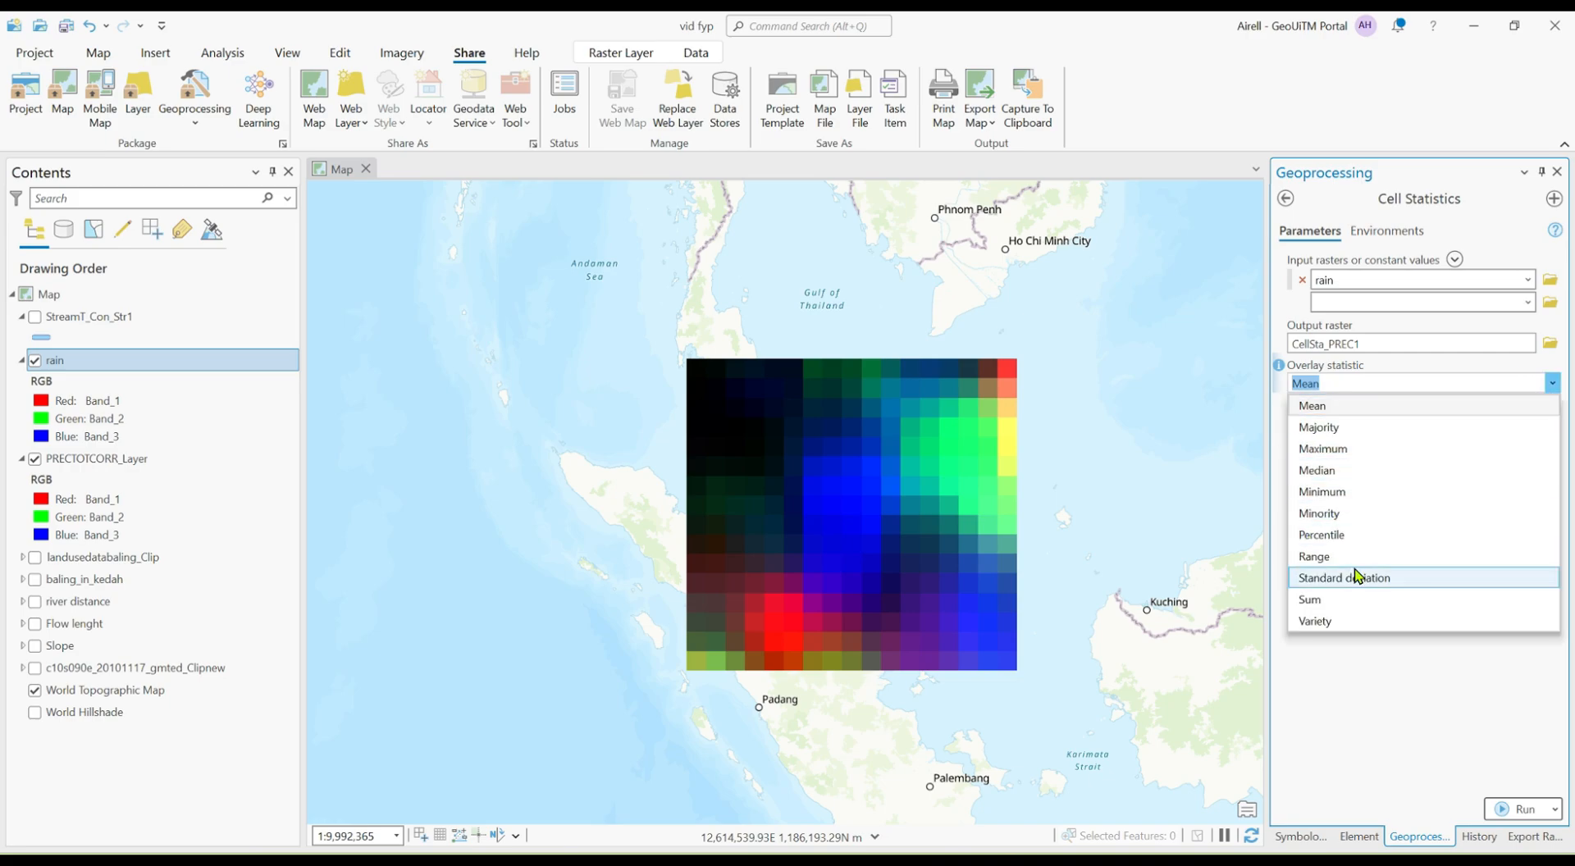
click(1346, 598)
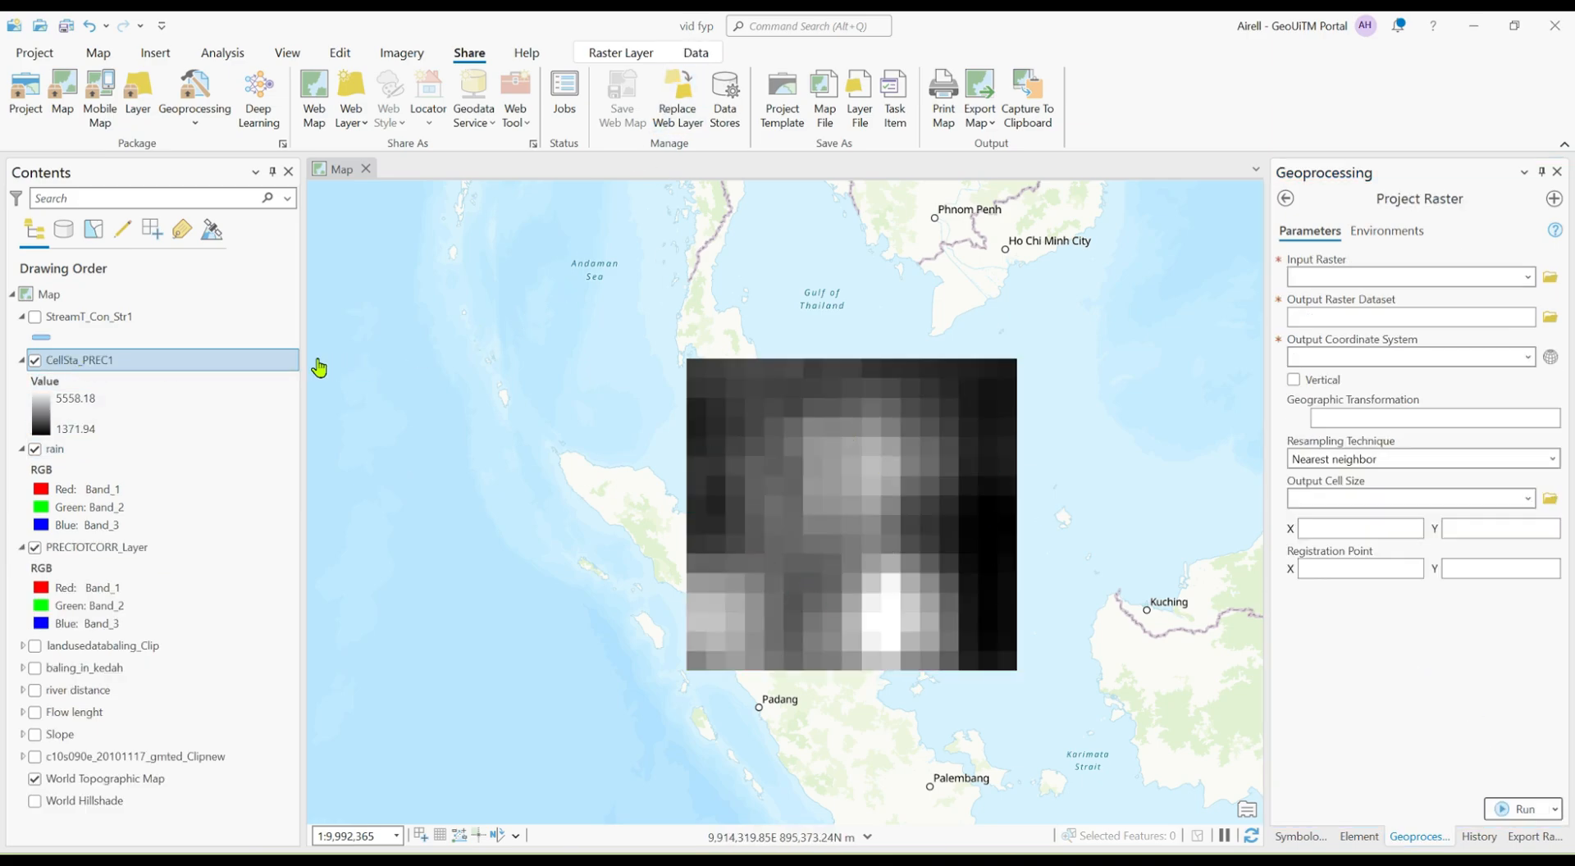
Rename the CellSta_PREC1 layer to CellSta_rain in its layer properties
right_click(241, 364)
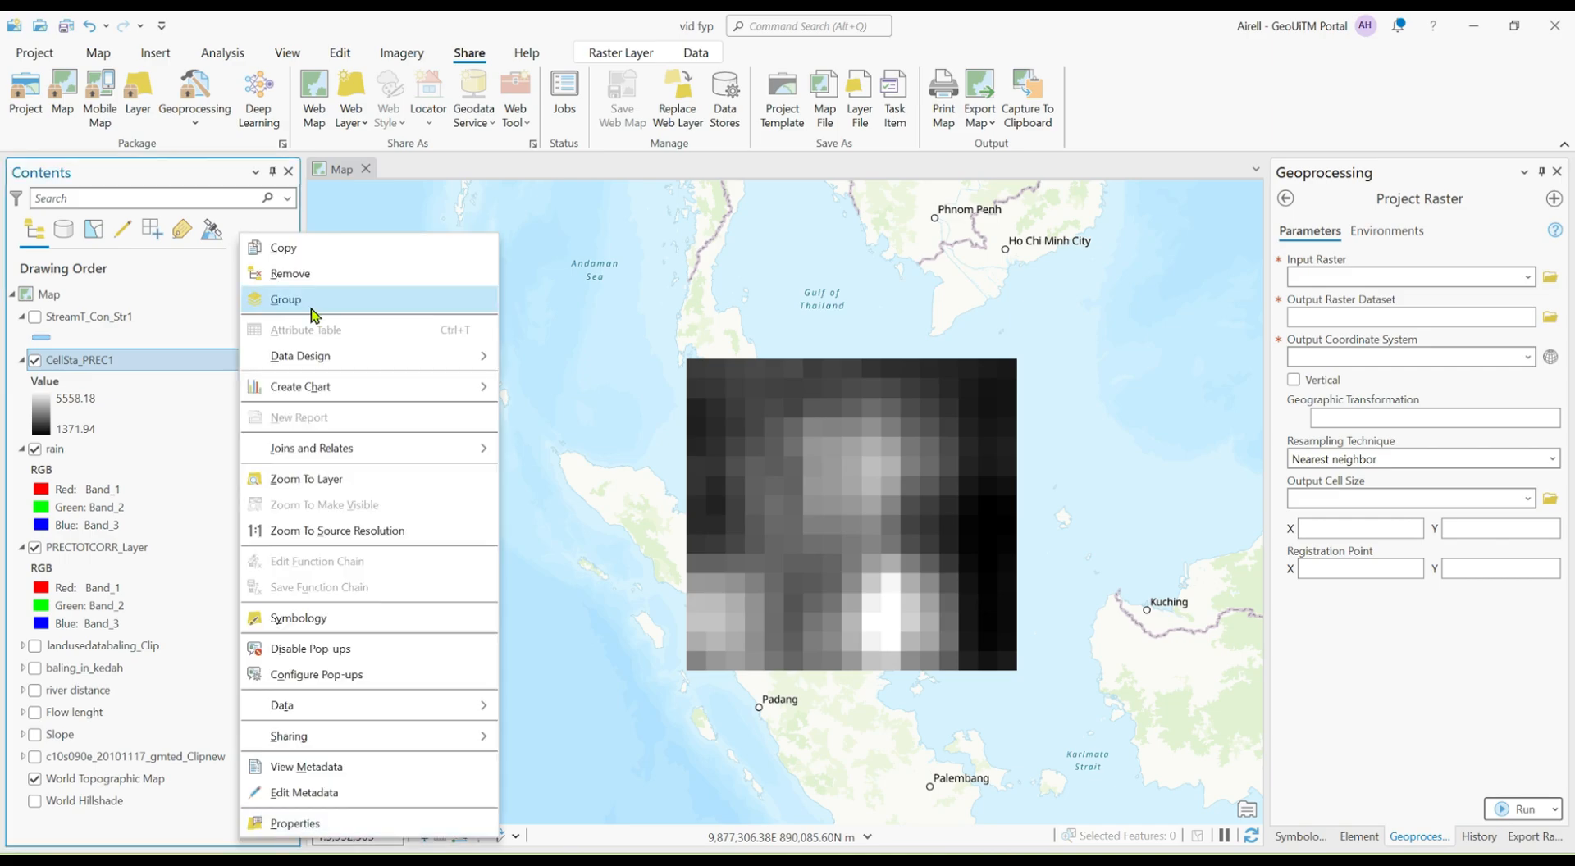
click(295, 822)
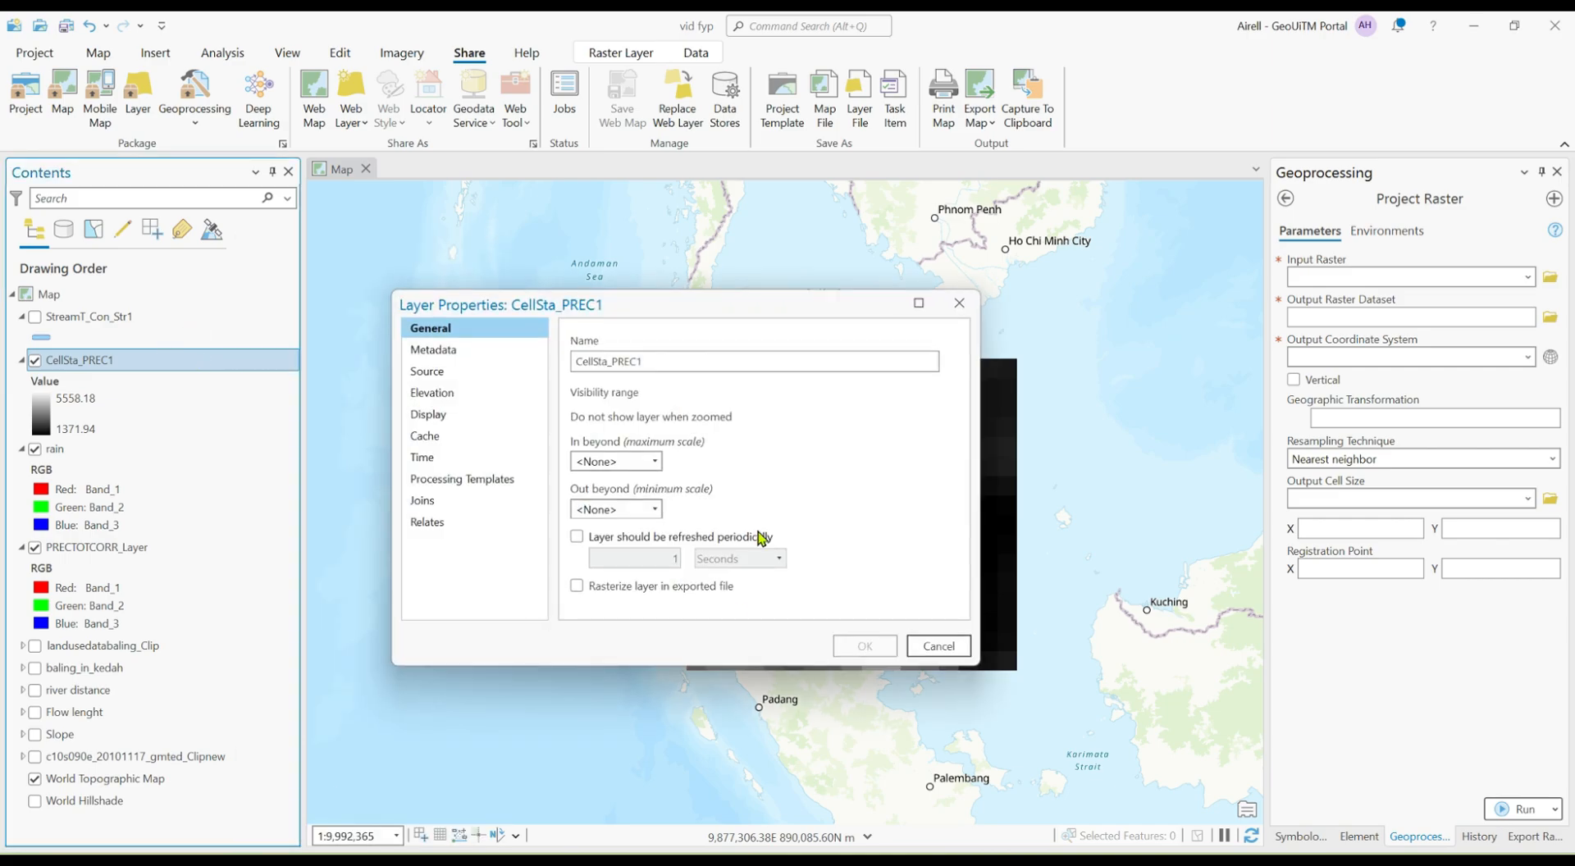
click(685, 360)
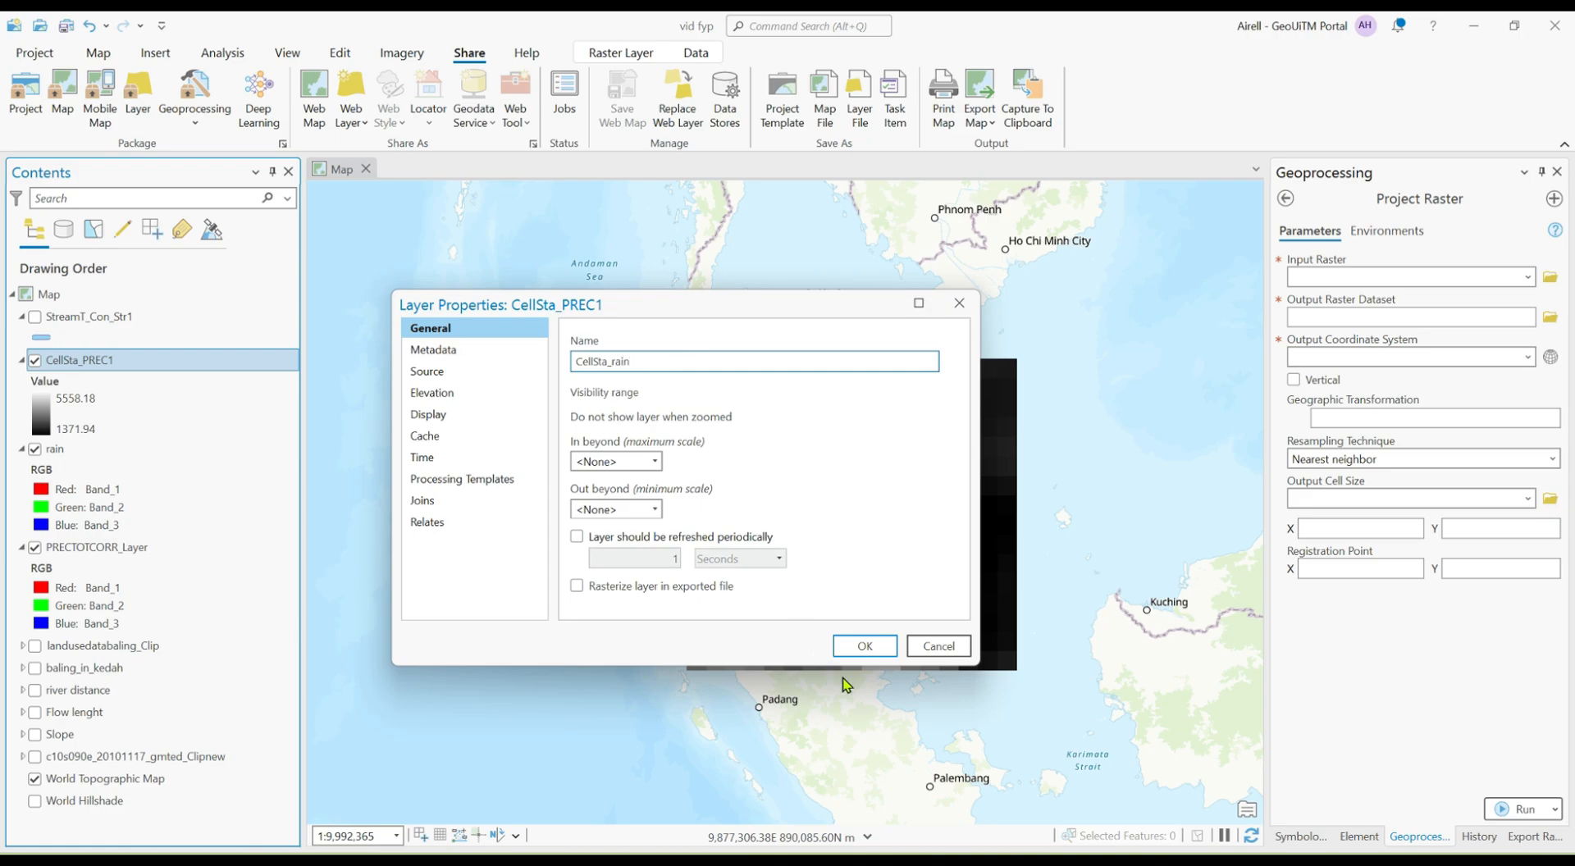
click(865, 646)
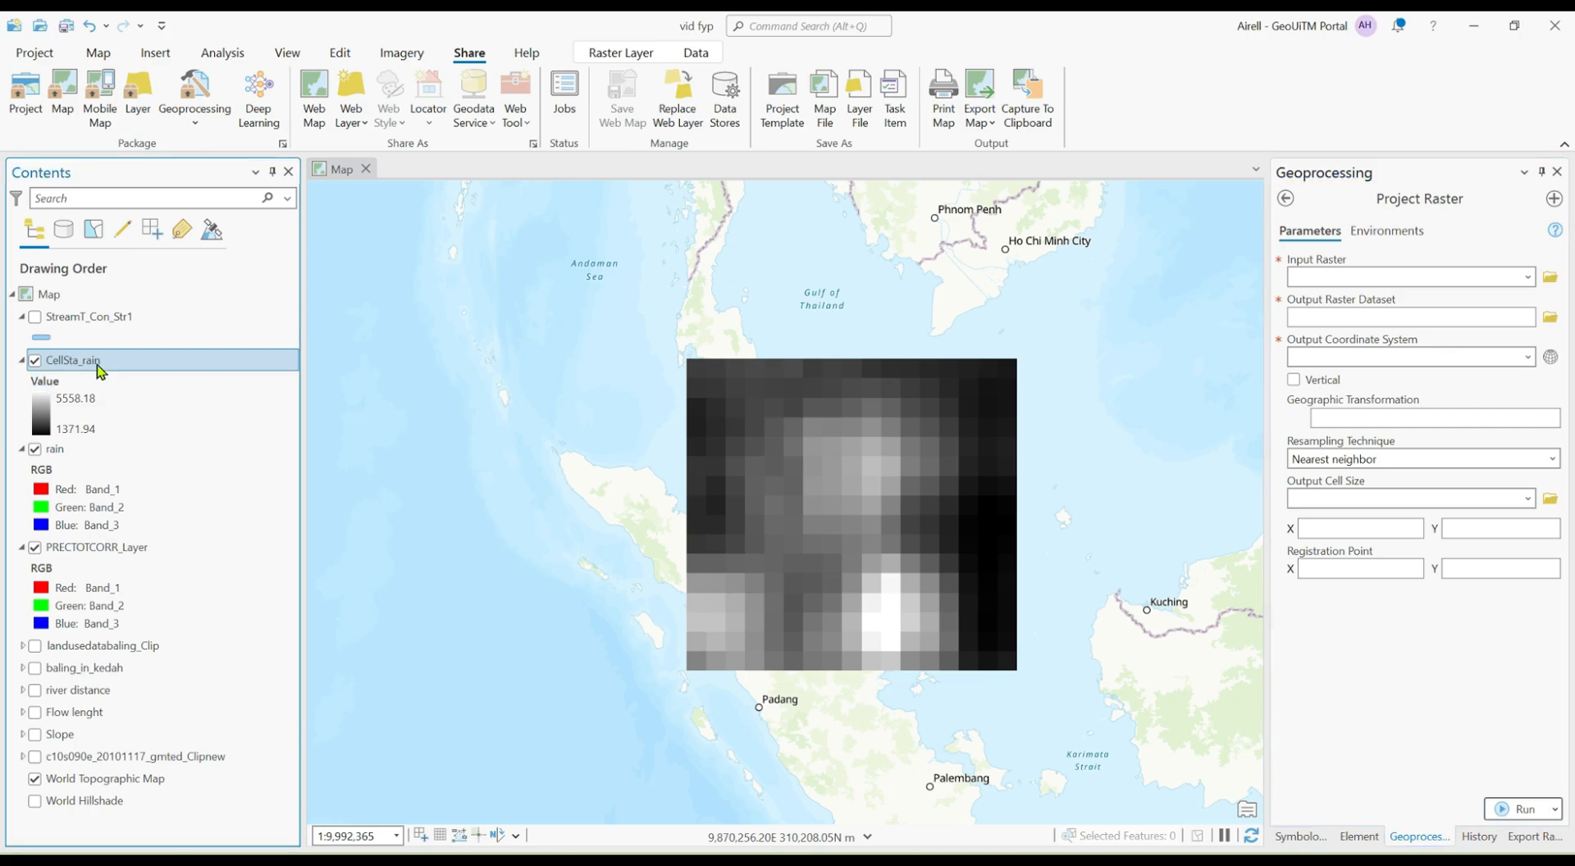
Project CellSta_rain to WGS_1984_UTM_Zone_47N, and convert CellSta_rain_ProjectRaster to points using the Value field, with output RasterT_CellSta1
drag(97, 371, 1331, 278)
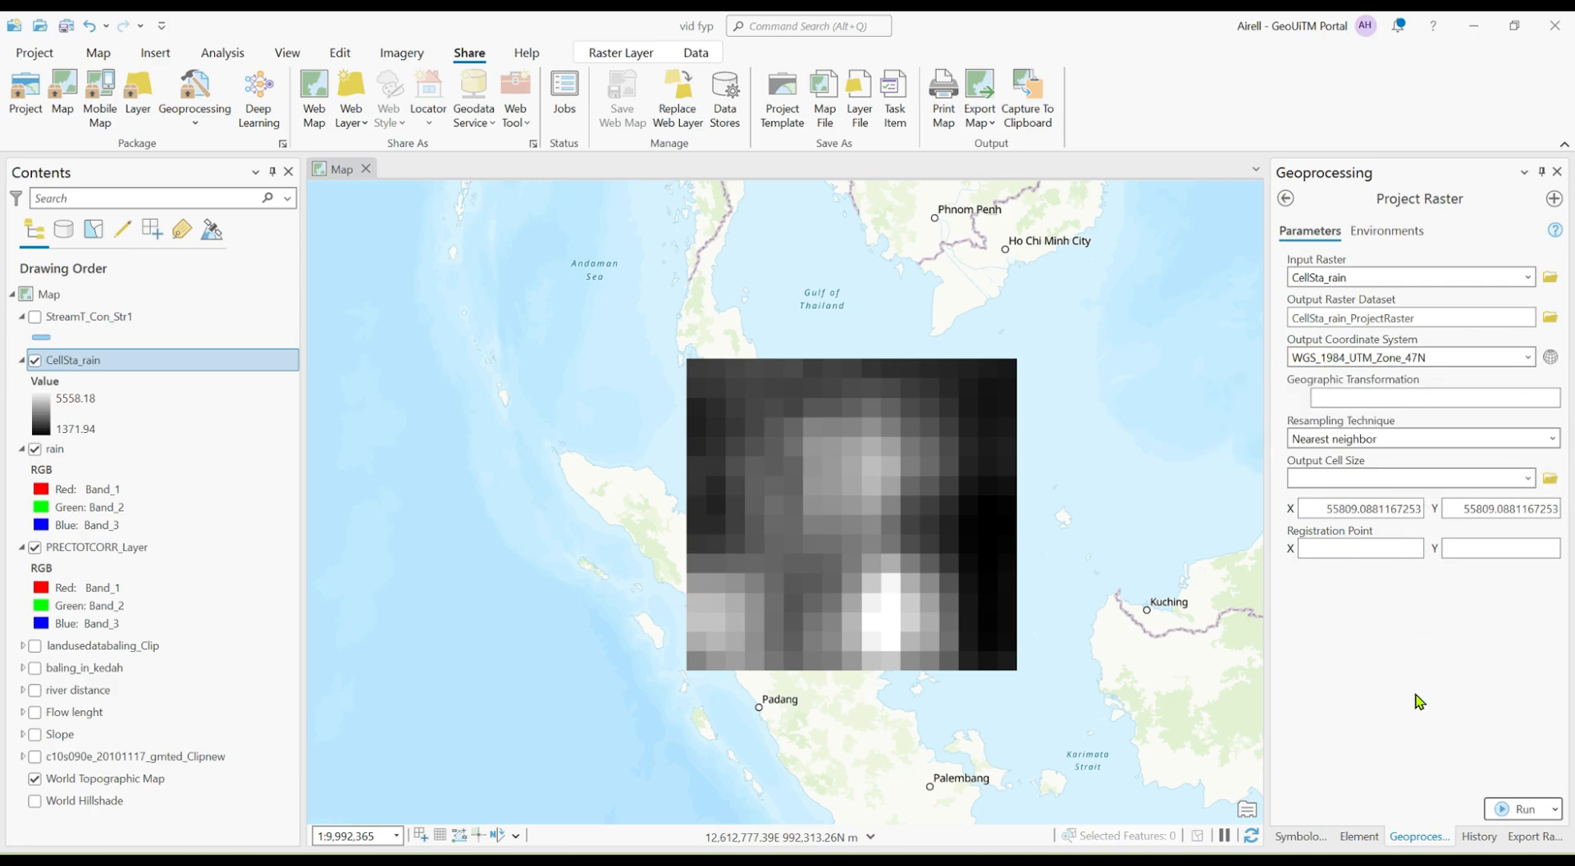
click(1513, 811)
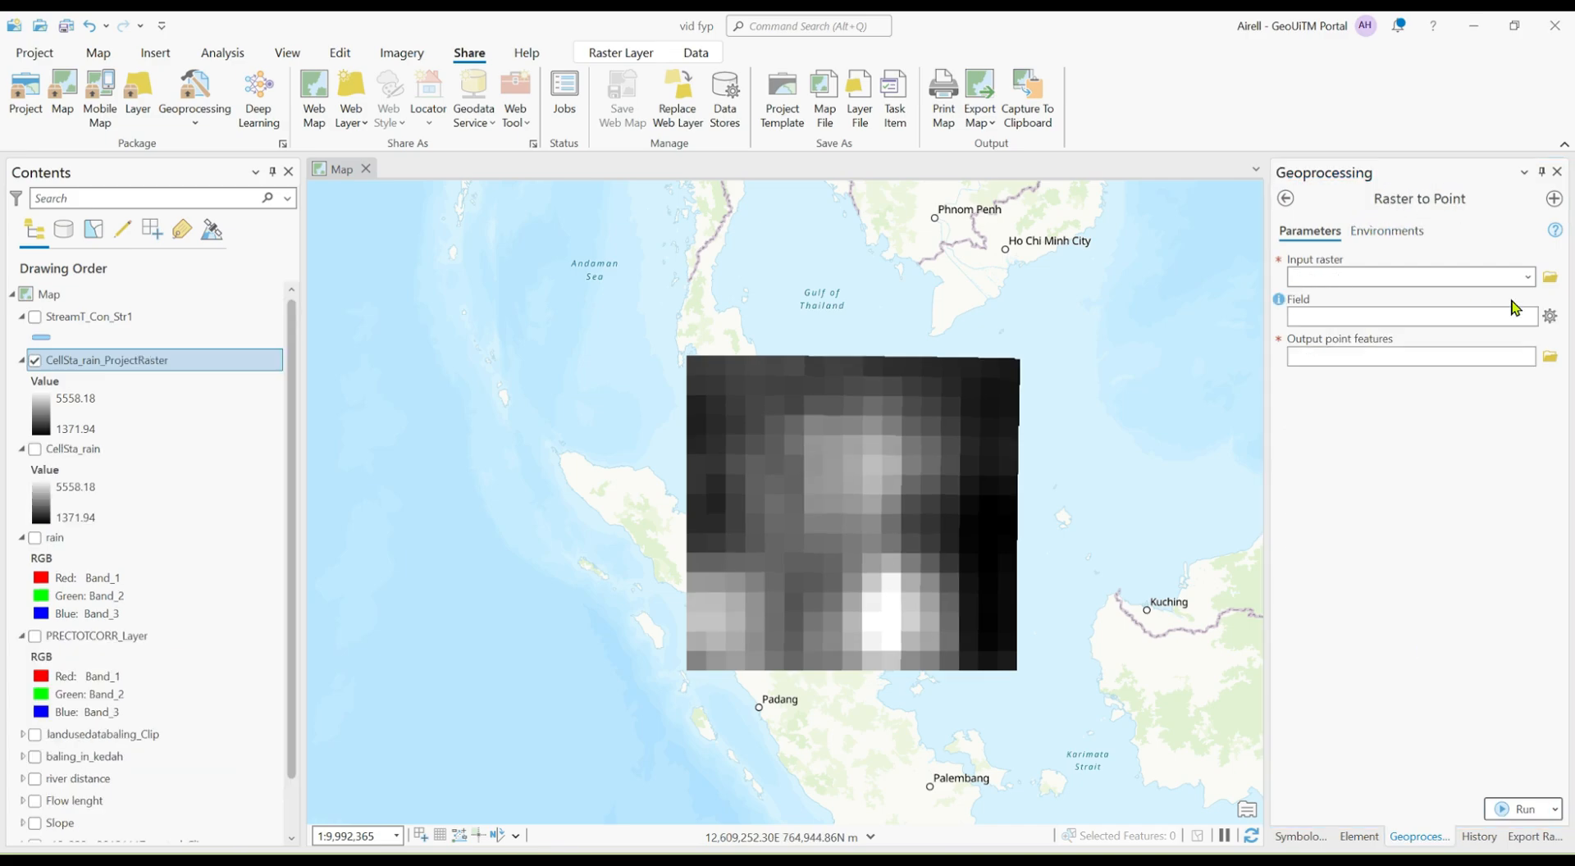
click(1527, 277)
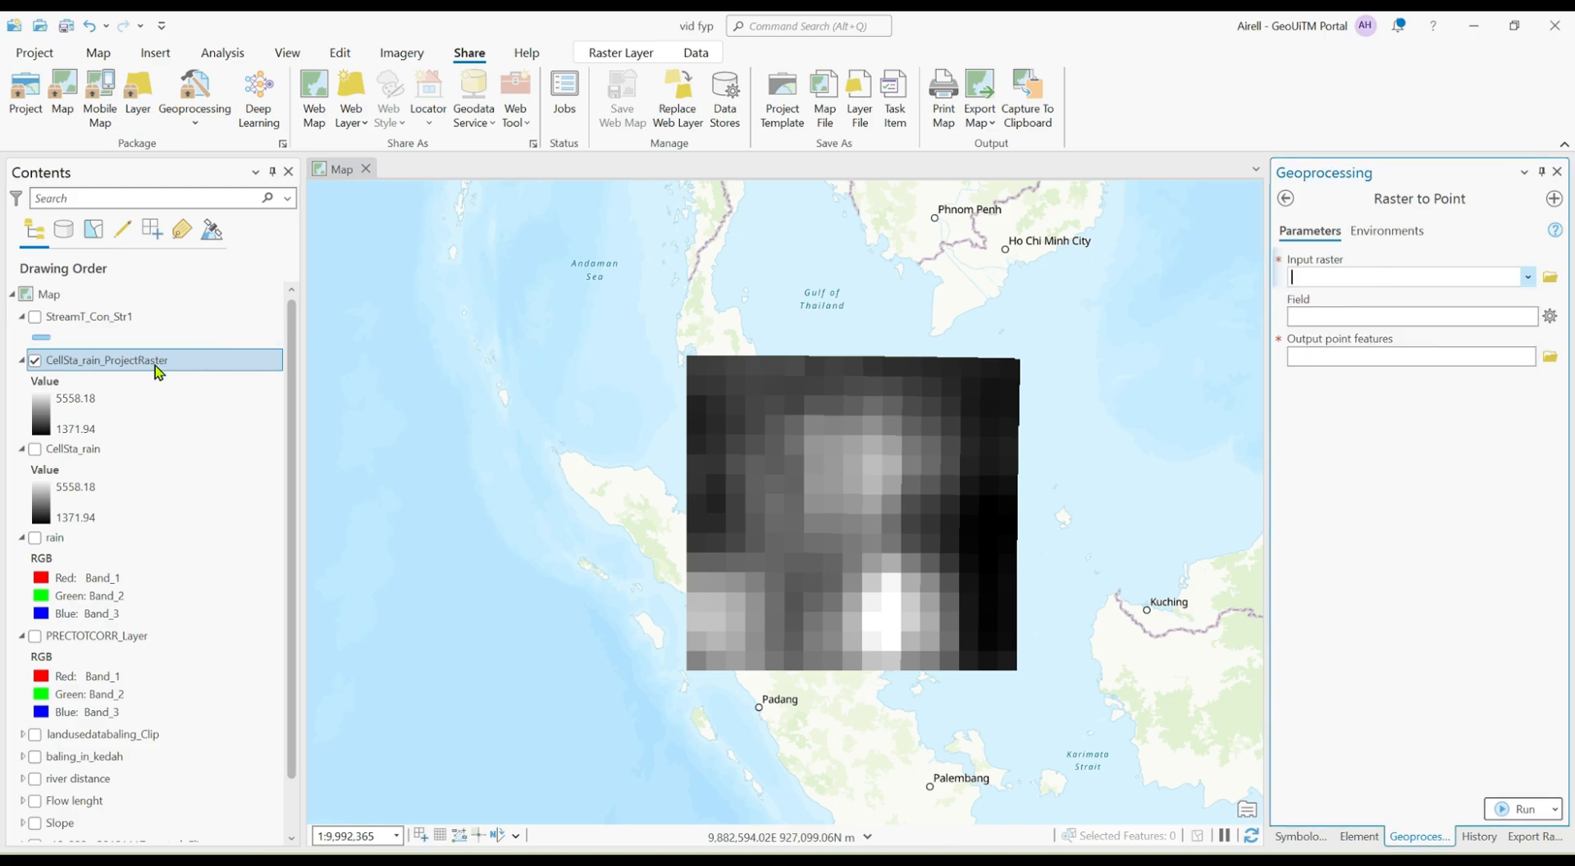
drag(155, 362, 1417, 283)
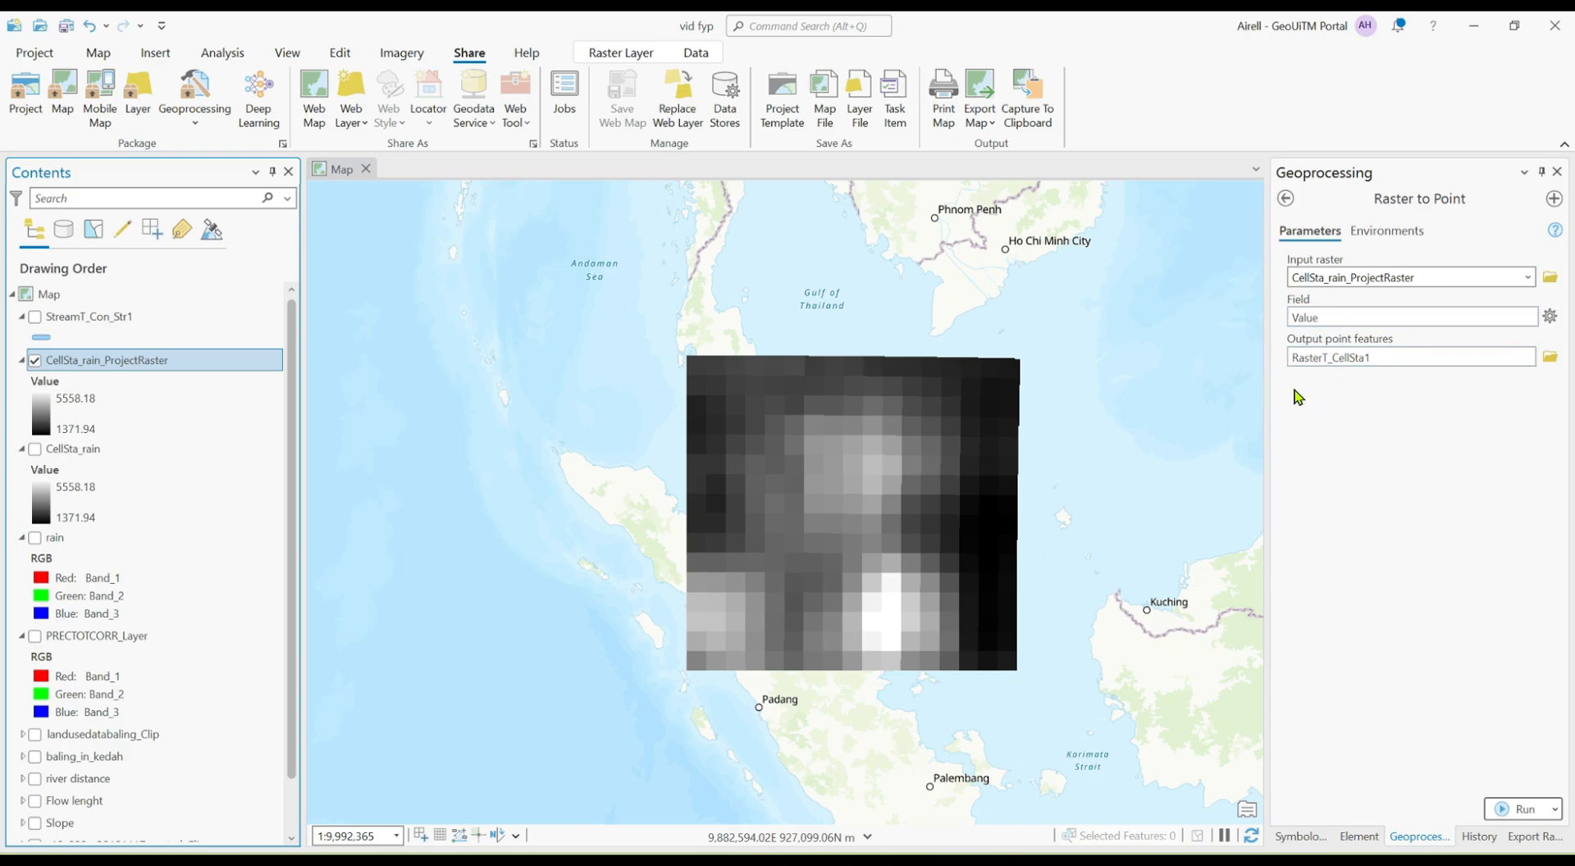
click(1501, 810)
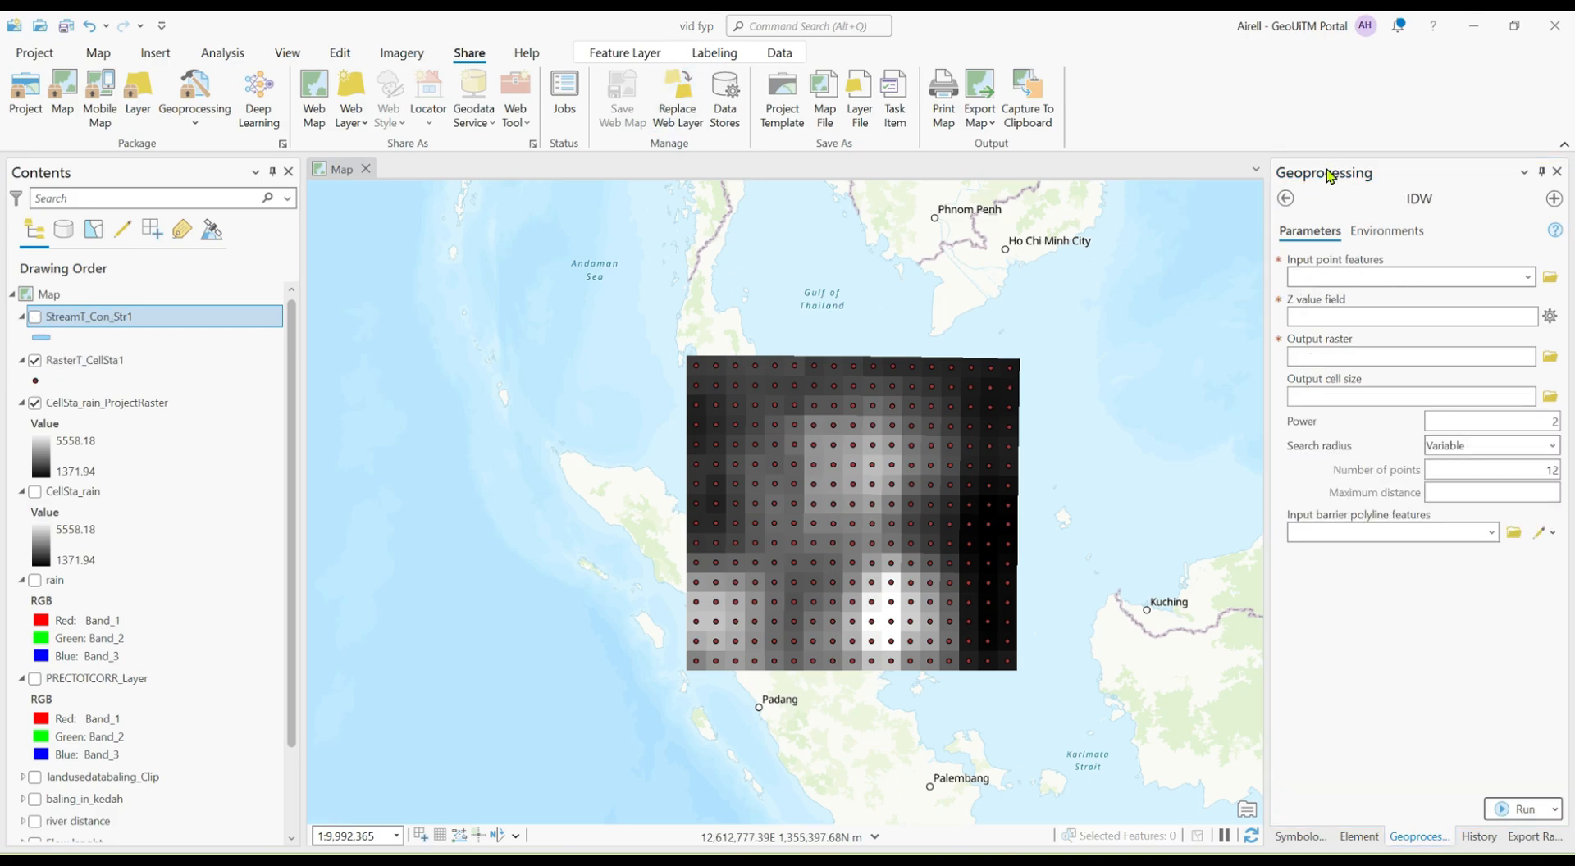
Run IDW on RasterT_CellSta1 with grid_code as Z value field, output cell size 30 and output raster Idw_RasterT_1
click(108, 369)
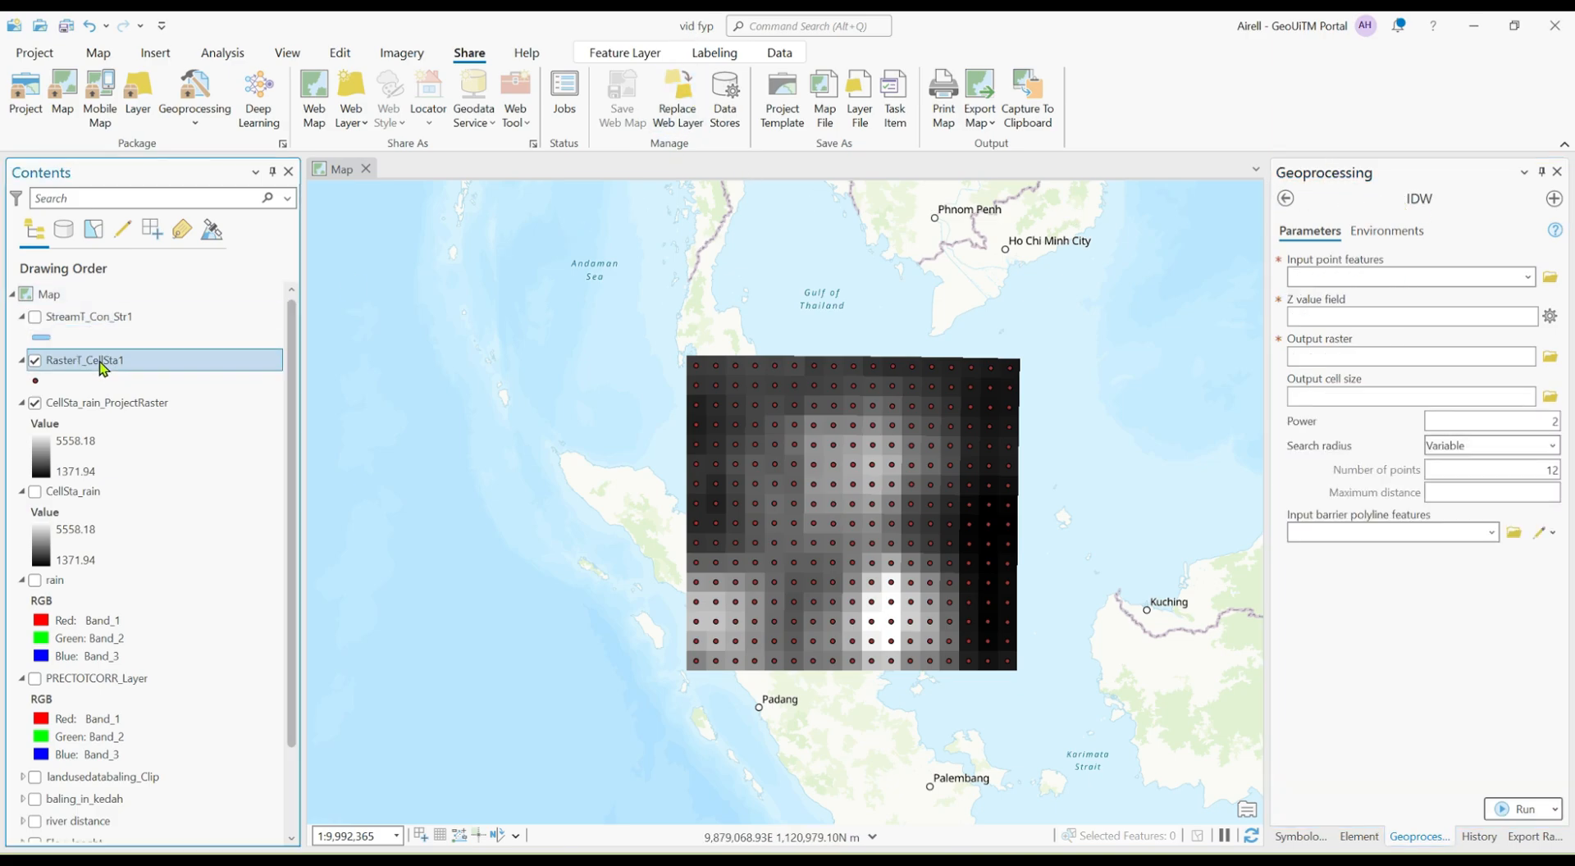
drag(1330, 282, 1333, 279)
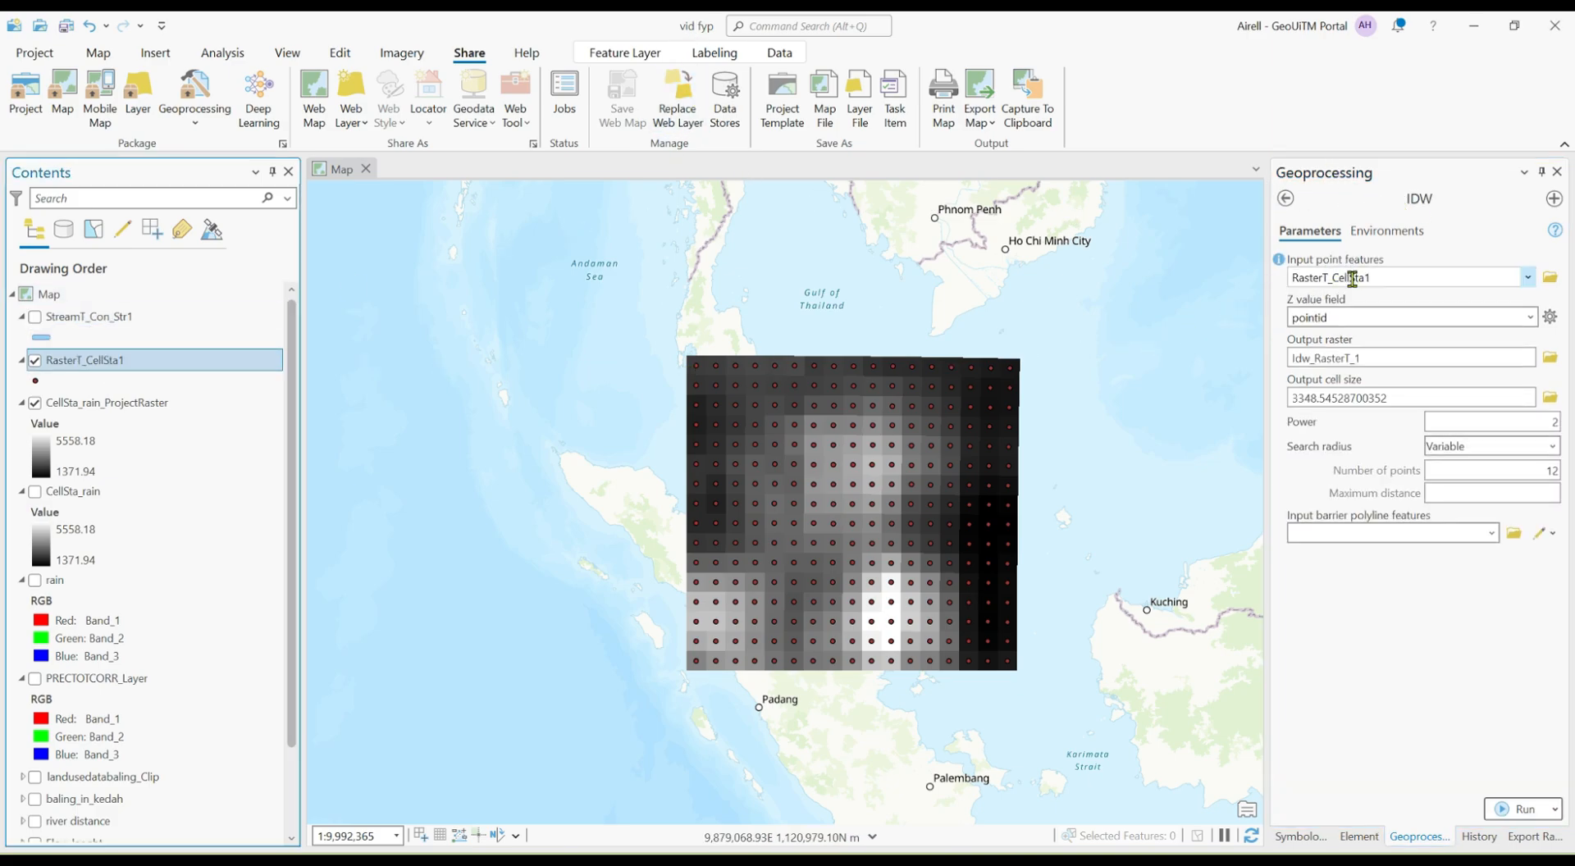
click(1410, 317)
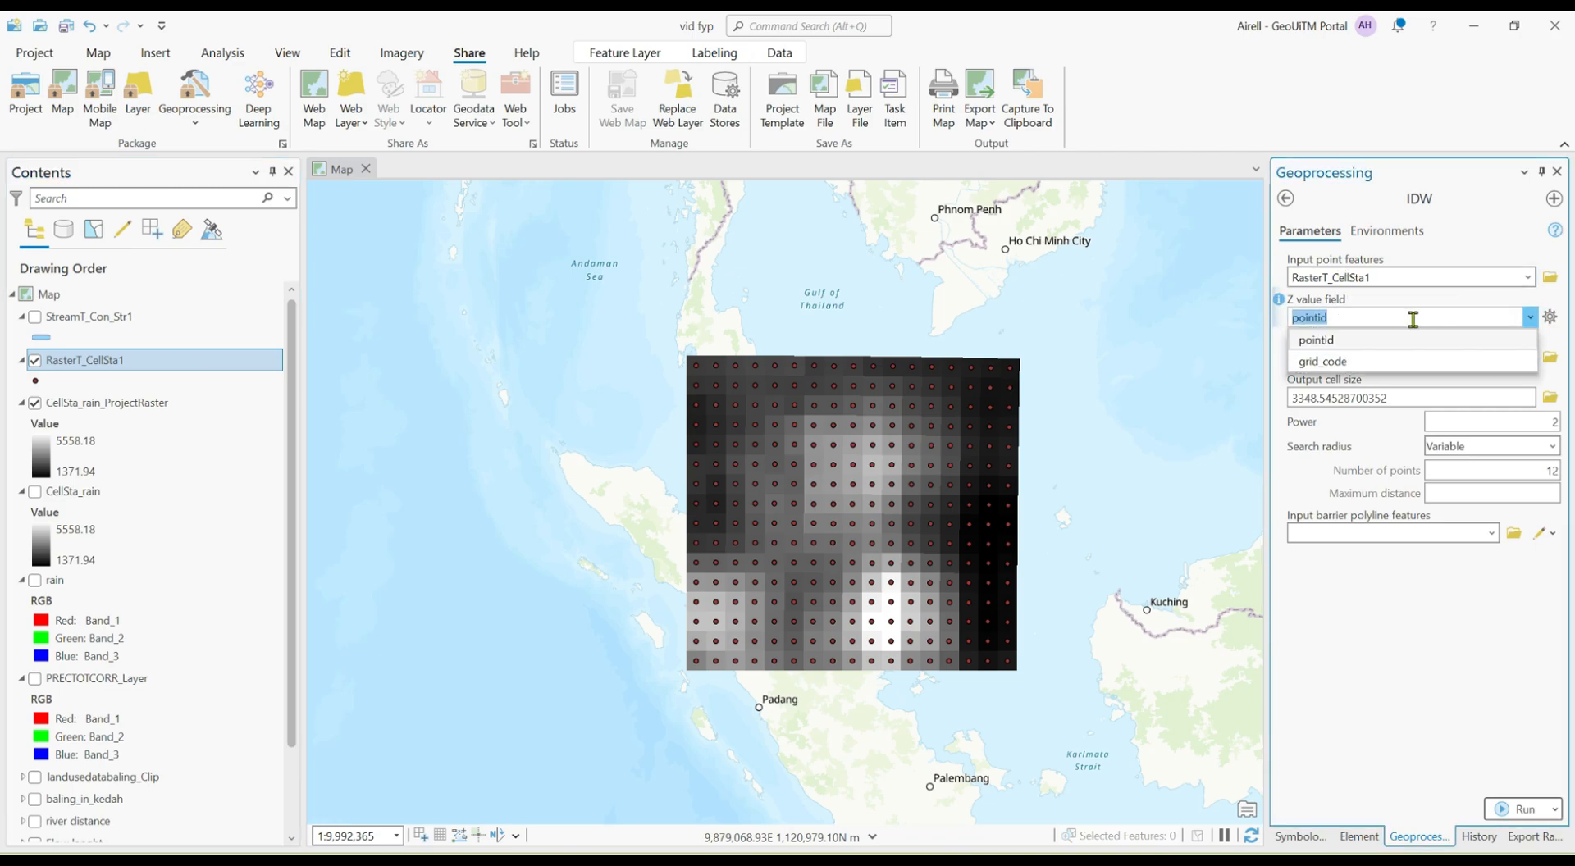
click(1341, 362)
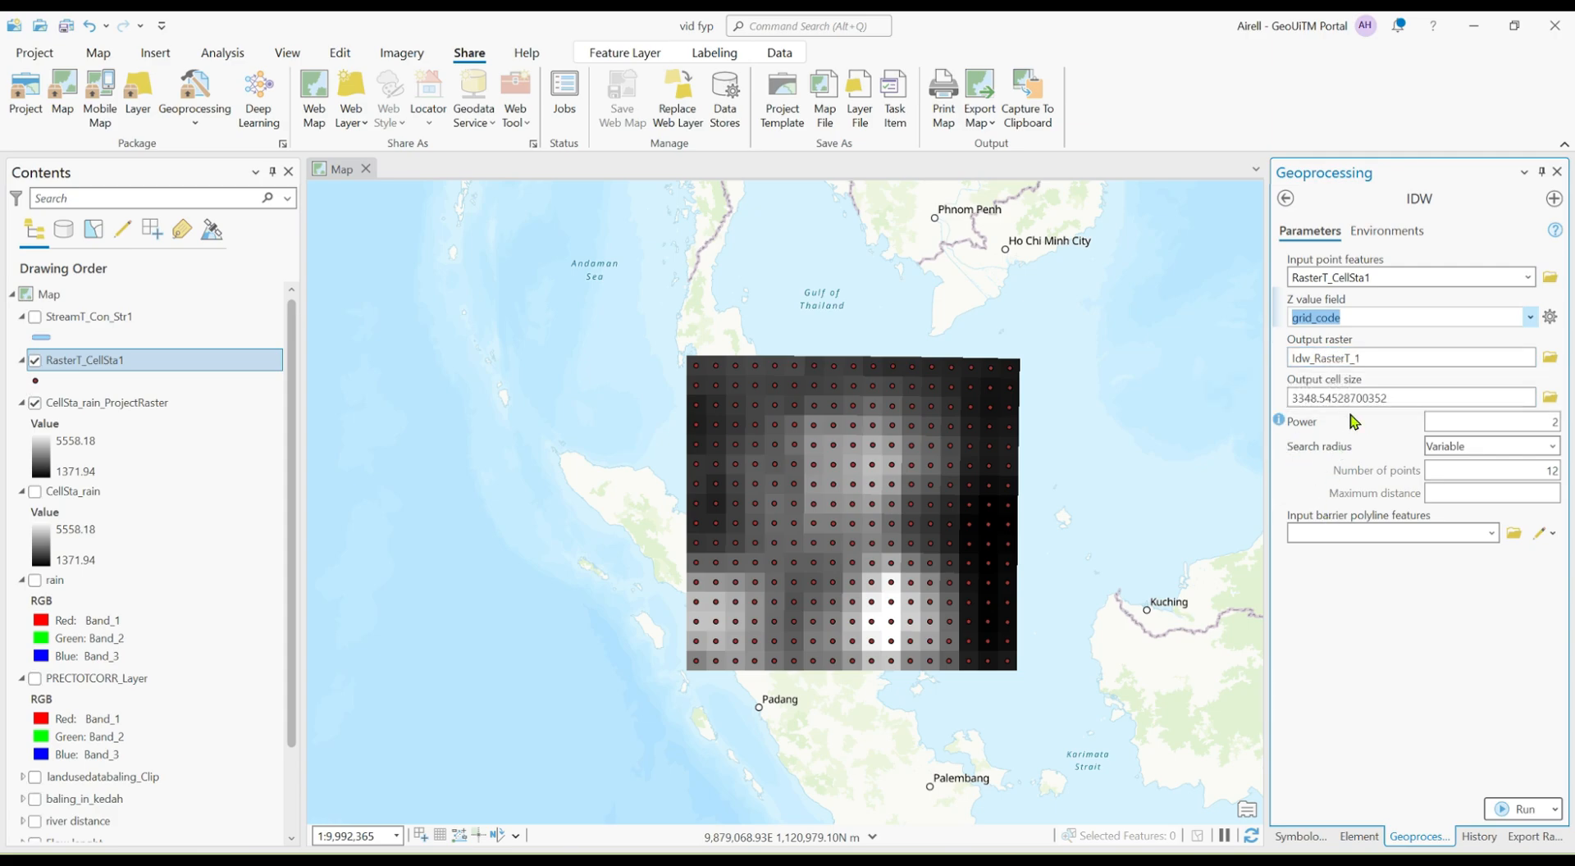
click(1410, 395)
key(ctrl+a)
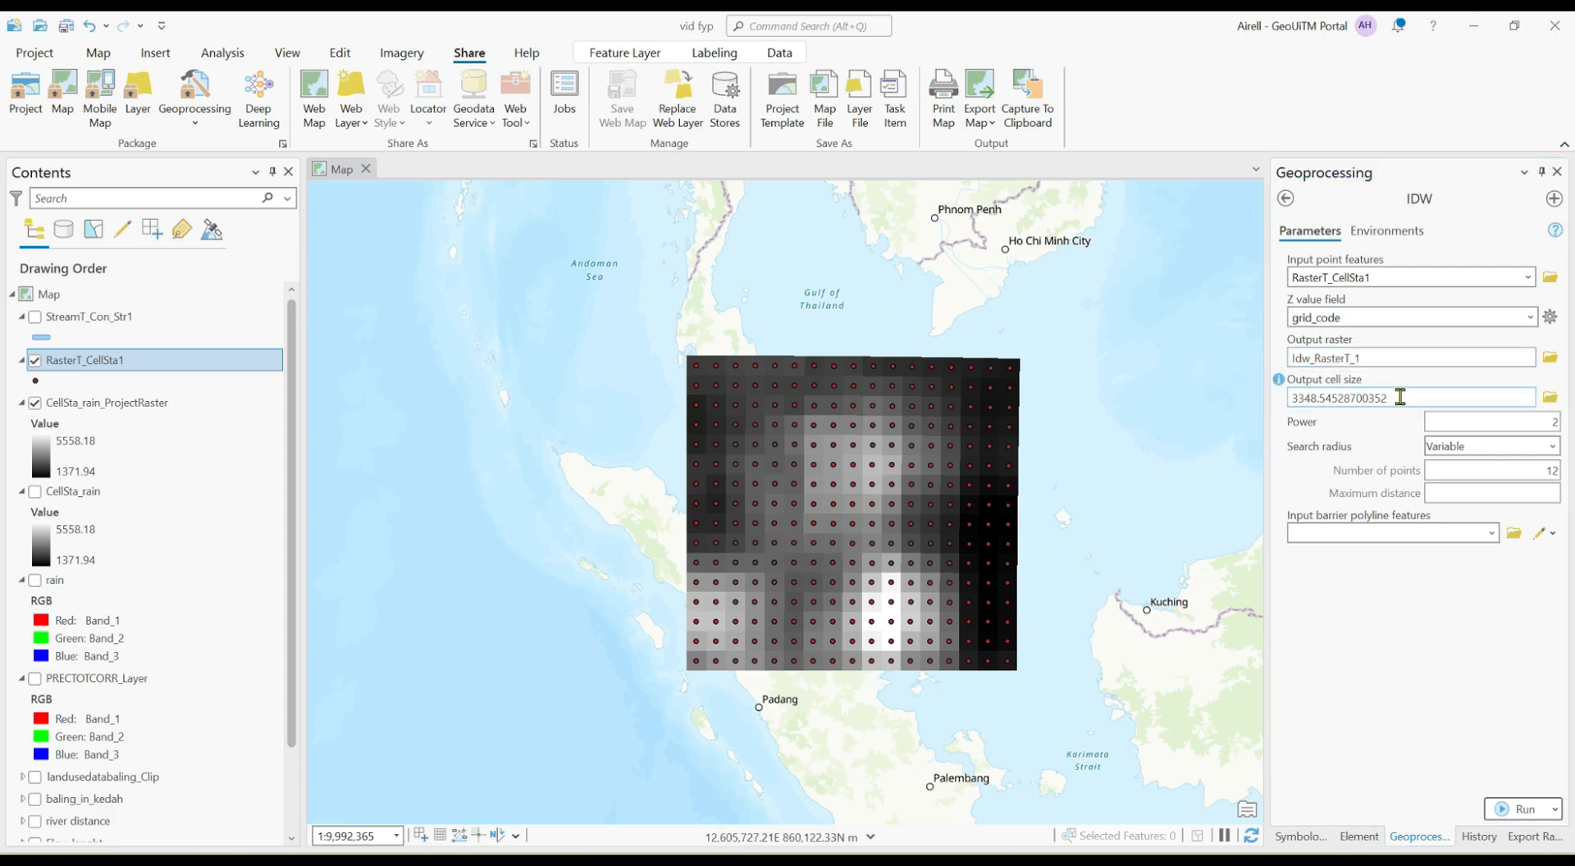
text(30)
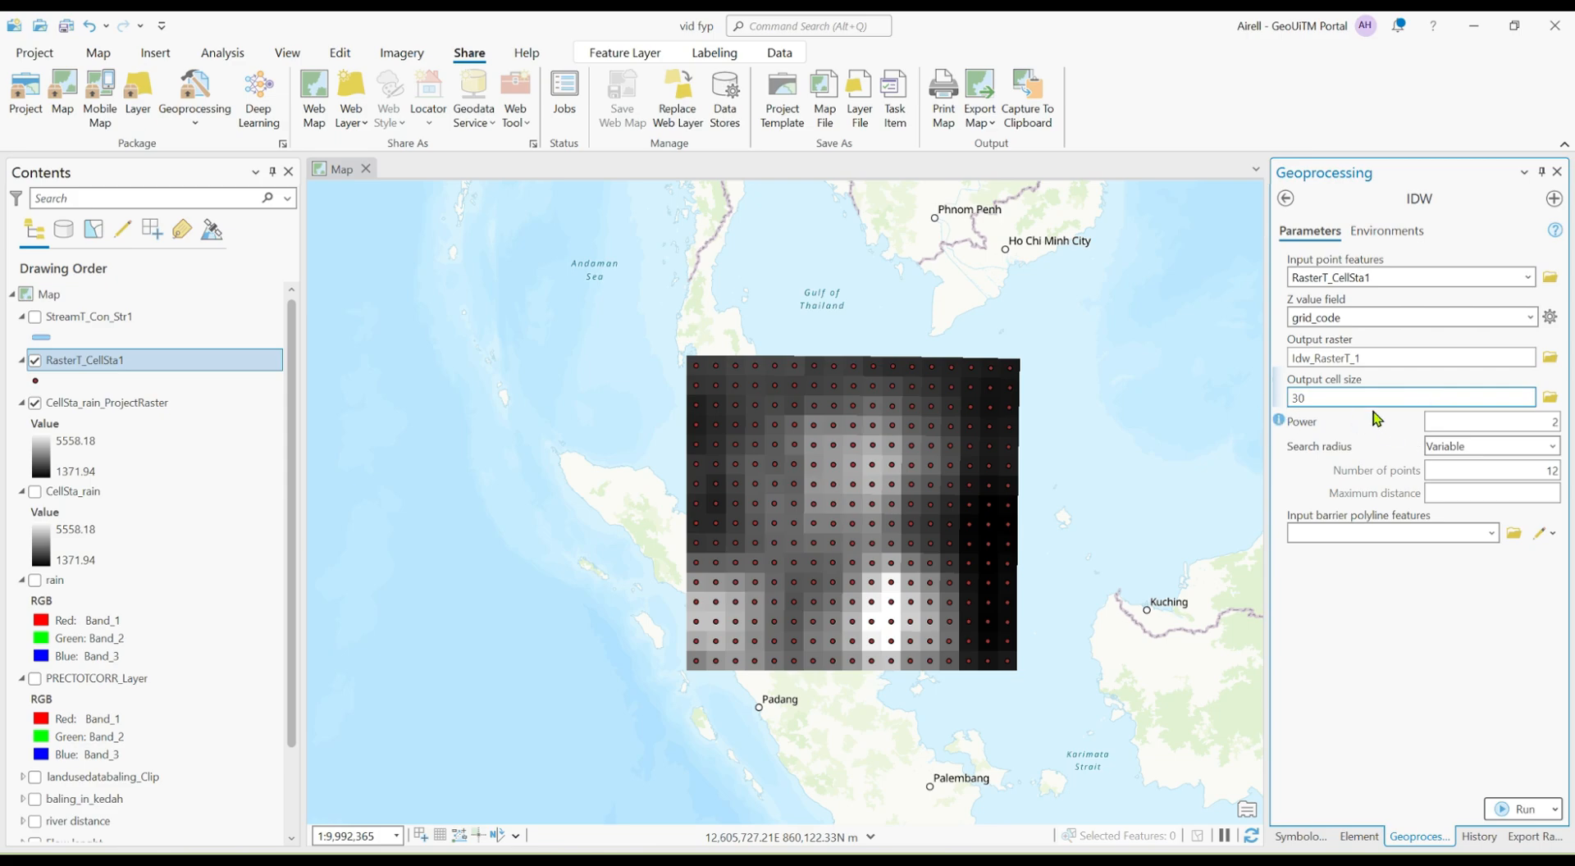
click(1509, 810)
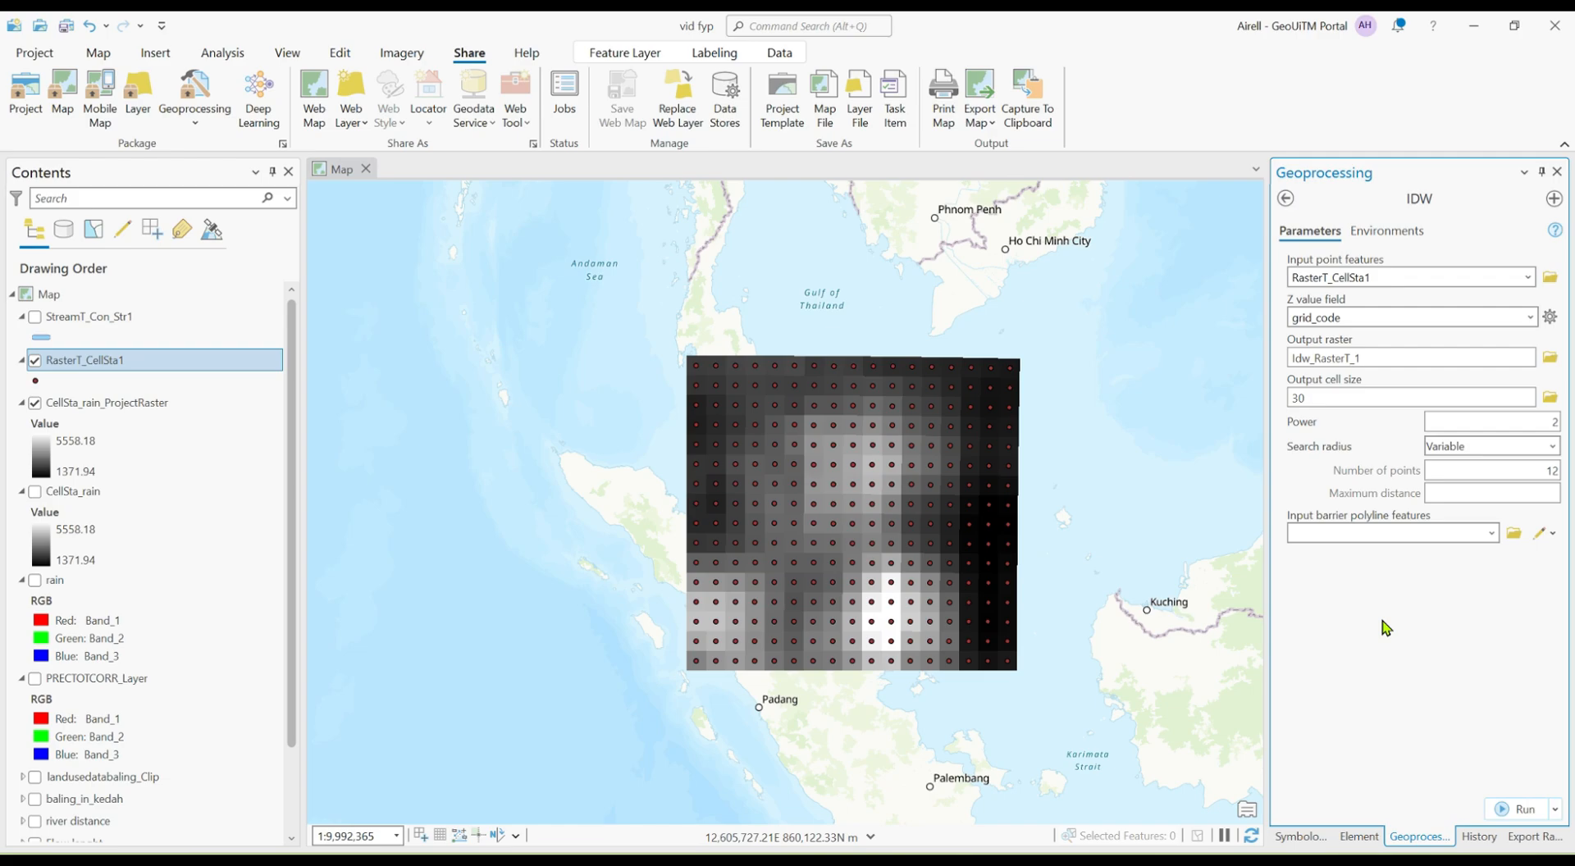
click(1503, 810)
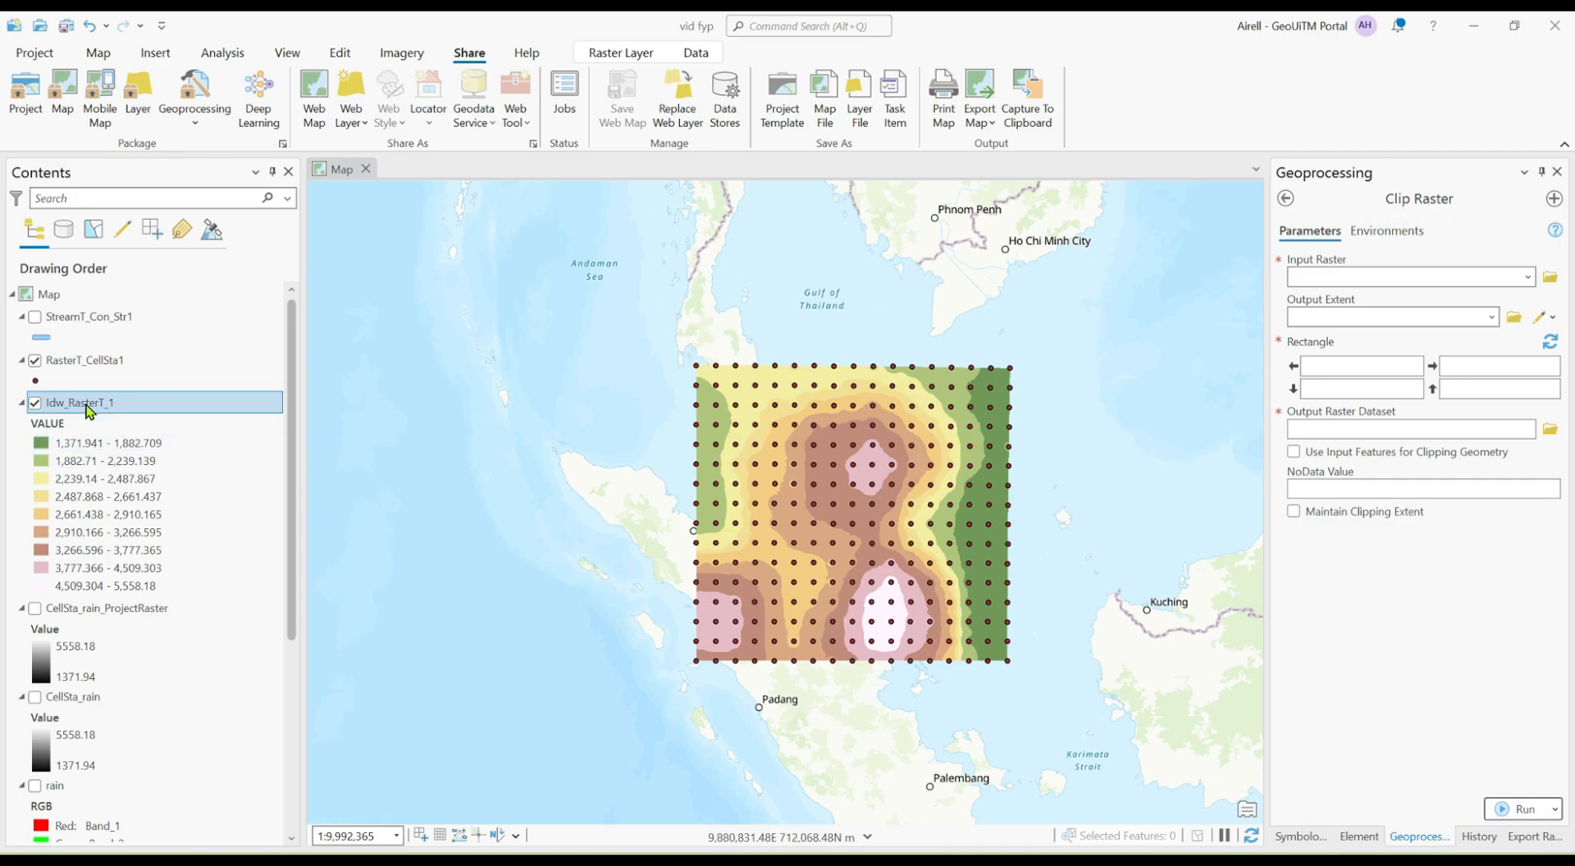
Run Clip Raster on Idw_RasterT_1 with baling_in_kedah as output extent, using input features for clipping geometry
drag(1316, 312, 1335, 281)
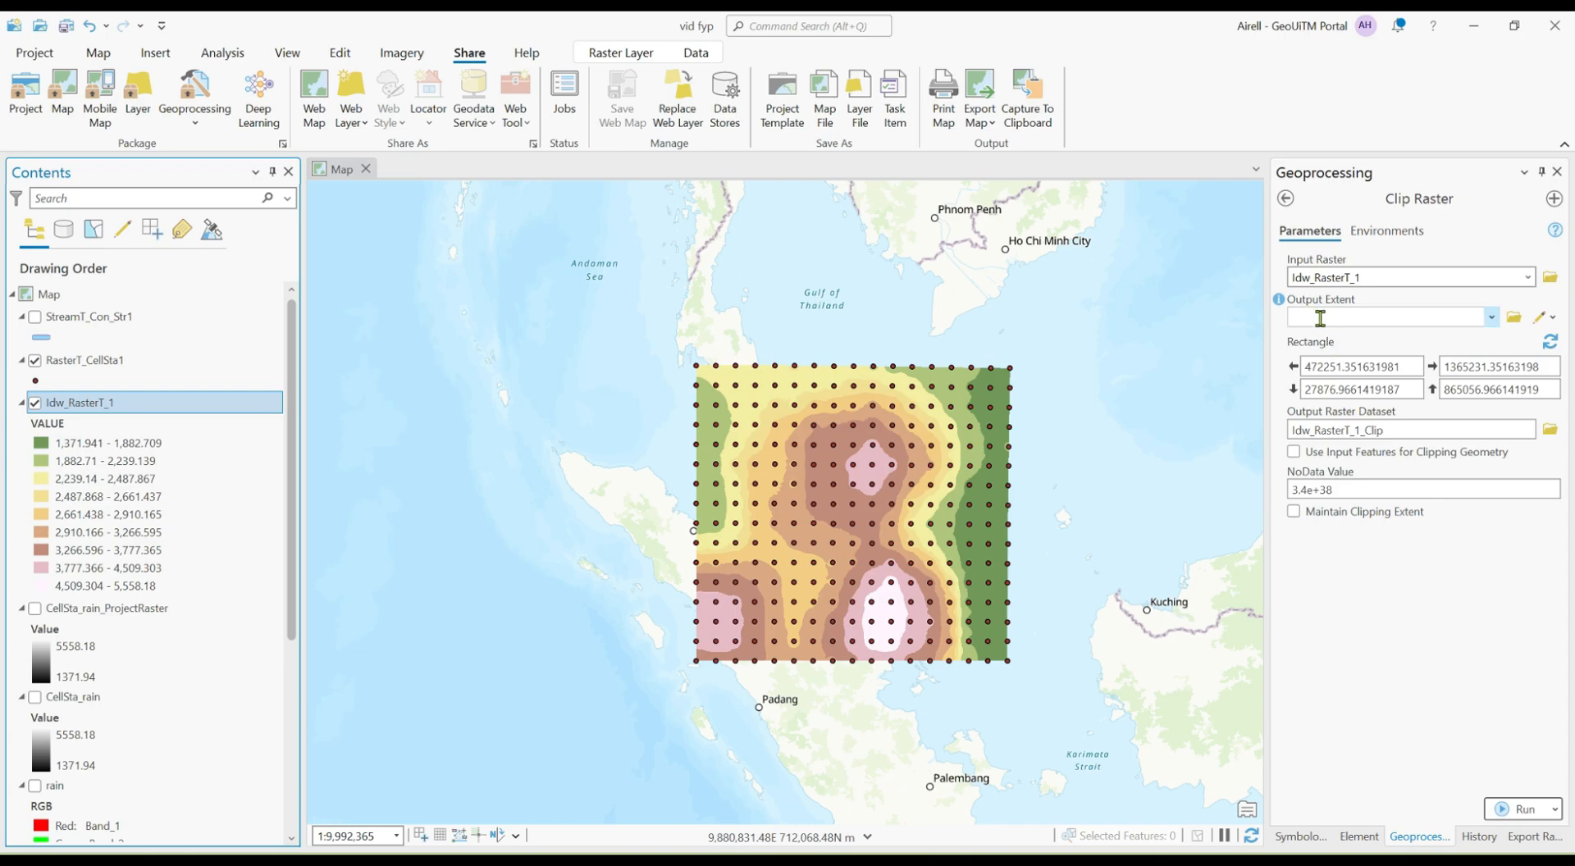
scroll(77, 548, down, 5)
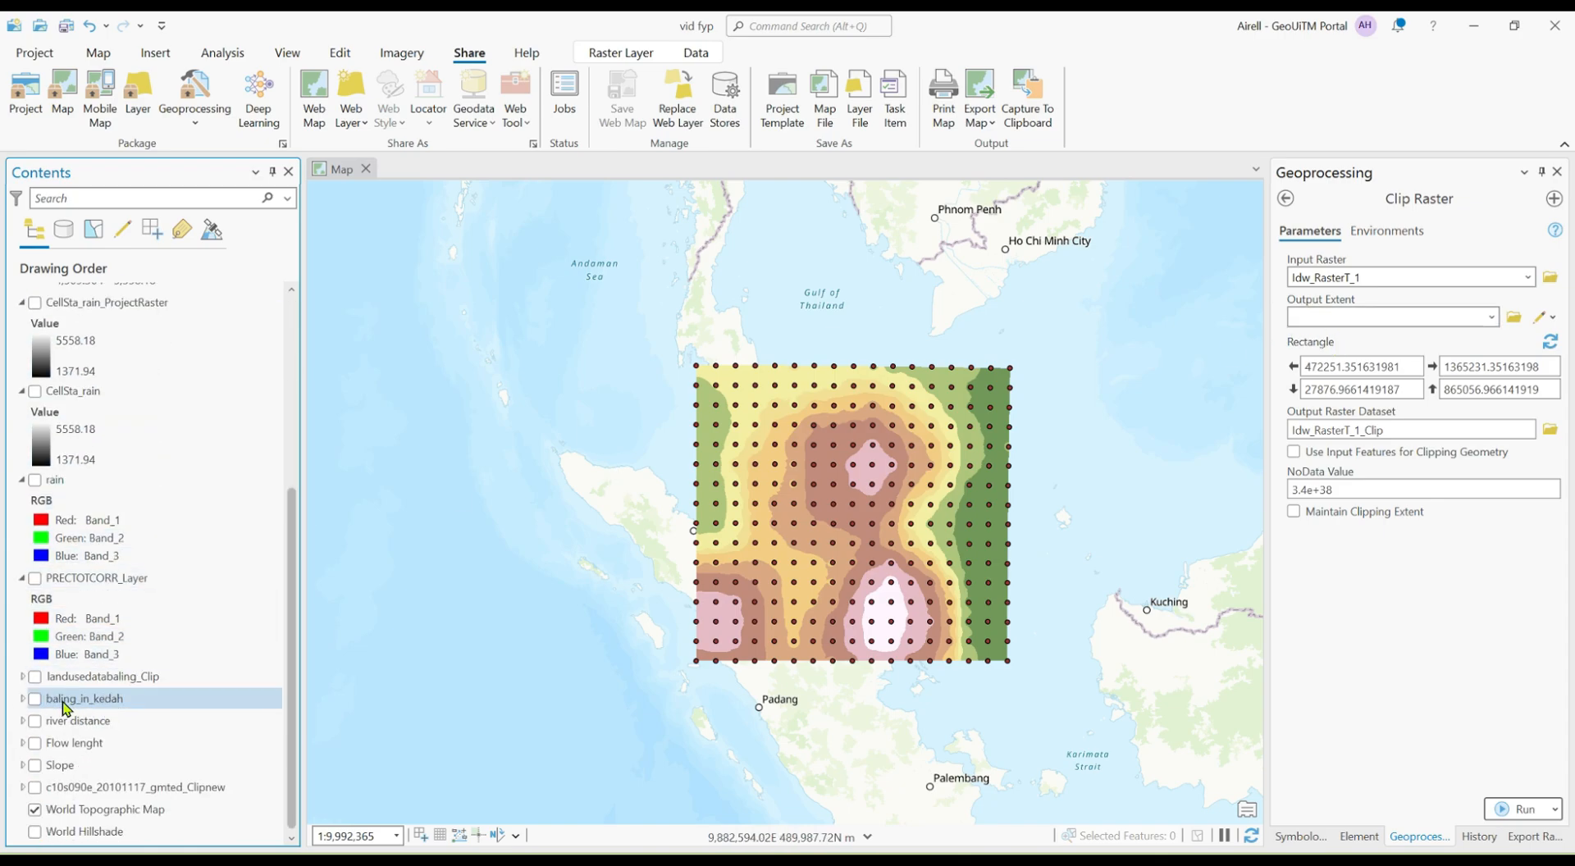
click(89, 704)
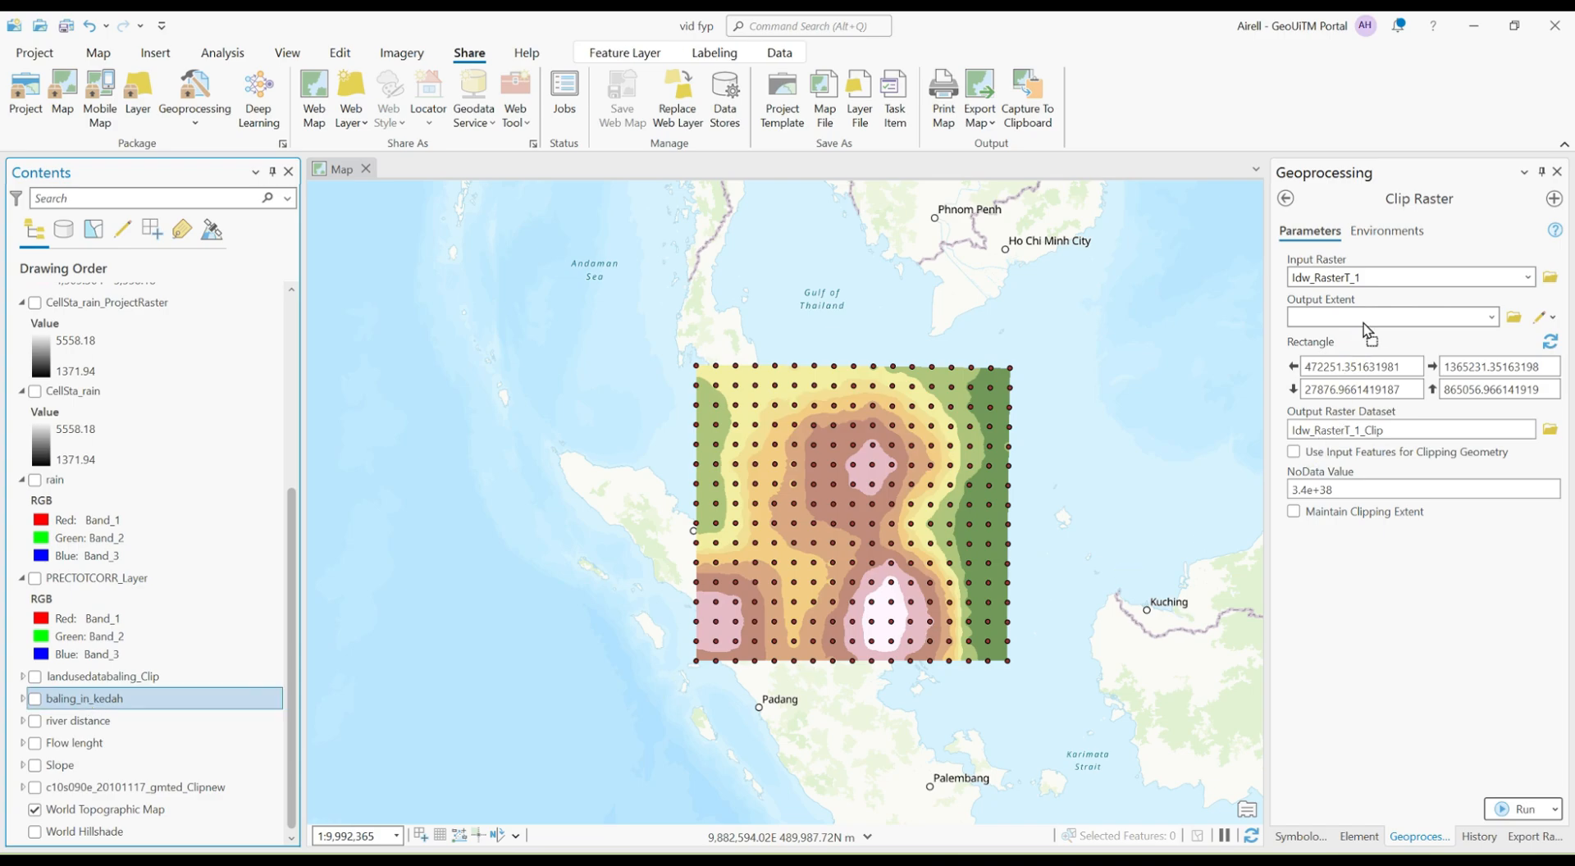
drag(1366, 330, 1366, 328)
scroll(164, 476, up, 5)
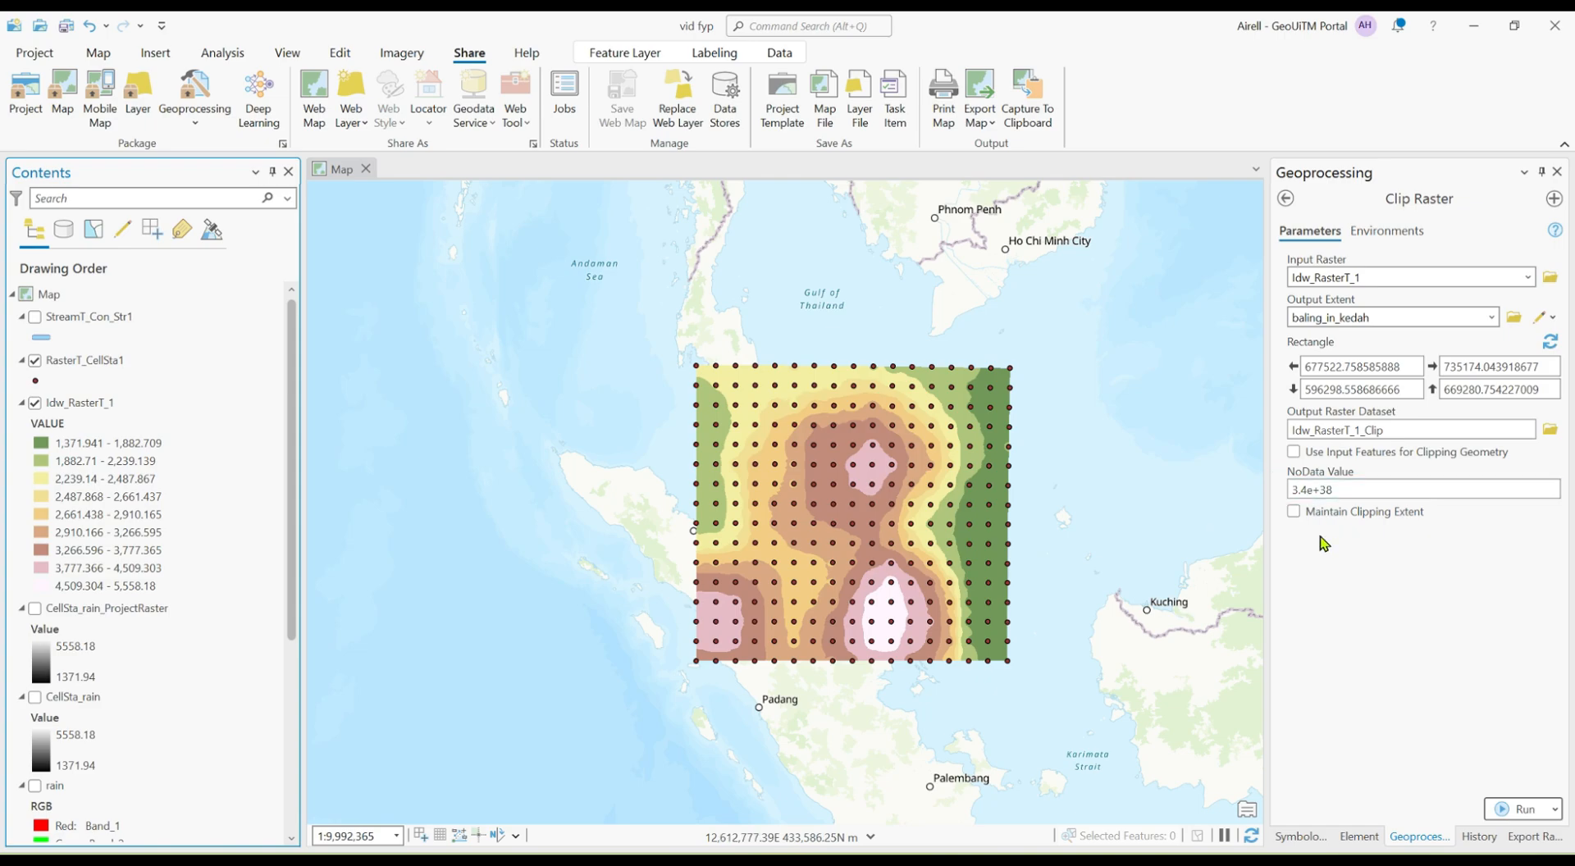
click(1294, 452)
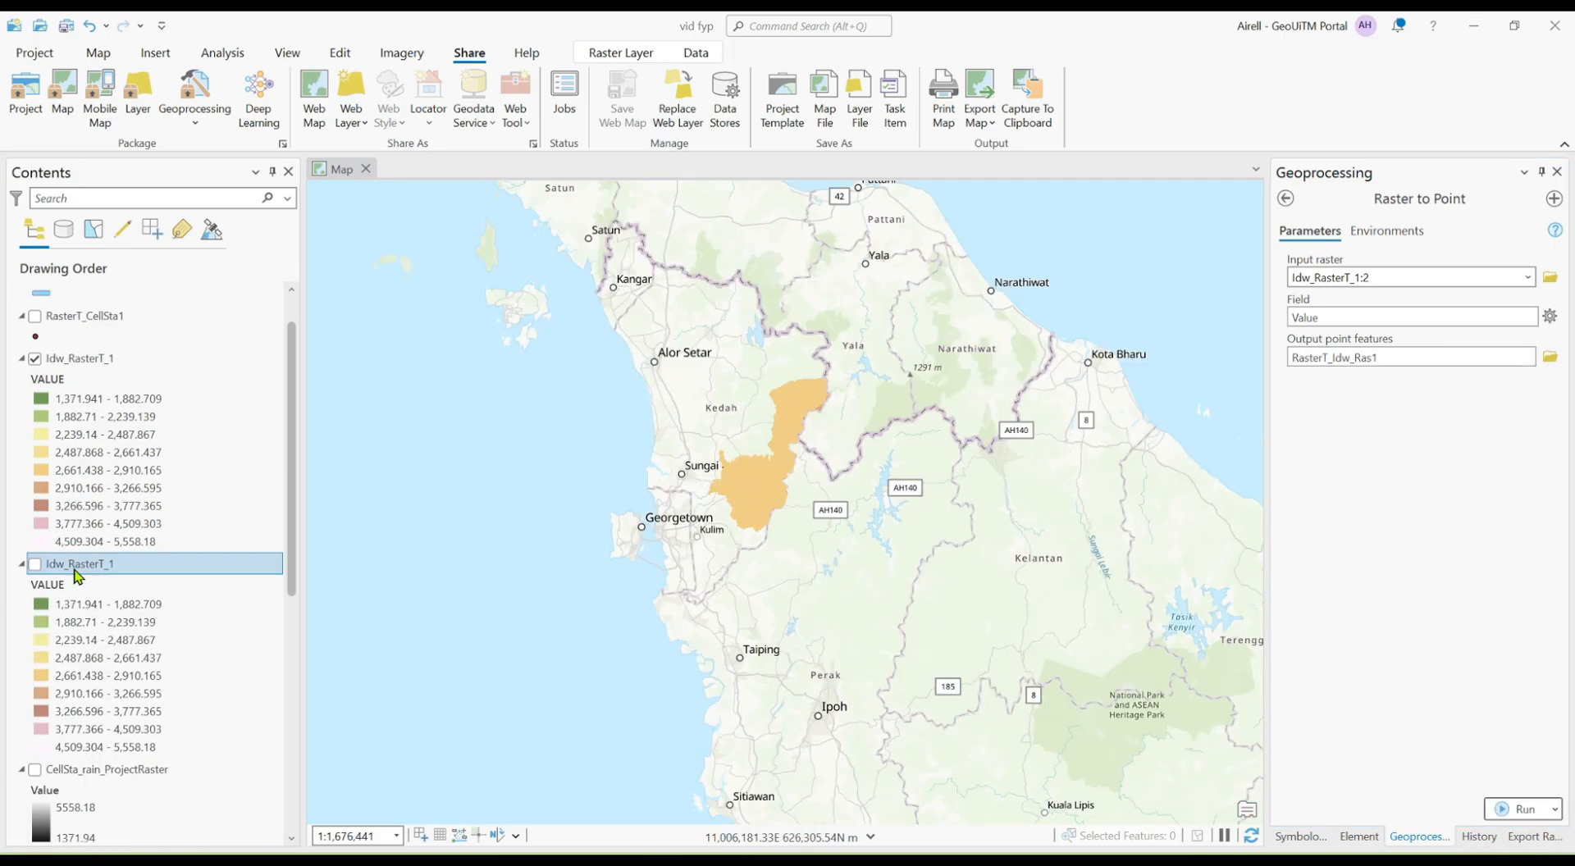
Run Raster to Point on Idw_RasterT_1:2 with the Value field and RasterT_Idw_Ras1 as output point features
drag(74, 566, 1376, 285)
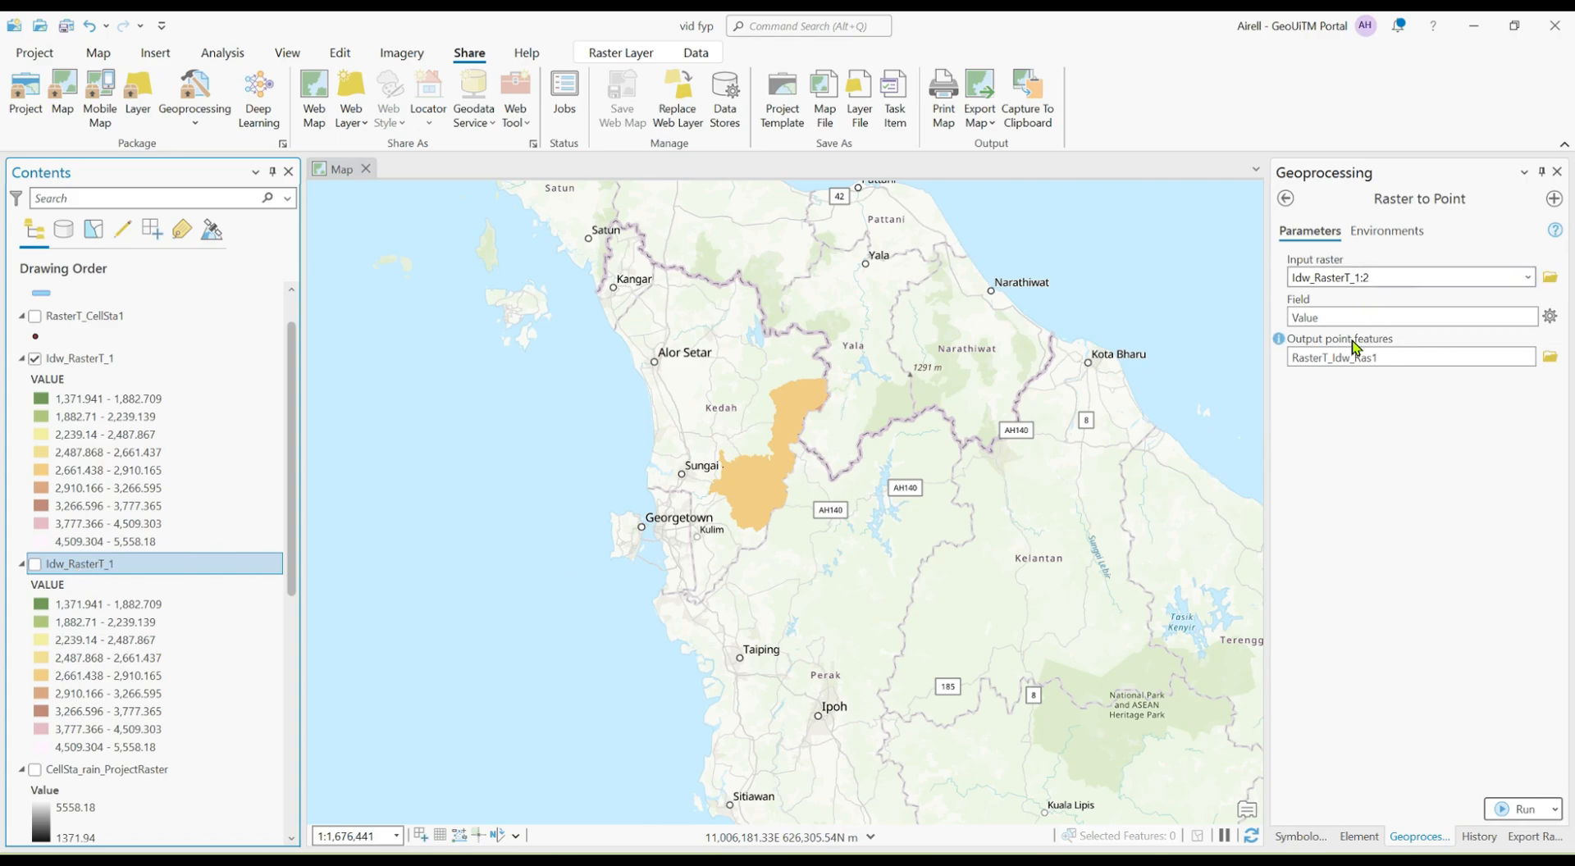
click(1363, 318)
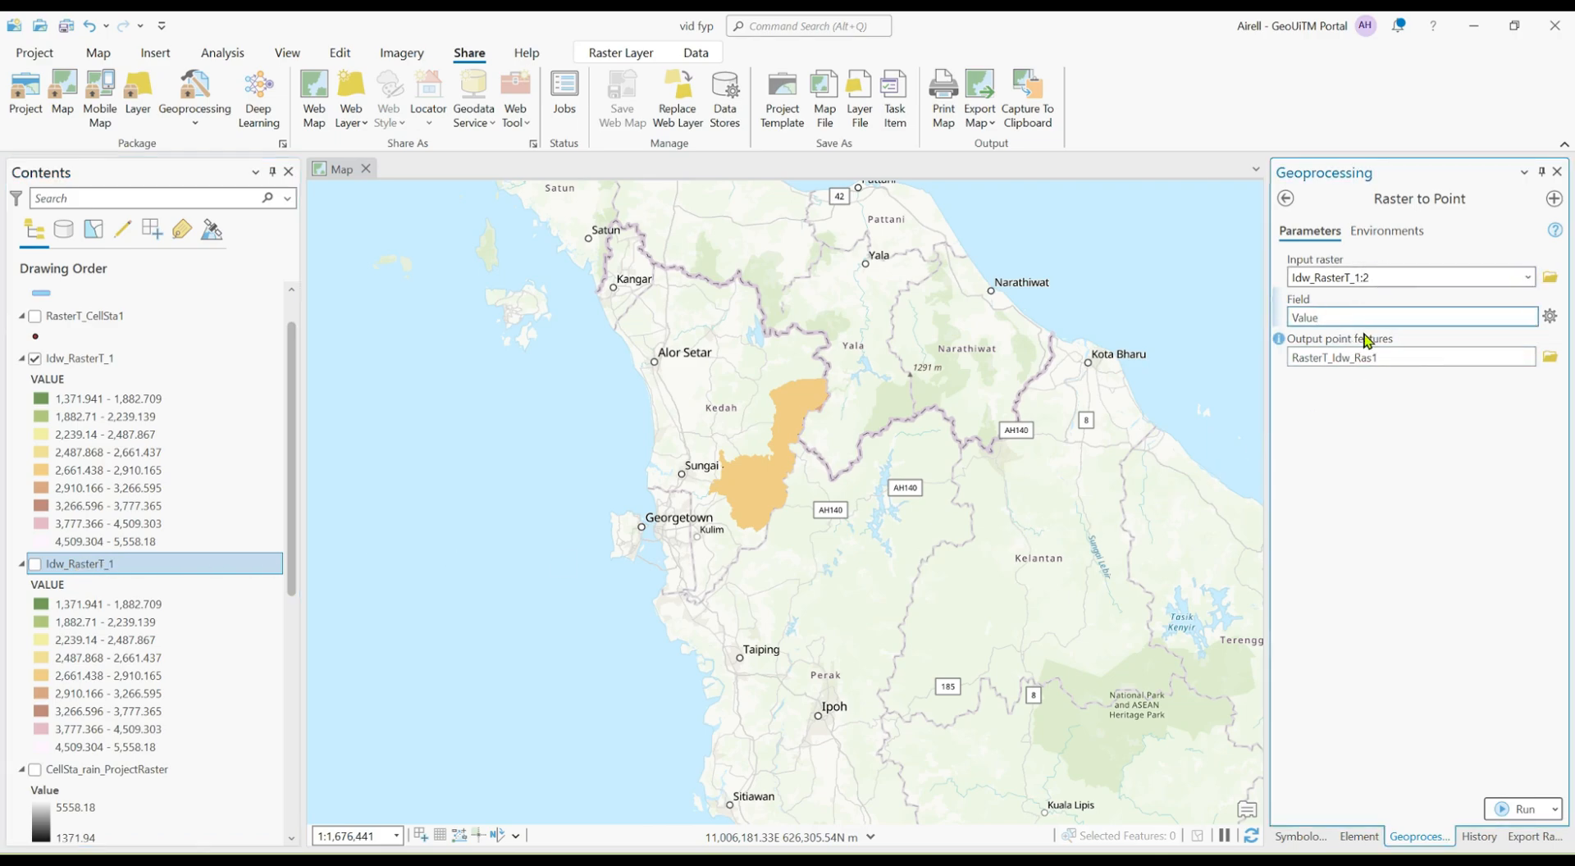
click(1326, 531)
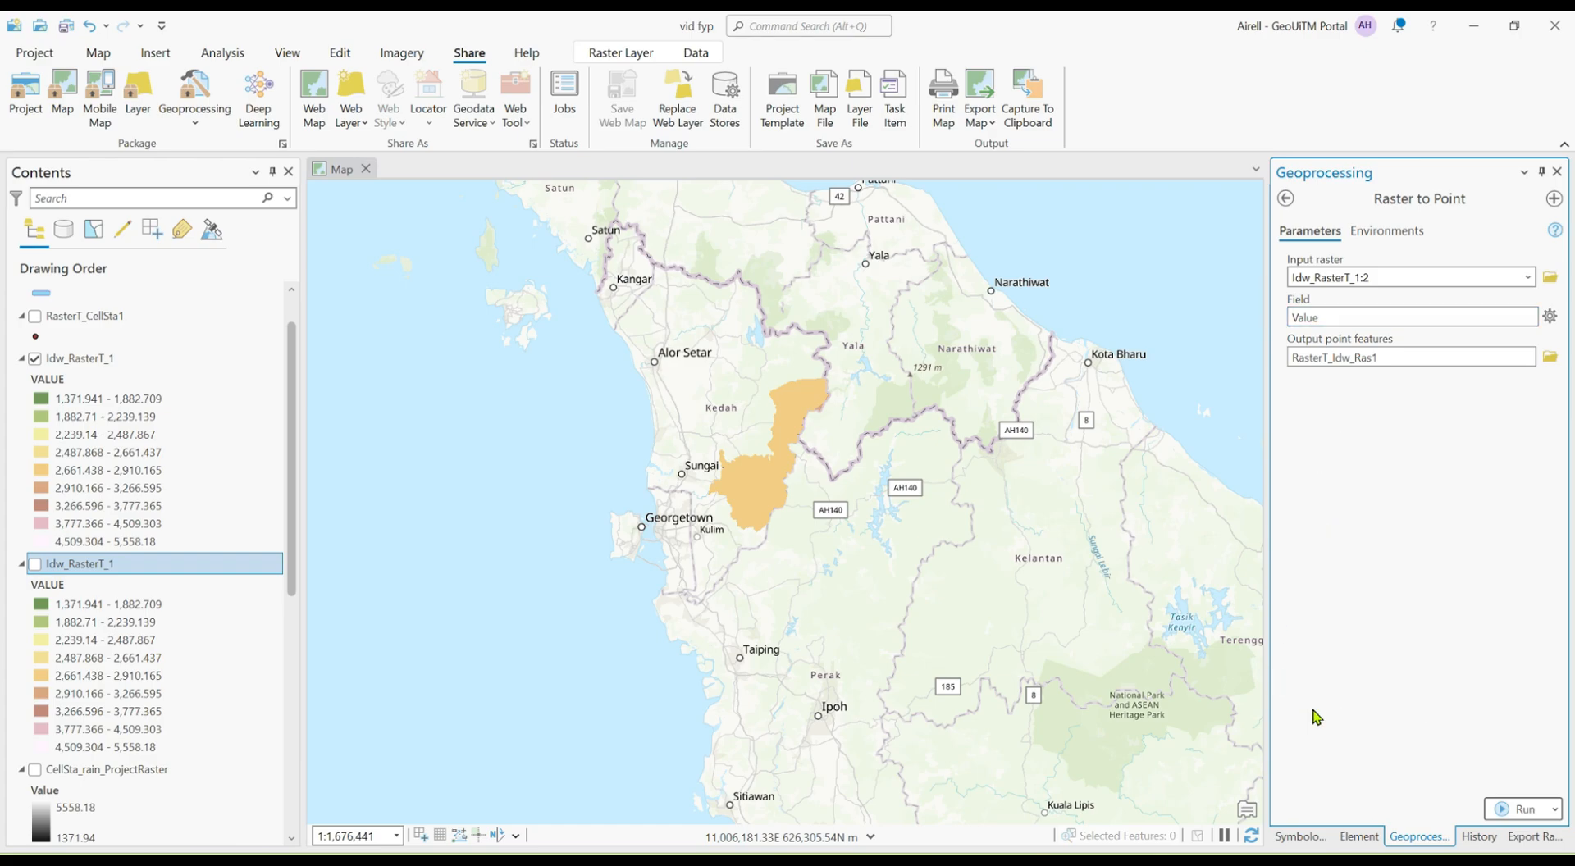
click(1521, 809)
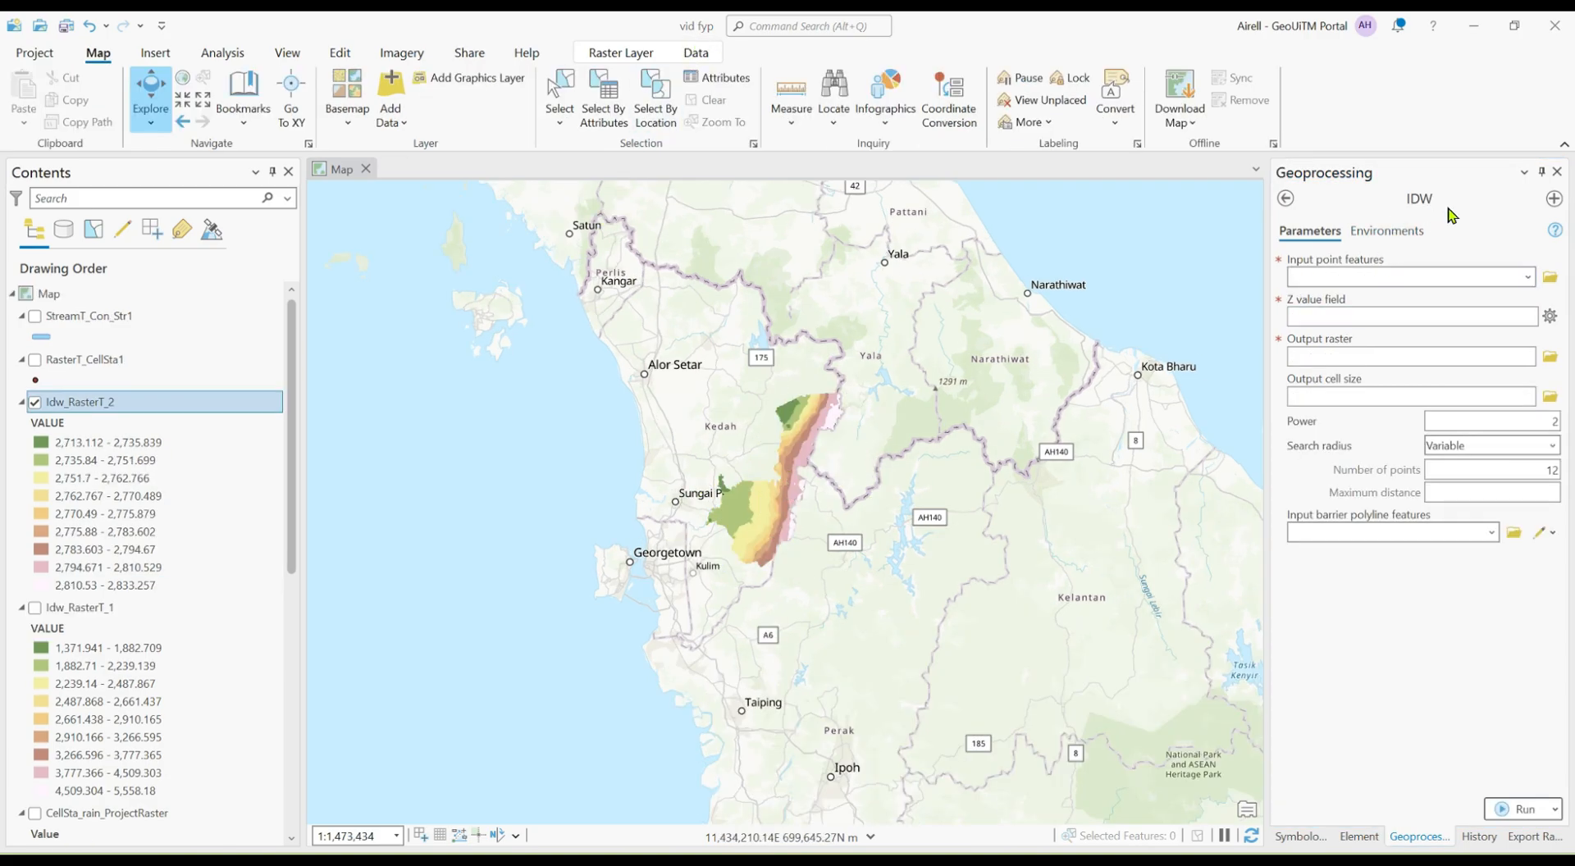
Run IDW on RasterT_CellSta1 with pointid as Z value field, cell size 3348.54528700352 and output raster Idw_RasterT_2
click(1394, 276)
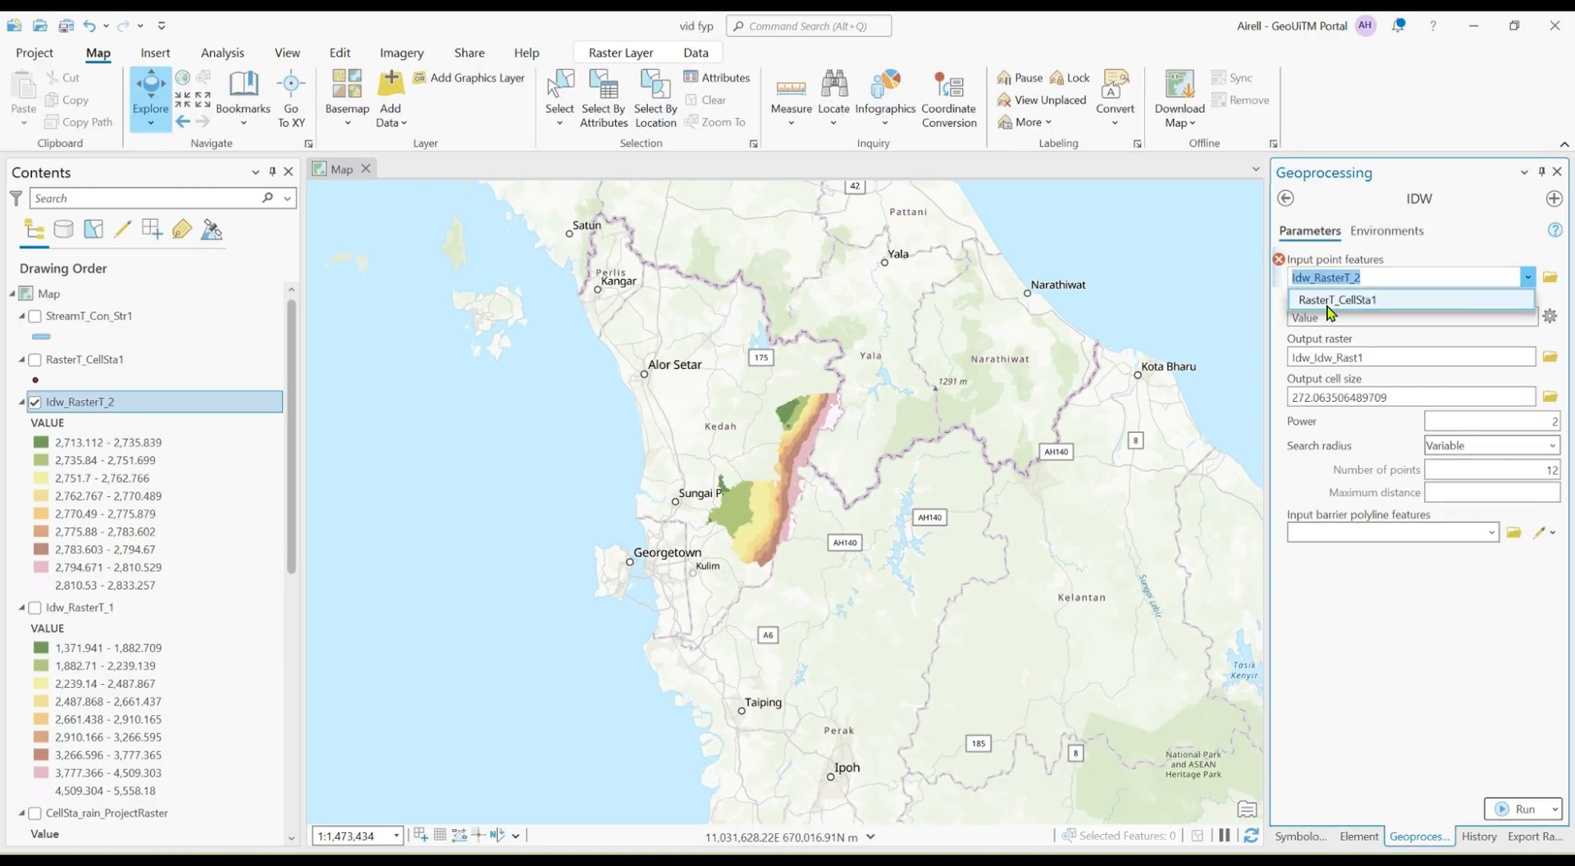
click(1331, 309)
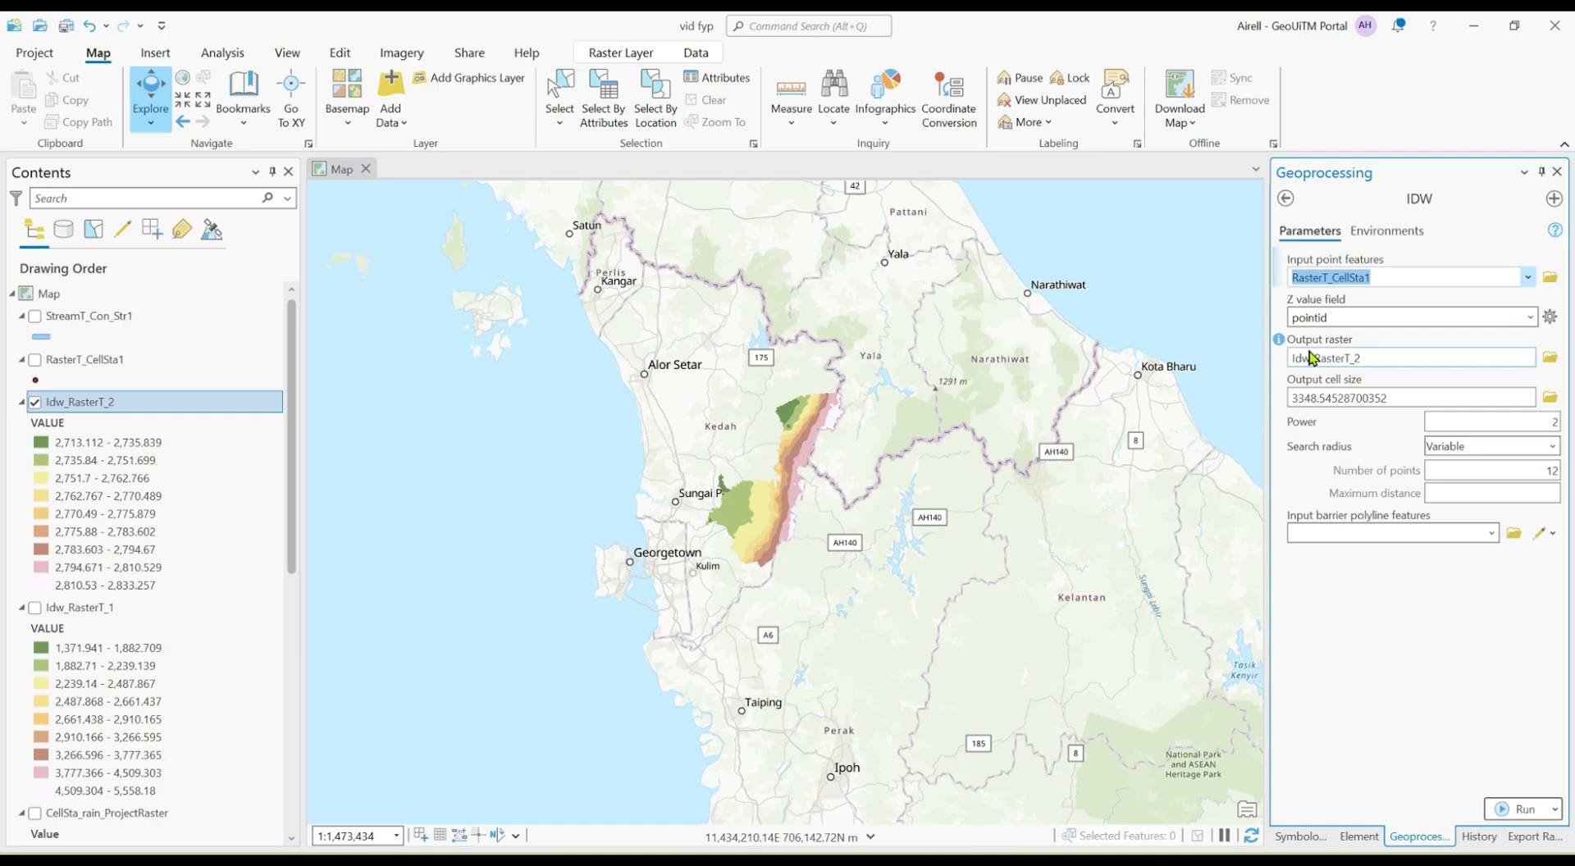
click(1509, 809)
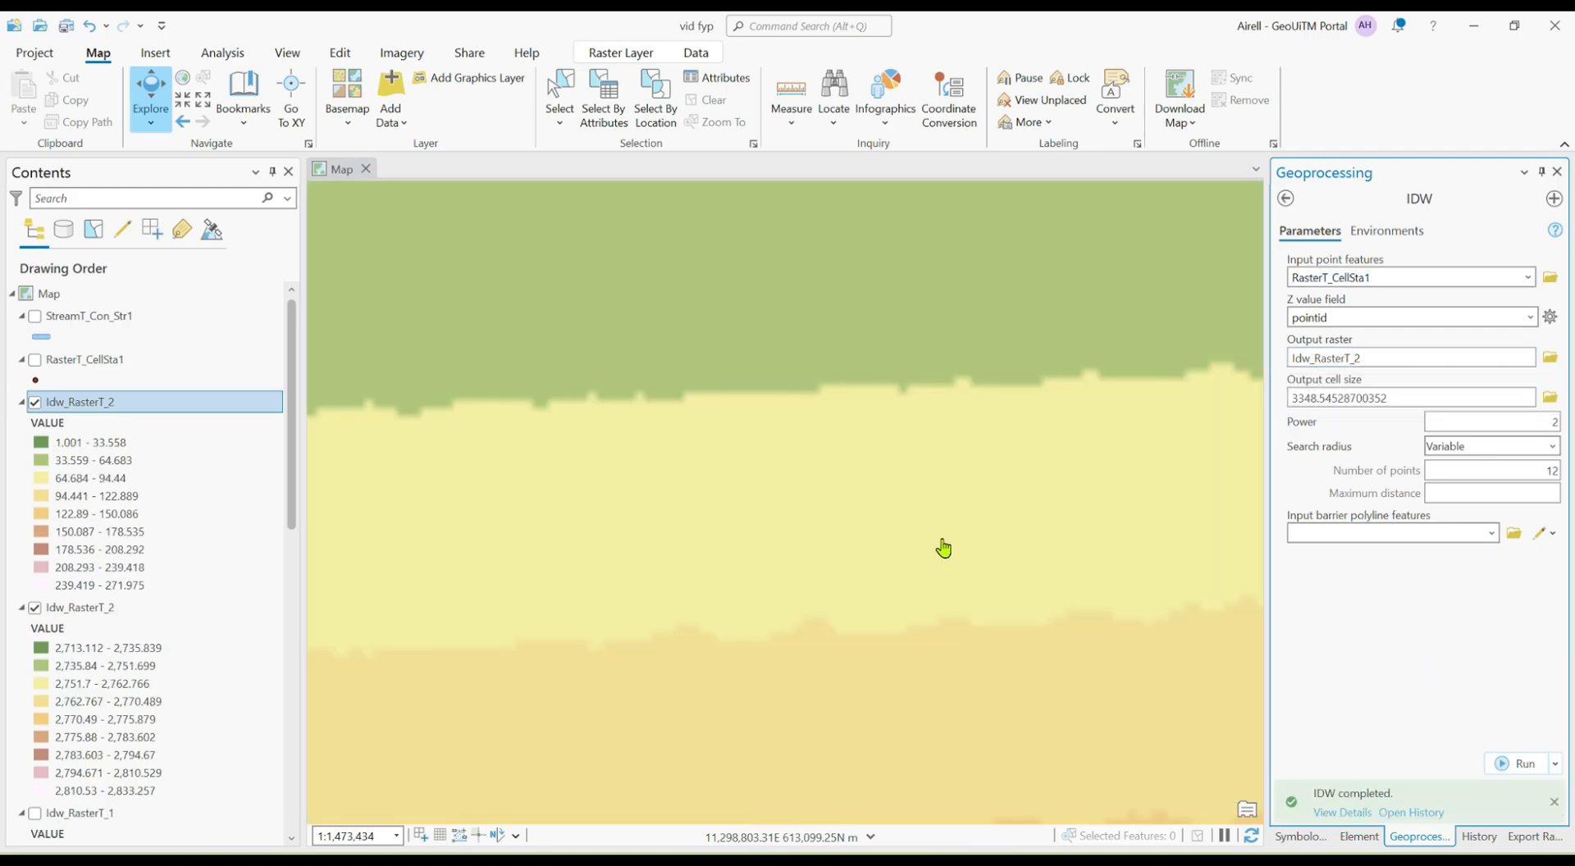
scroll(898, 543, up, 2)
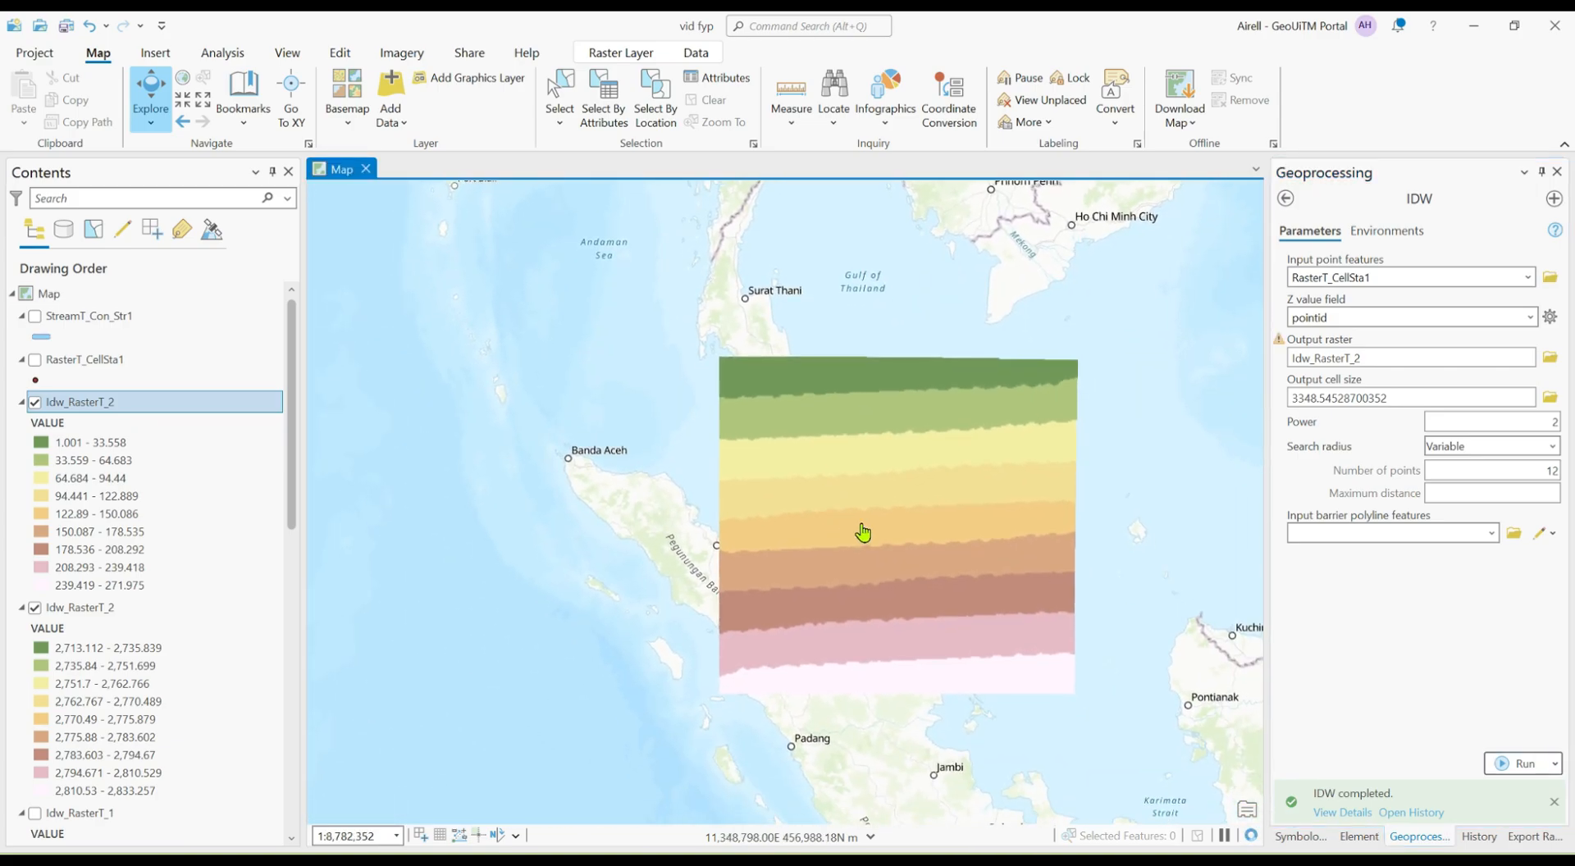
Run IDW with the processing extent restricted to the Baling area and baling_in_kedah as the mask
click(1384, 232)
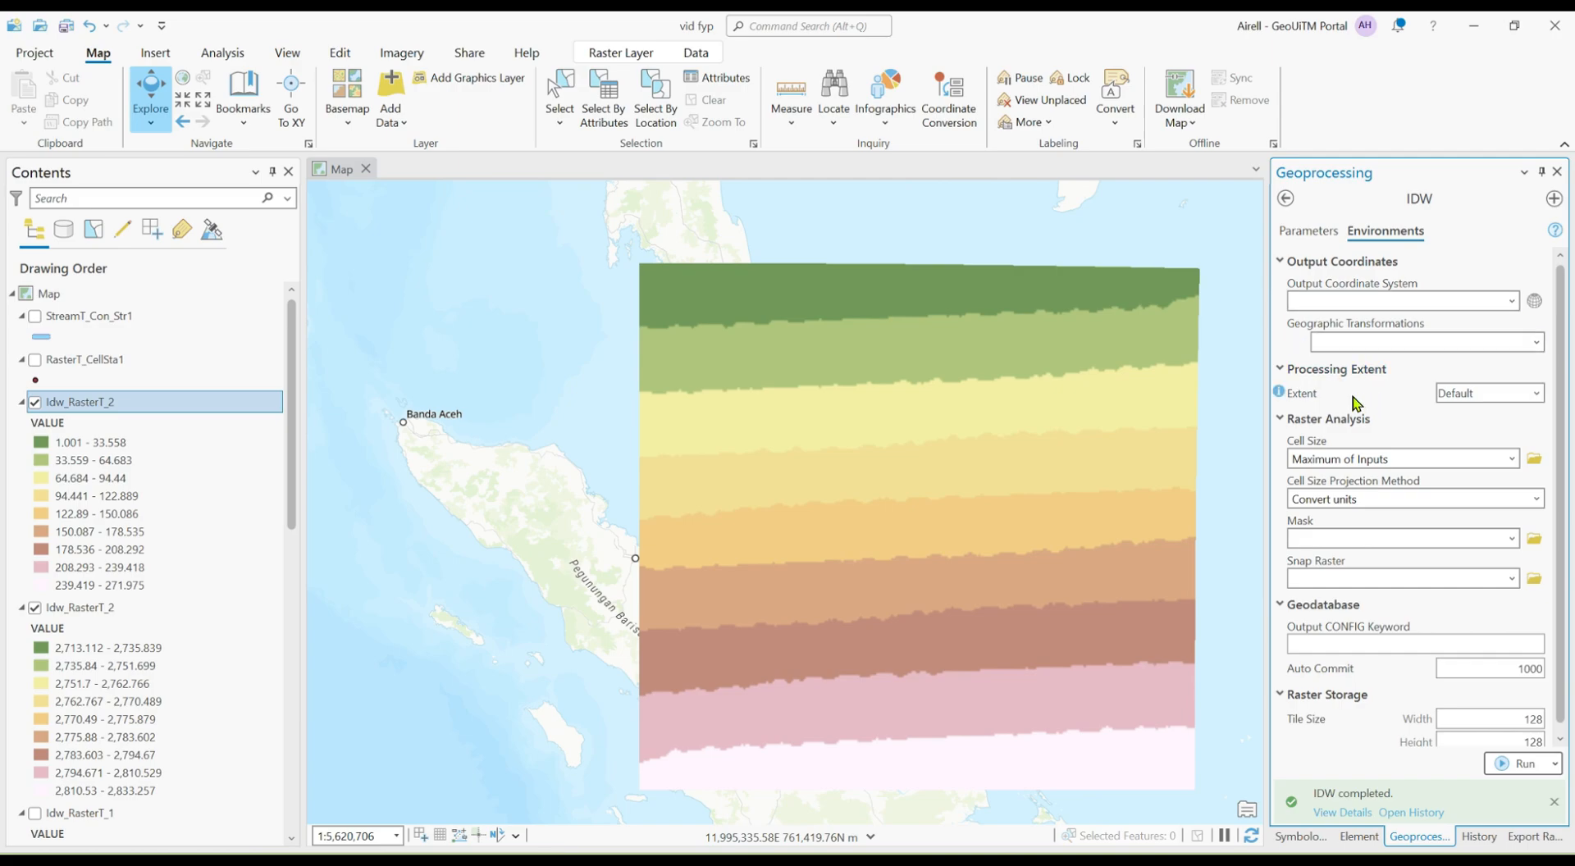
click(1537, 395)
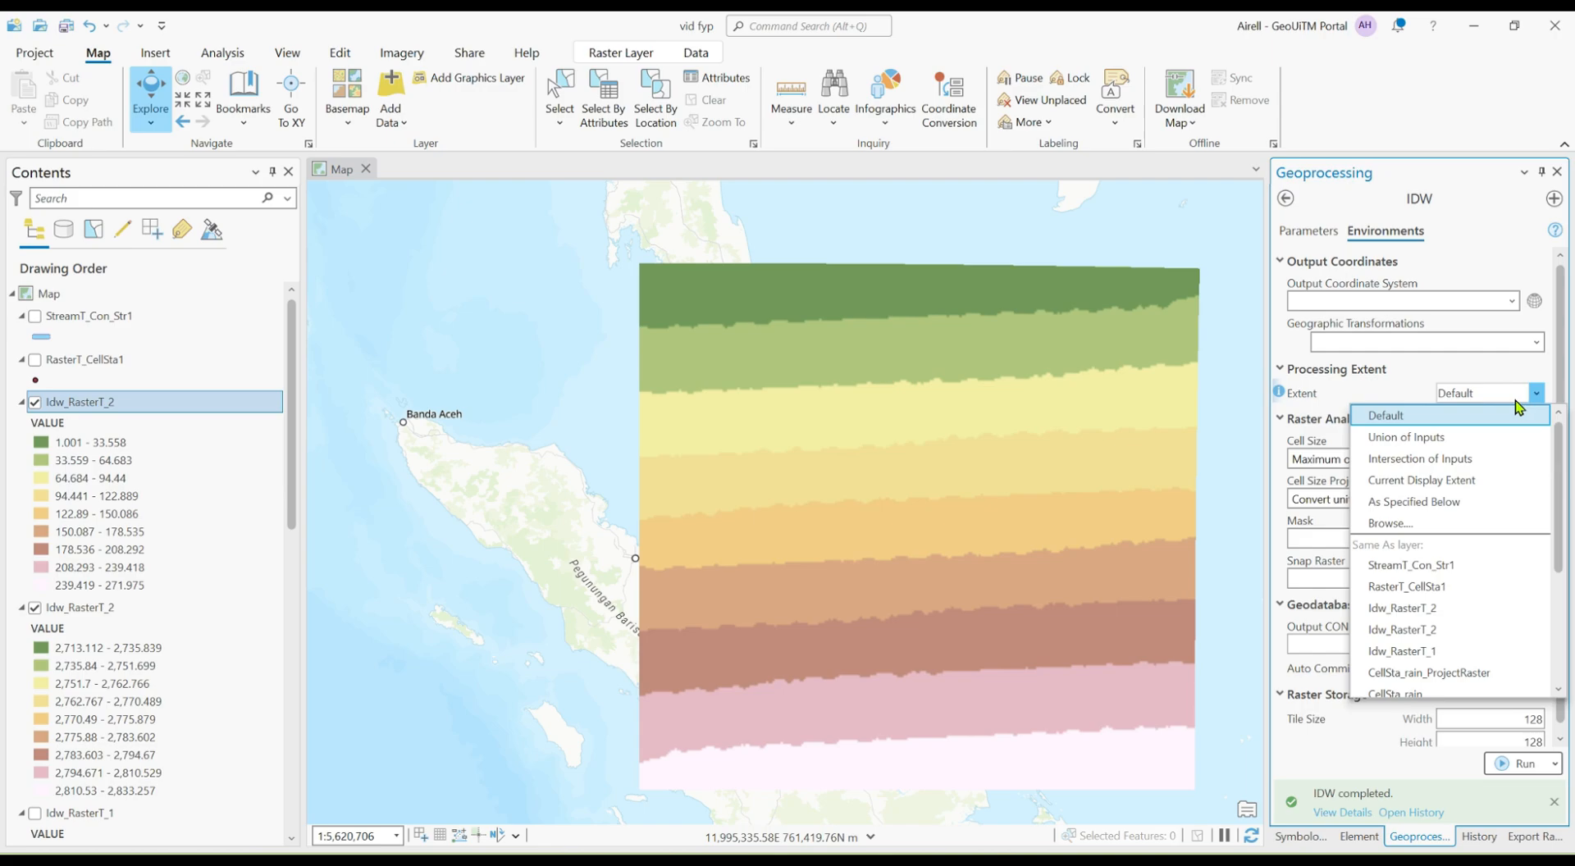
scroll(1448, 517, down, 3)
click(1405, 589)
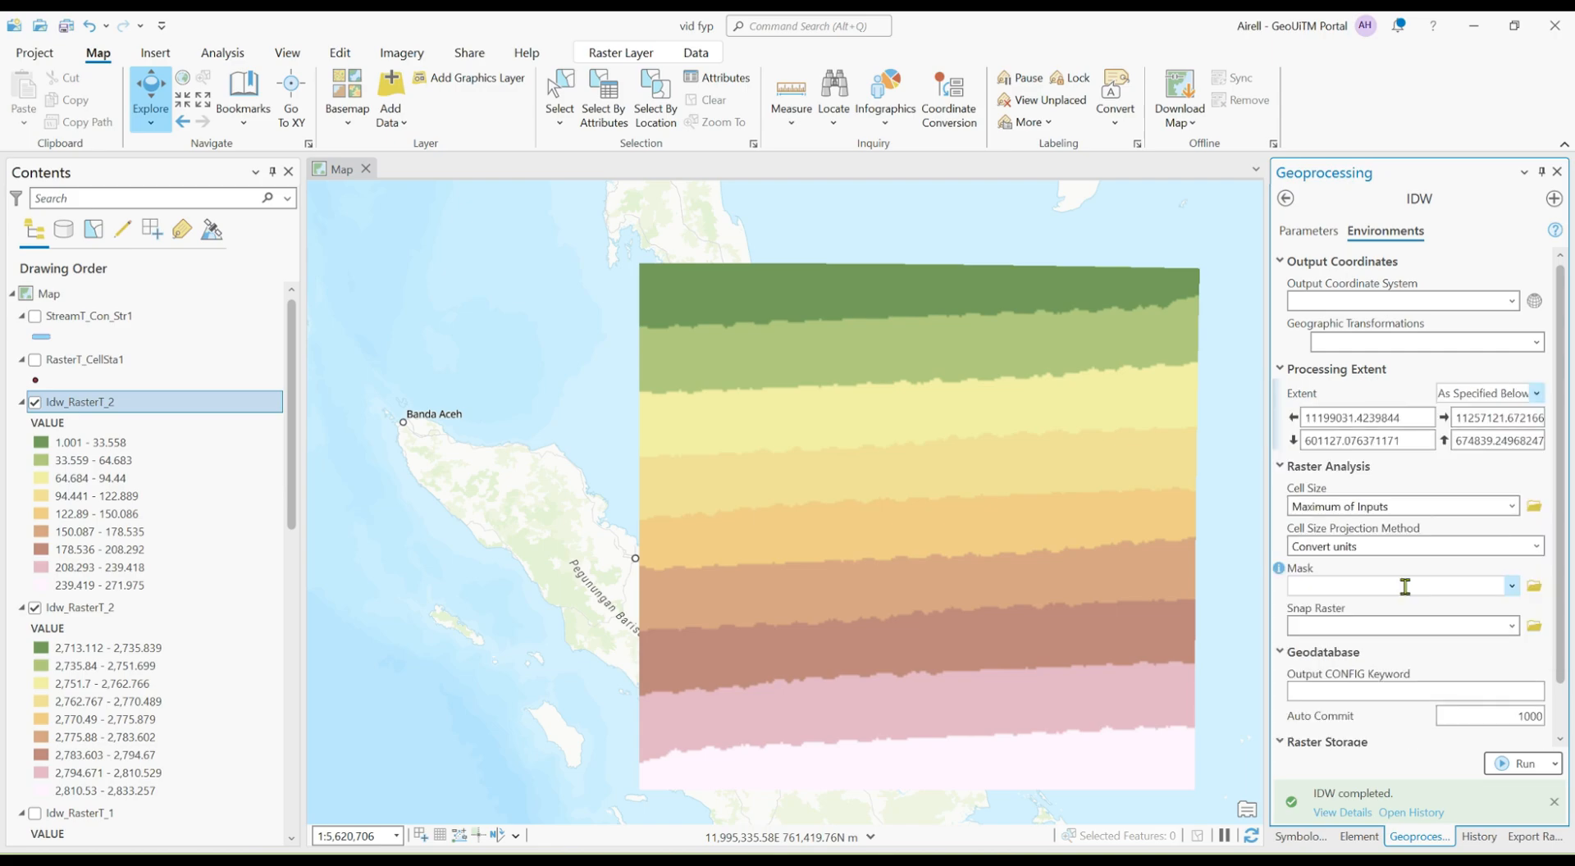
click(1512, 585)
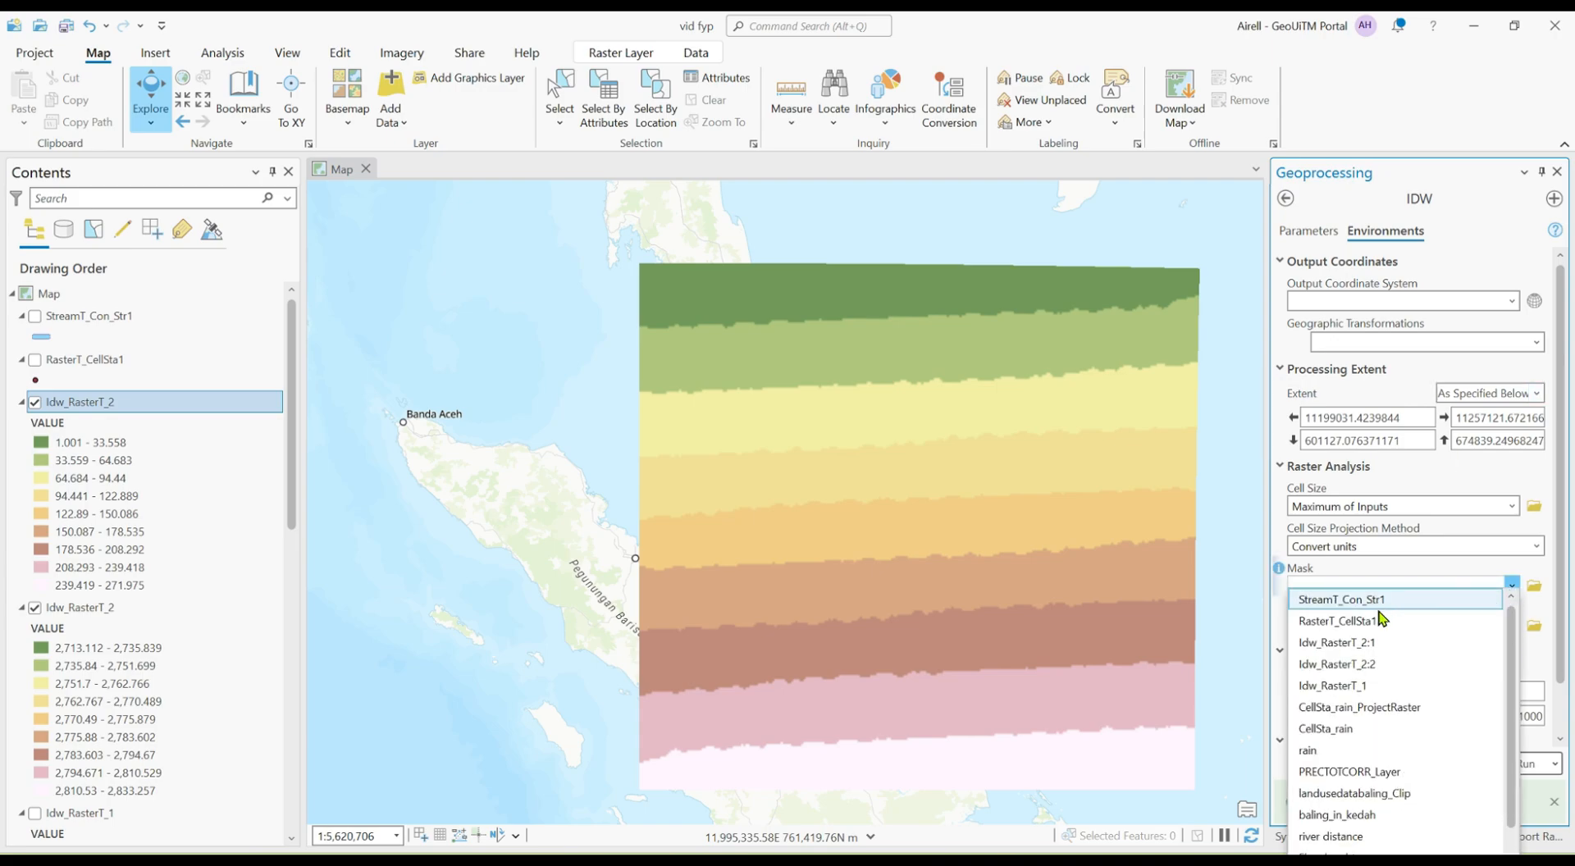
scroll(1388, 666, down, 1)
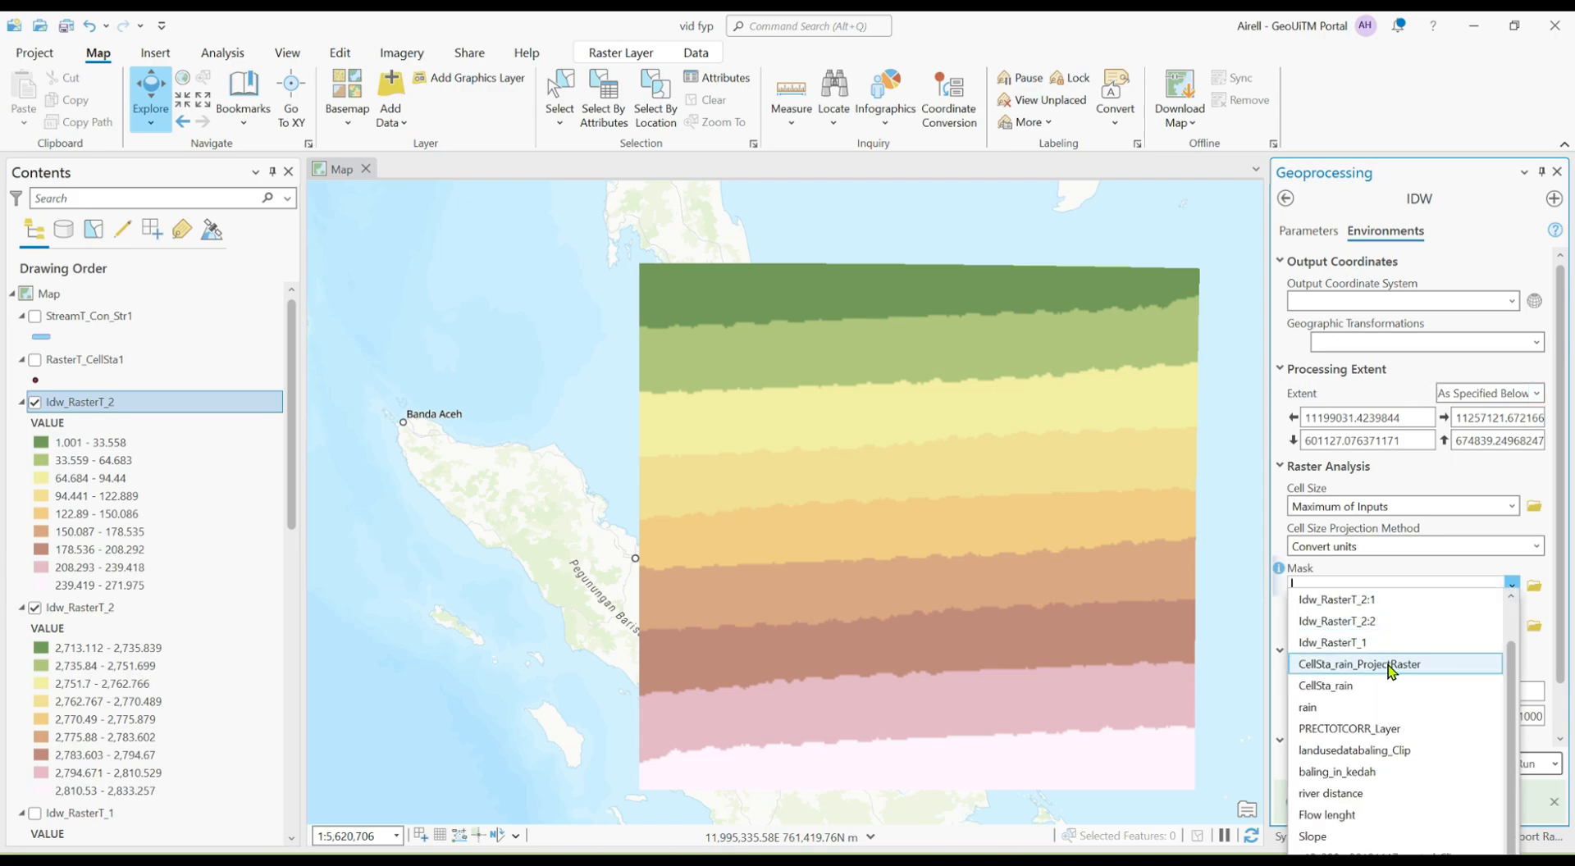
click(1355, 772)
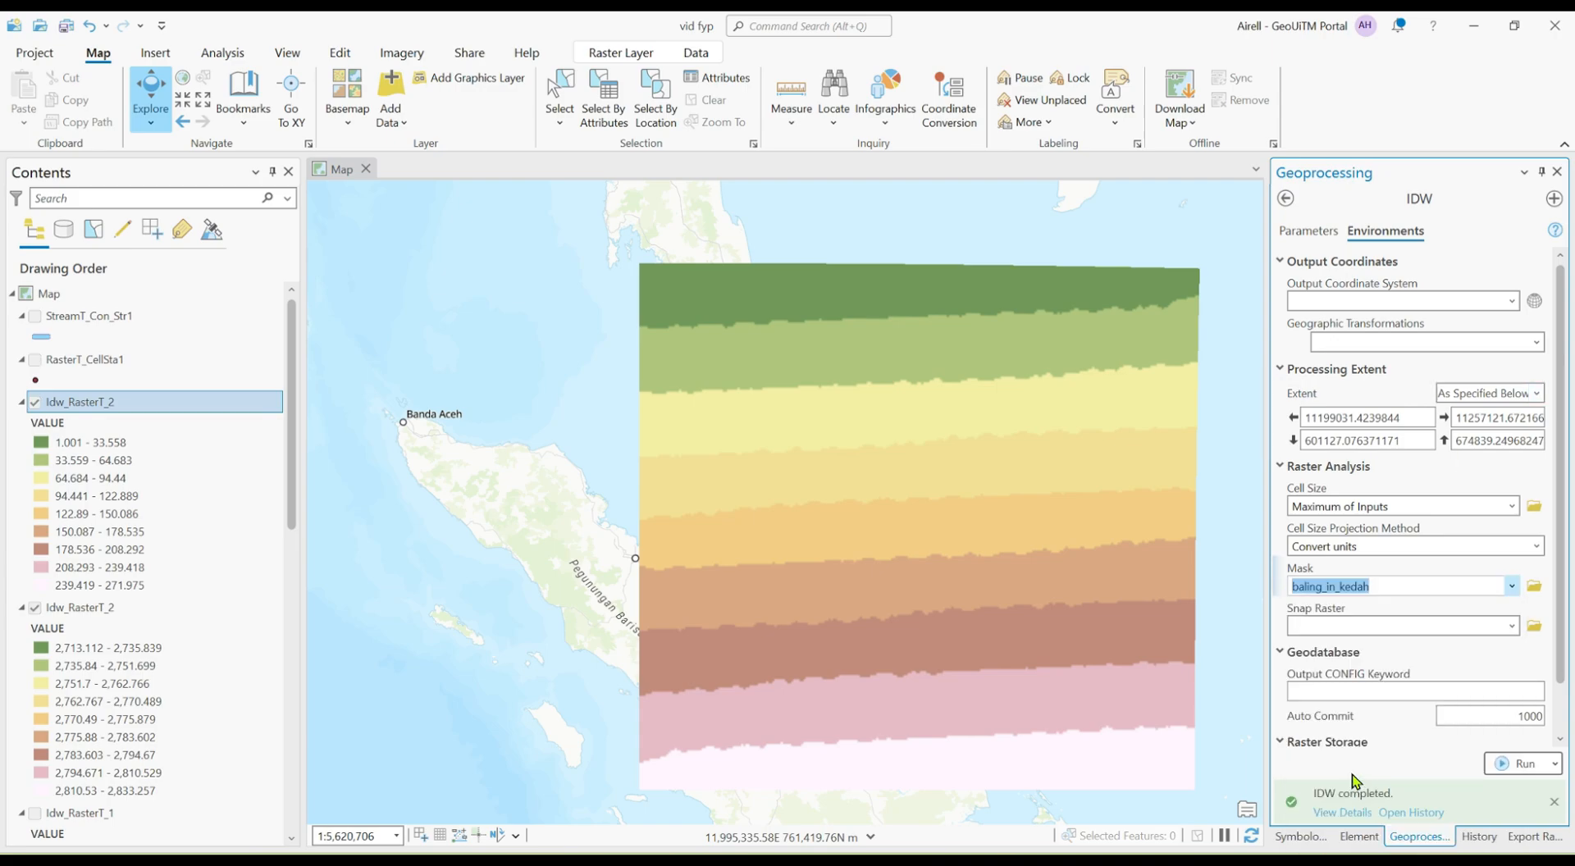
click(1513, 763)
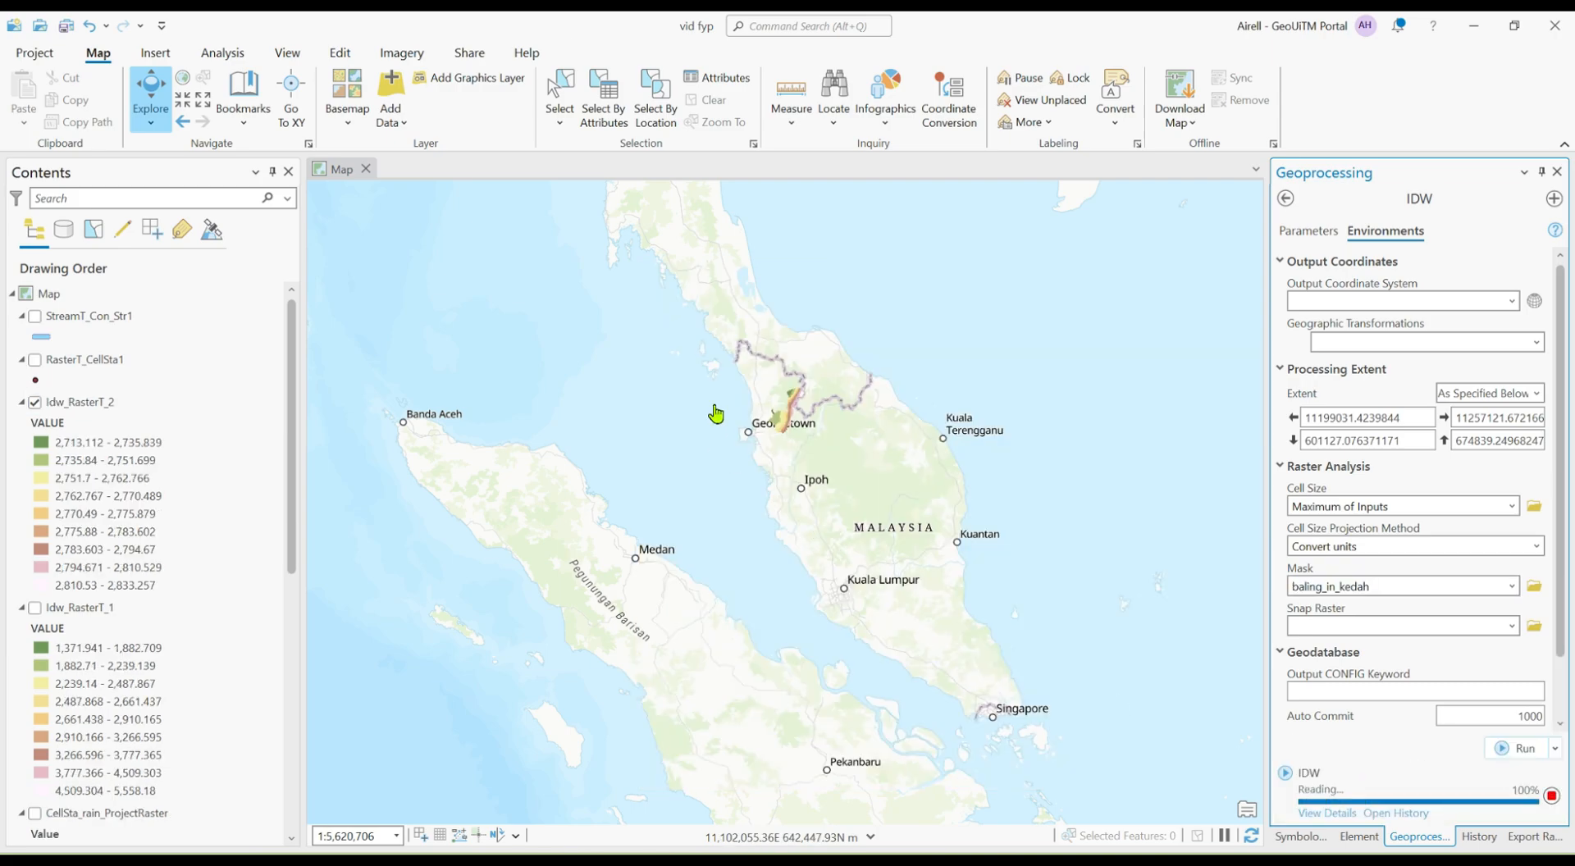
Reduce the number of classes in the classified symbology of the Idw_RasterT_2 layer
scroll(785, 399, up, 12)
drag(915, 548, 914, 547)
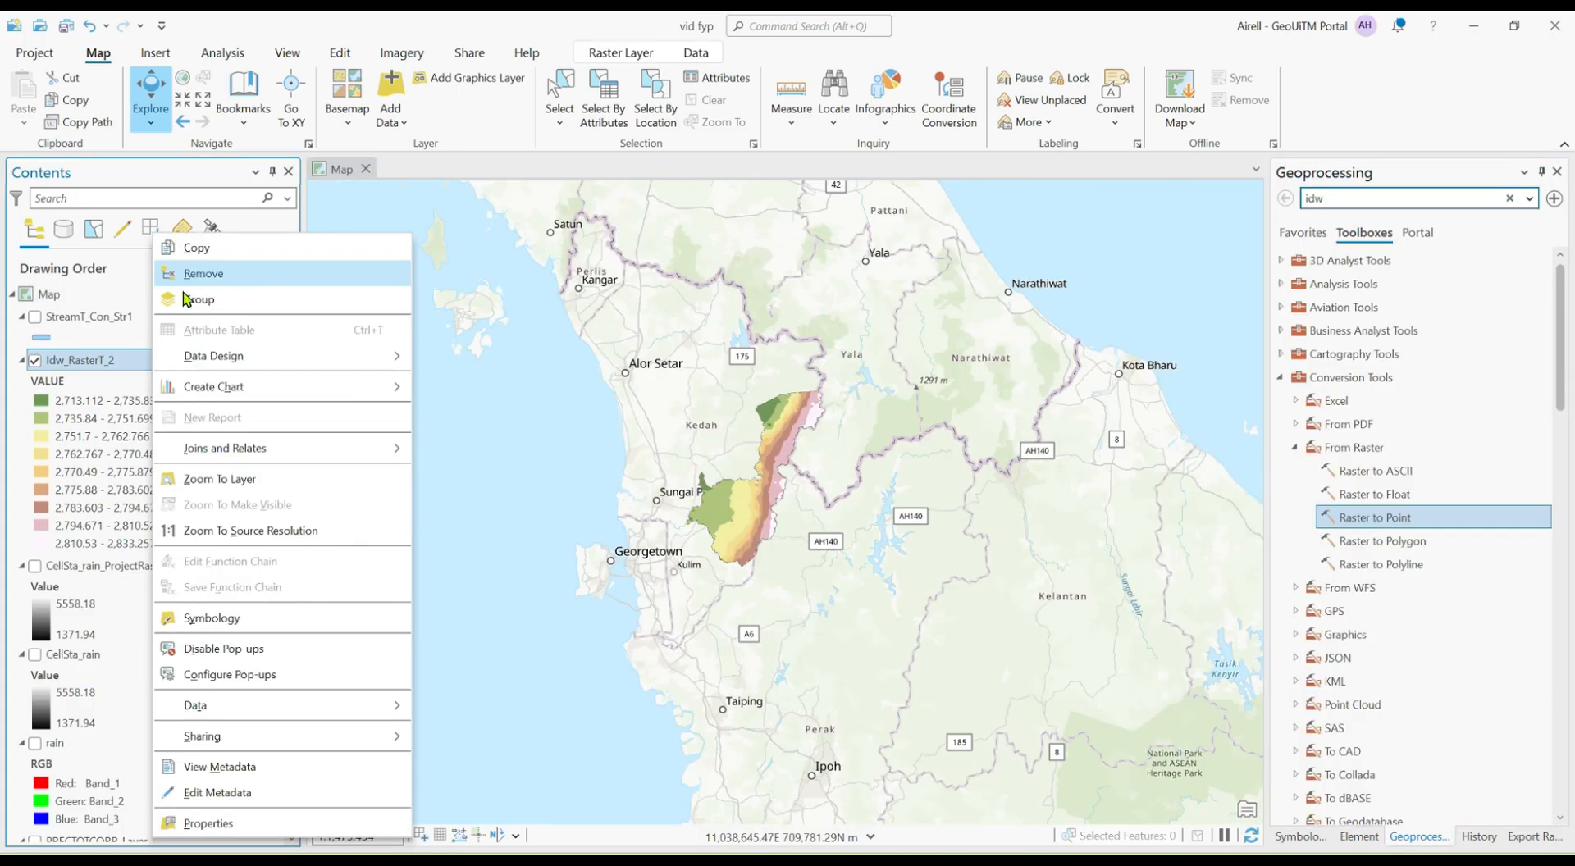
click(254, 621)
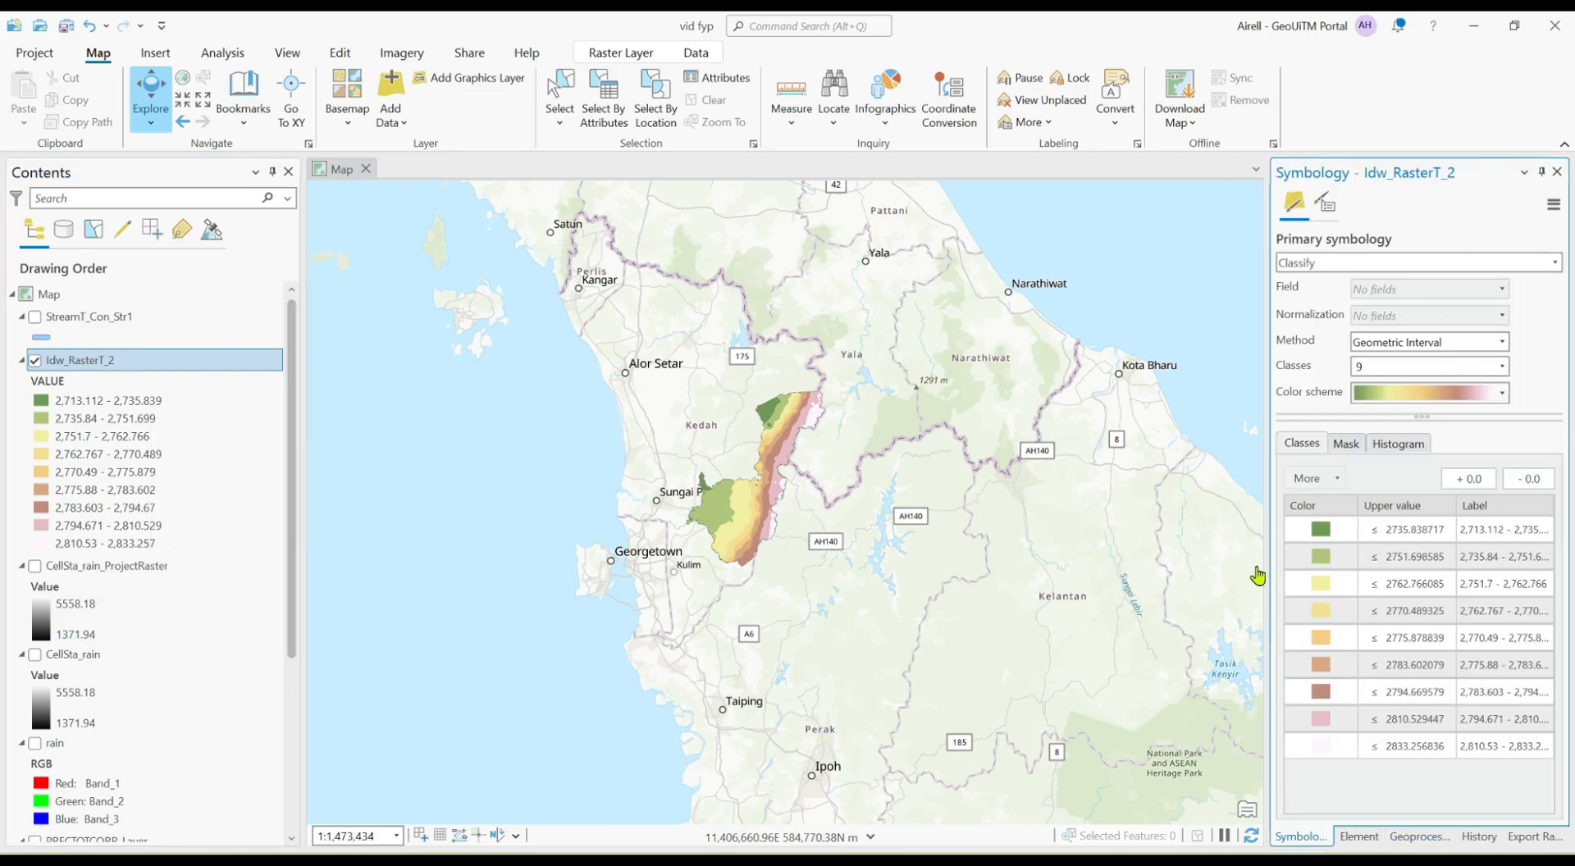
click(1500, 367)
scroll(1389, 457, up, 3)
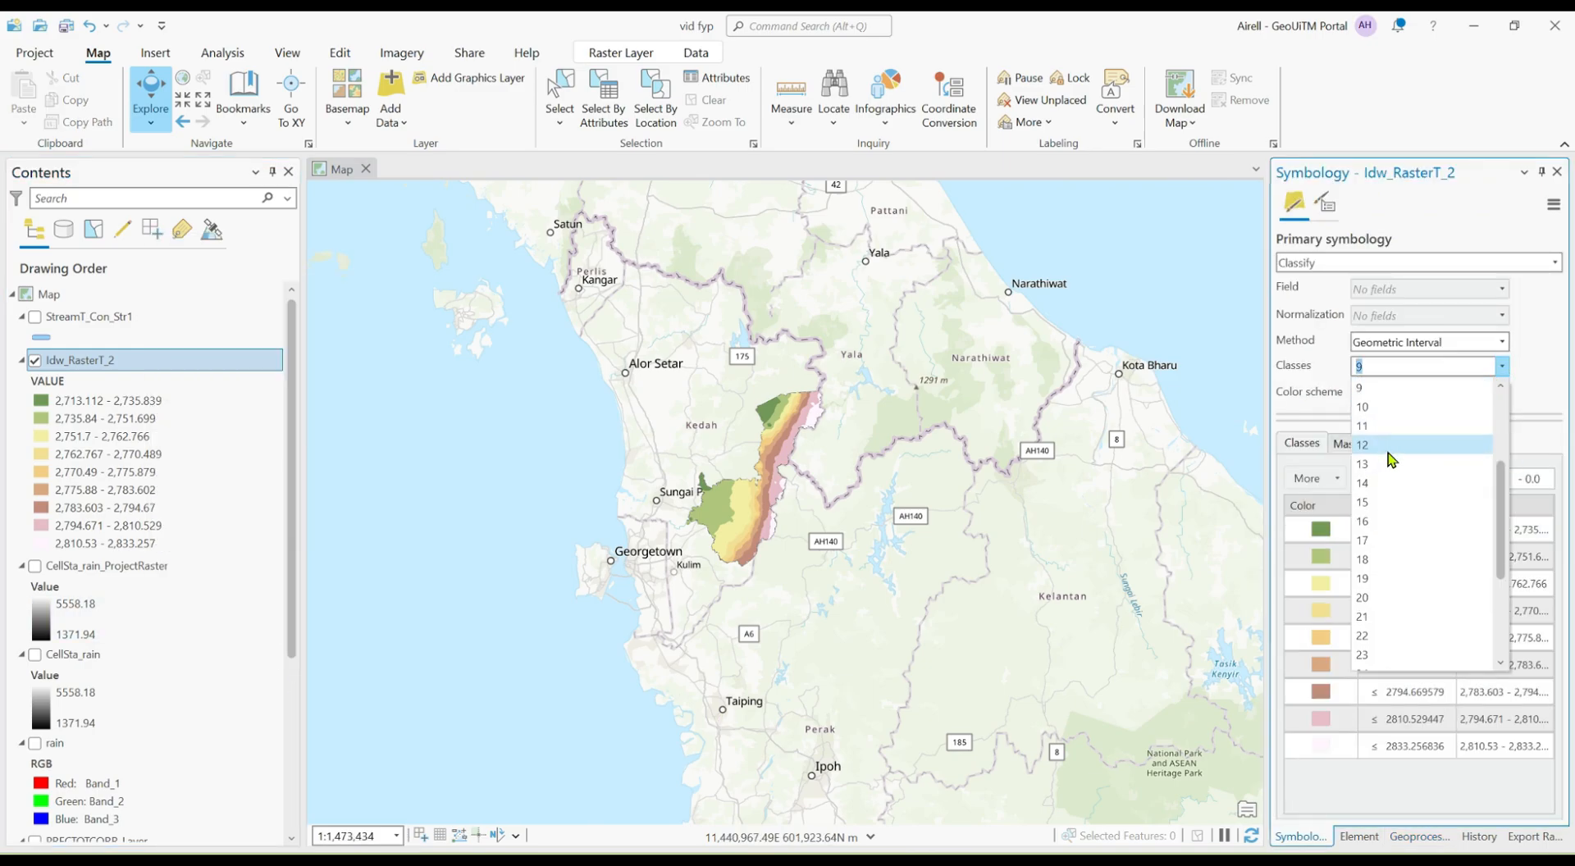
click(1370, 464)
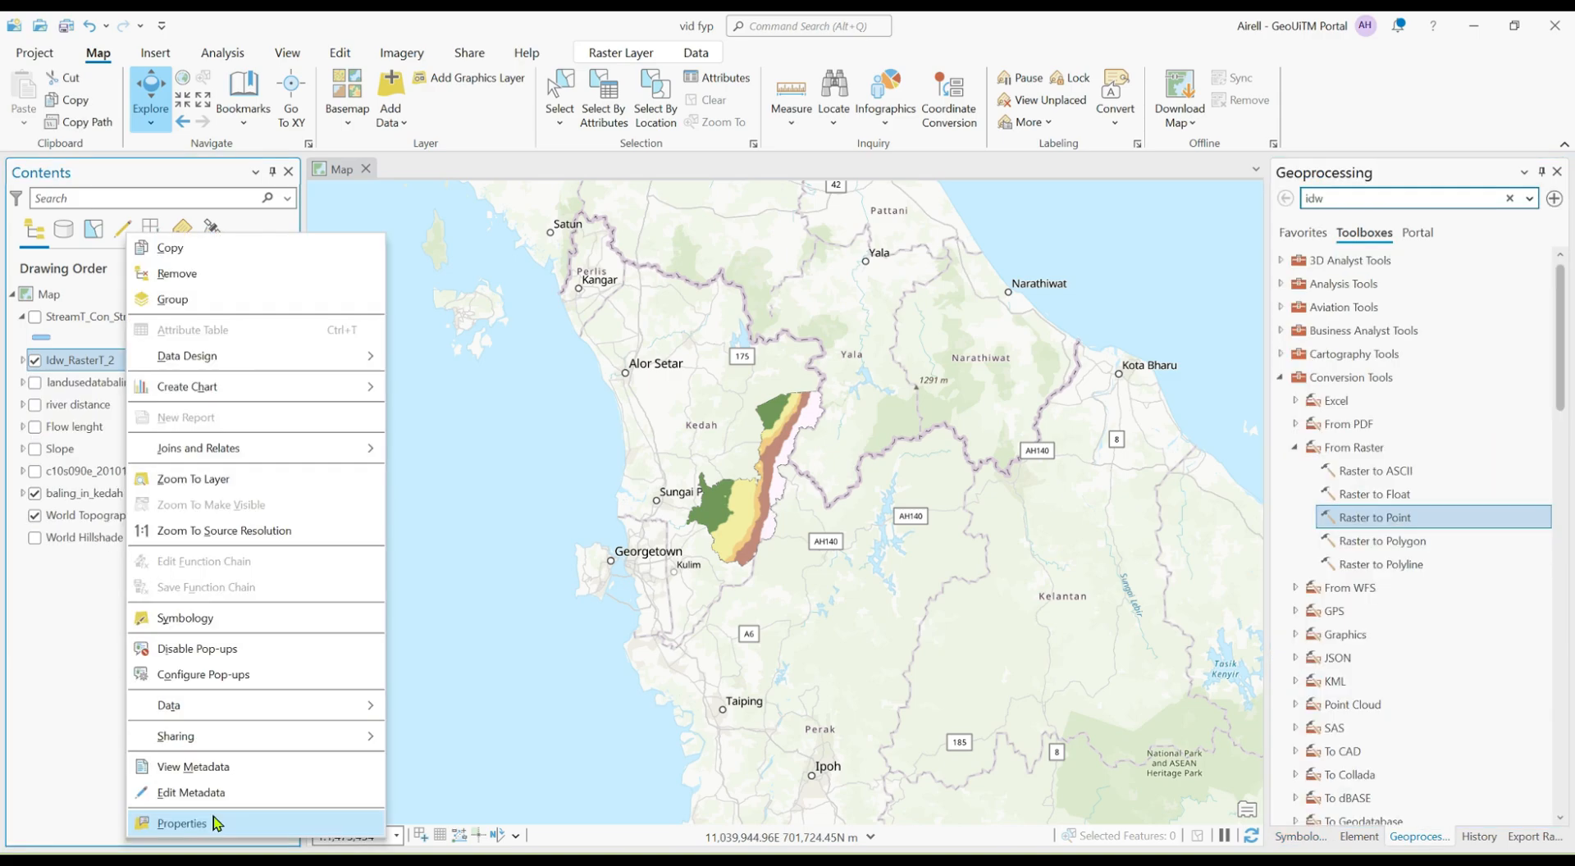
Rename the Idw_RasterT_2 layer in its properties so that it identifies the precipitation data
click(271, 827)
key(BackSpace)
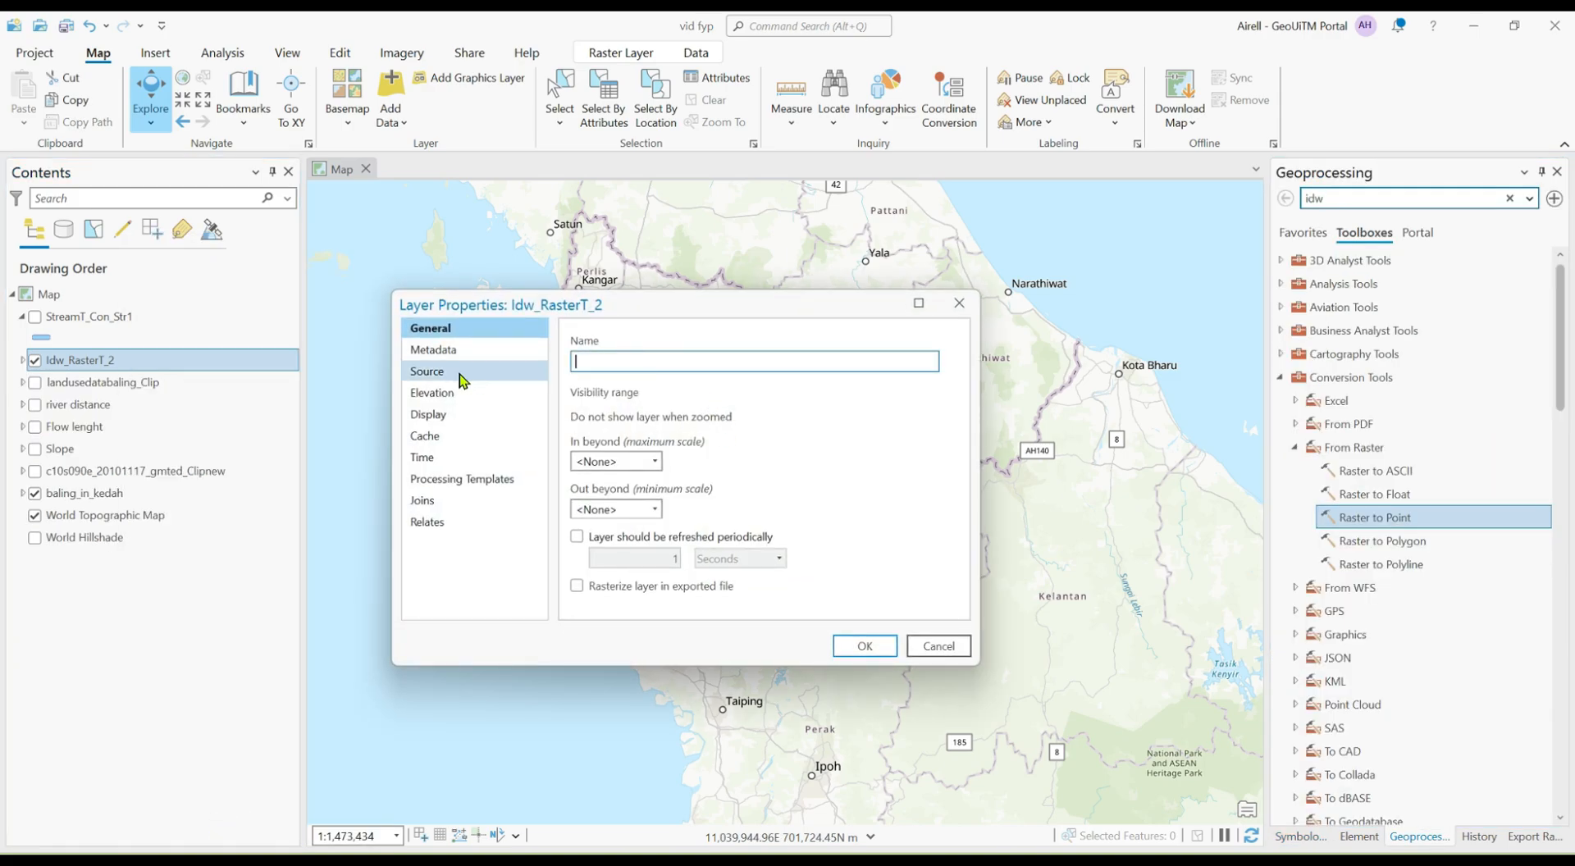
text(ercepetition)
click(863, 645)
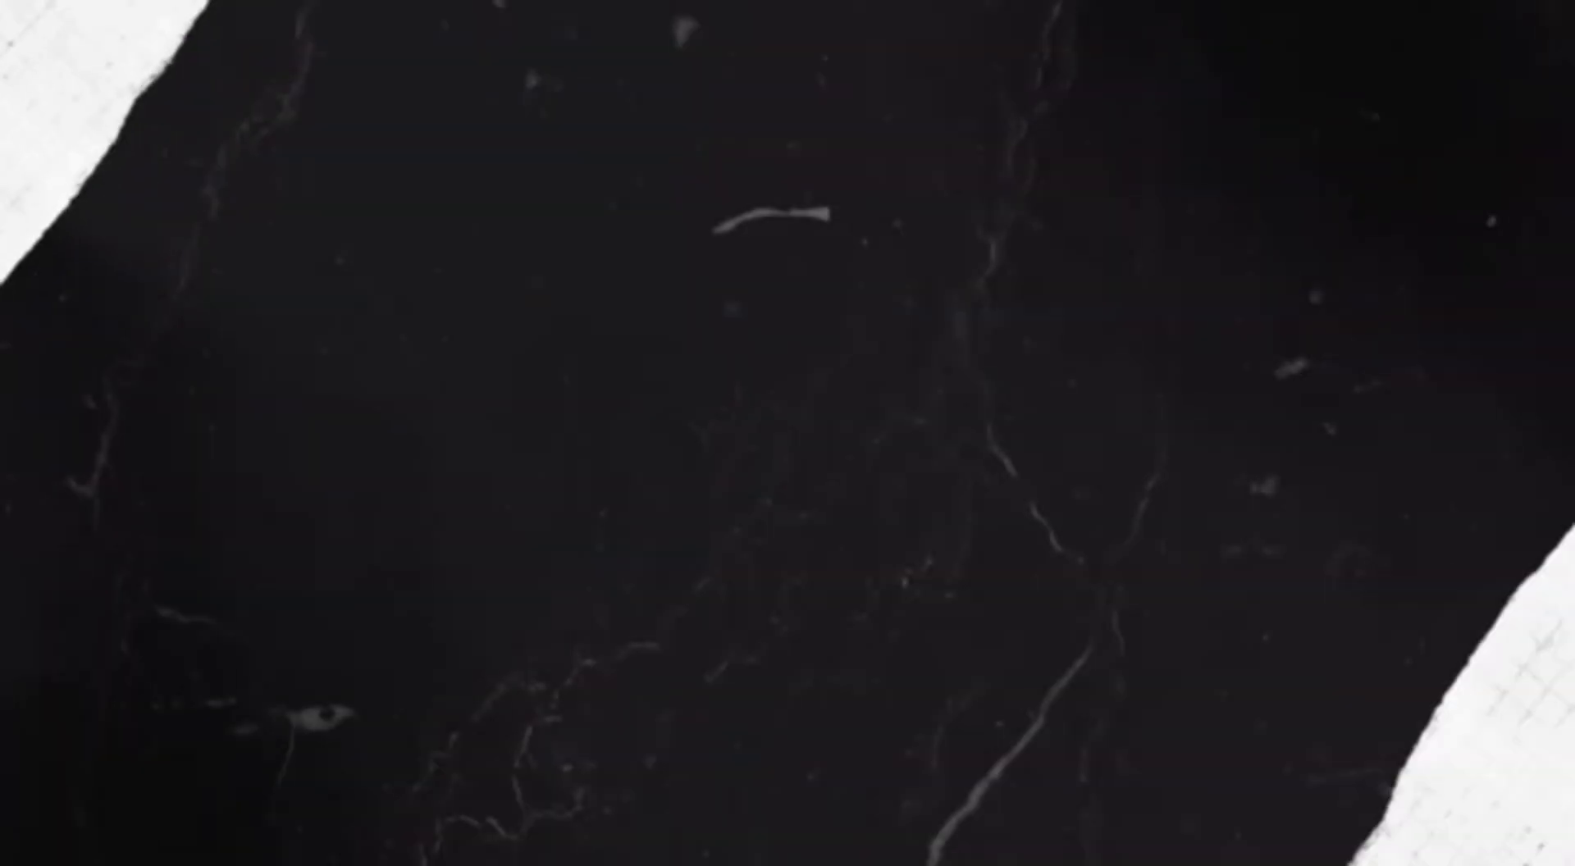